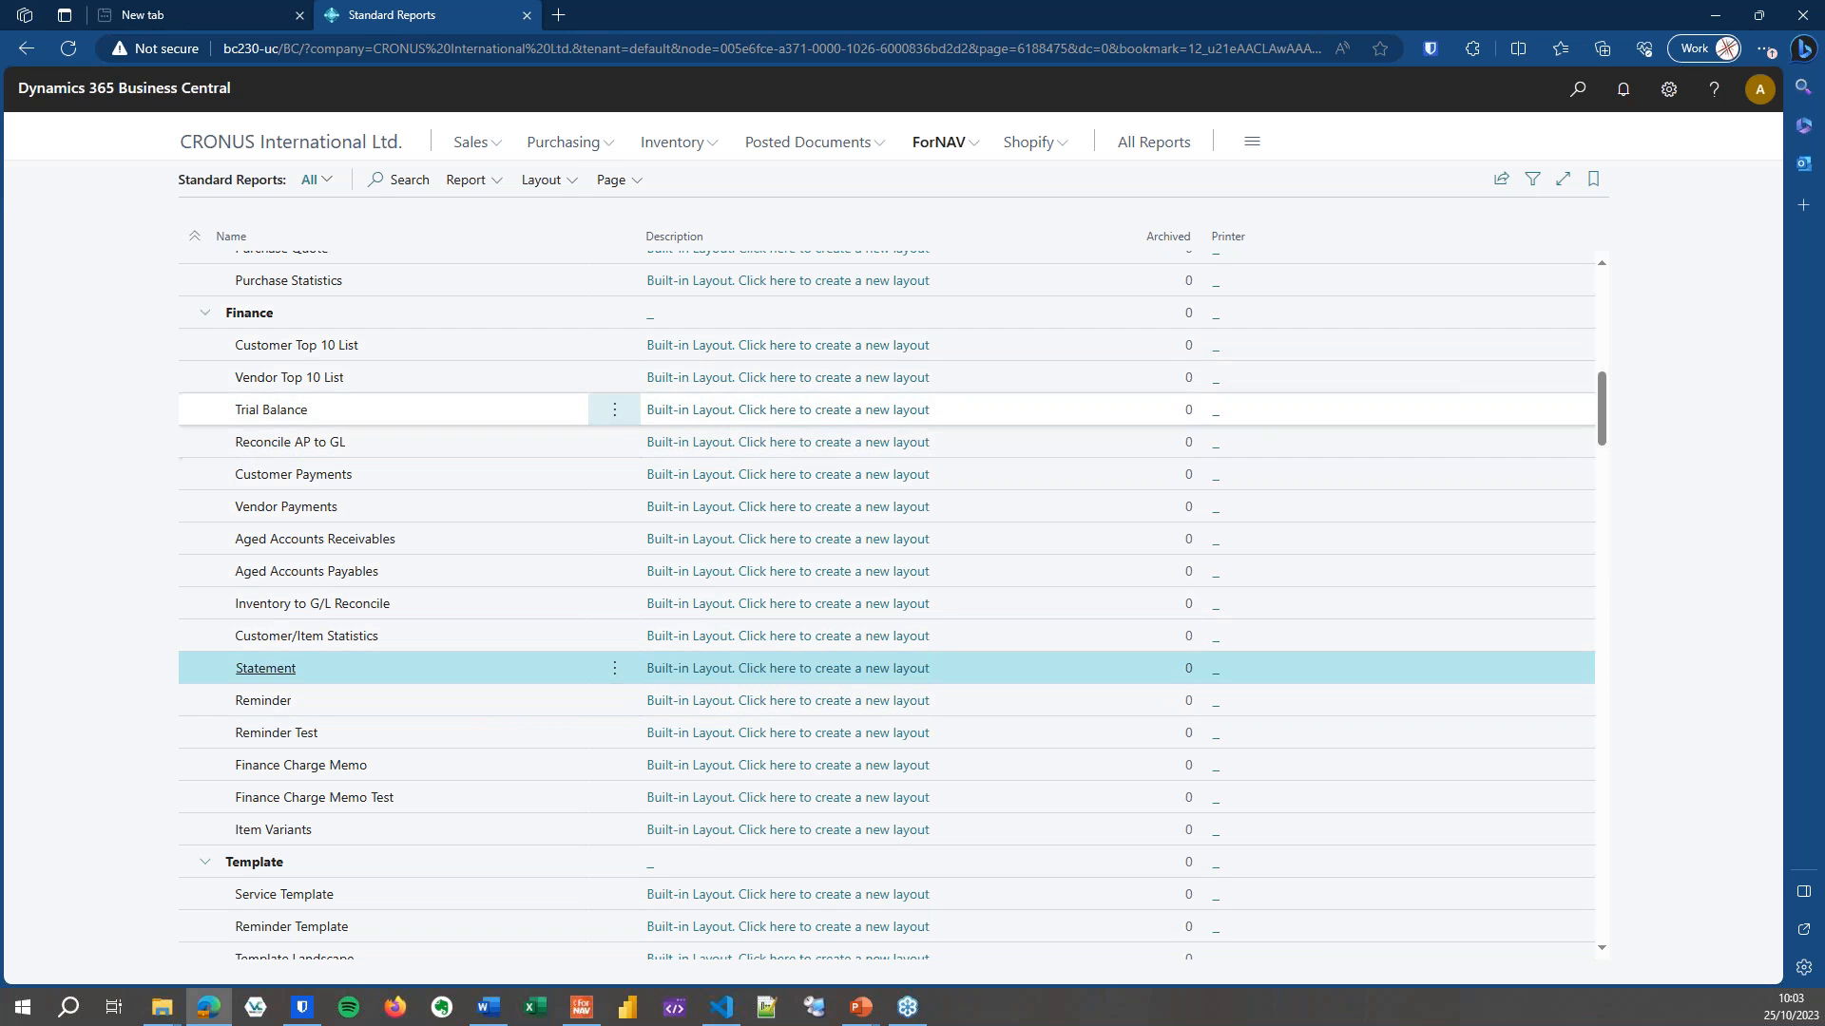
Run the Statement report with the last used options and filters, and open its preview.
{"action": "left_click", "coordinate": [558, 184]}
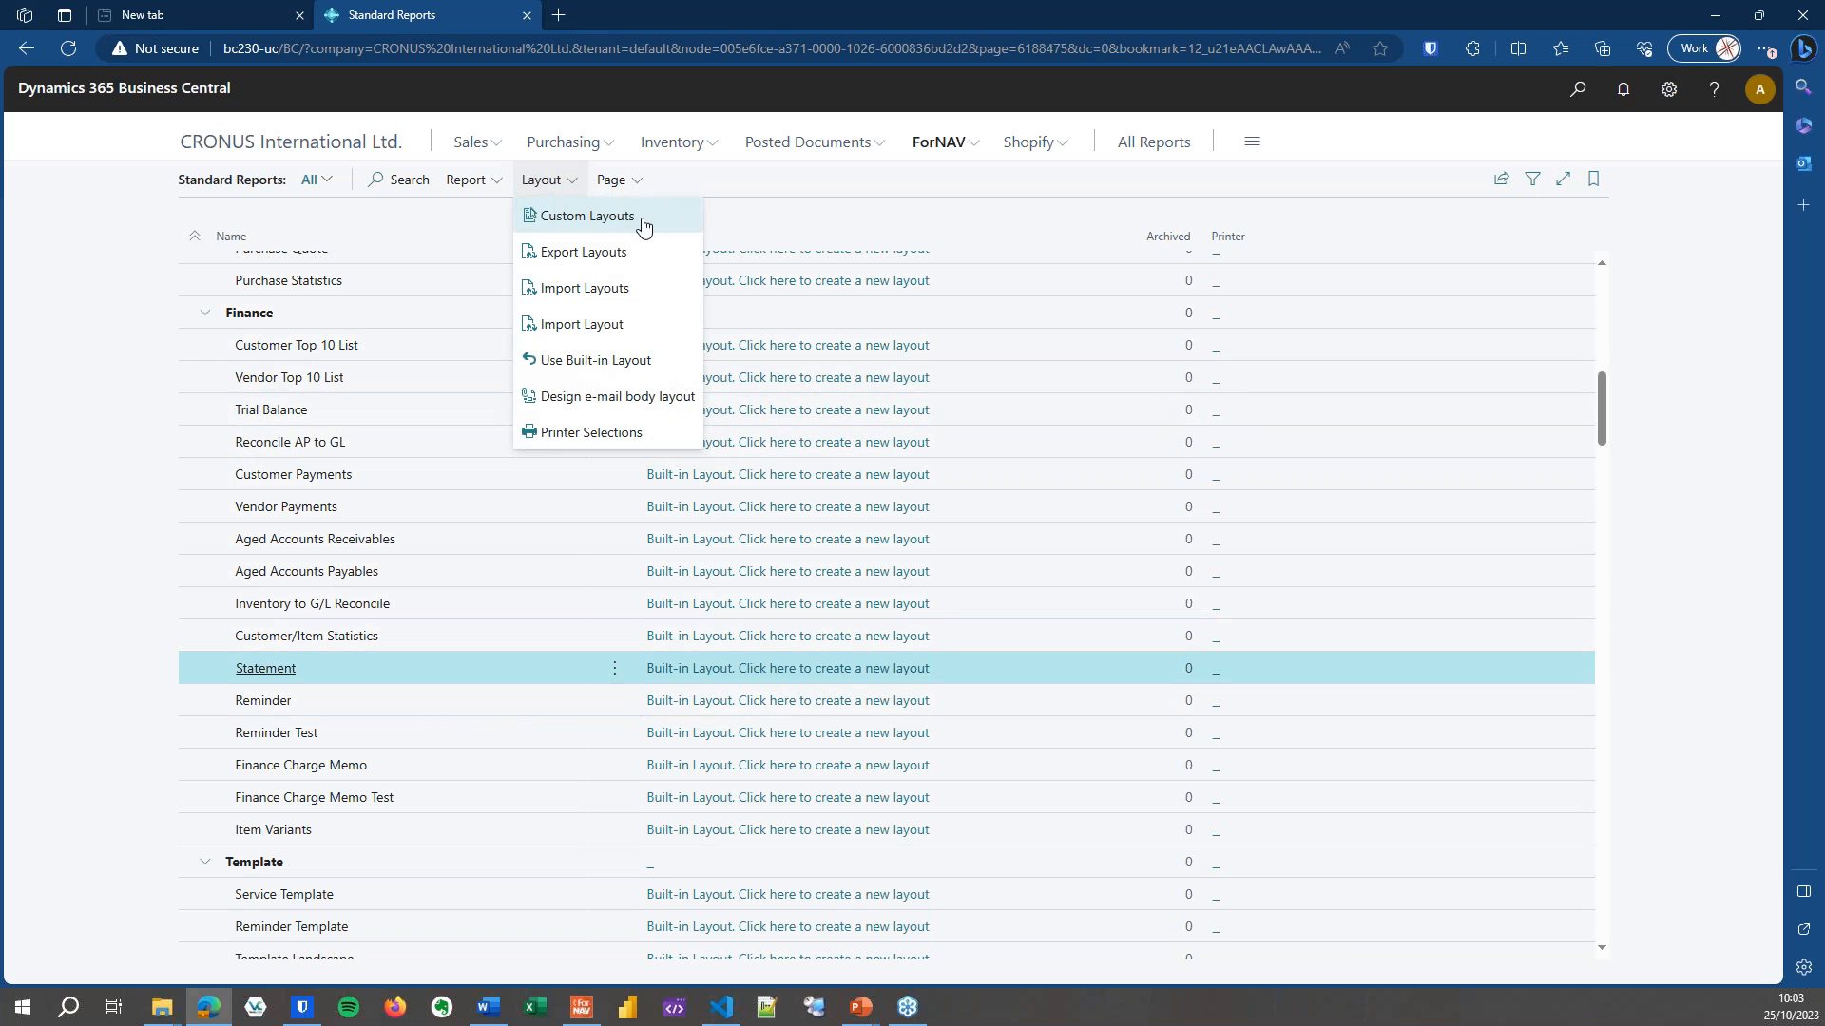
{"action": "left_click", "coordinate": [478, 182]}
{"action": "left_click", "coordinate": [516, 223]}
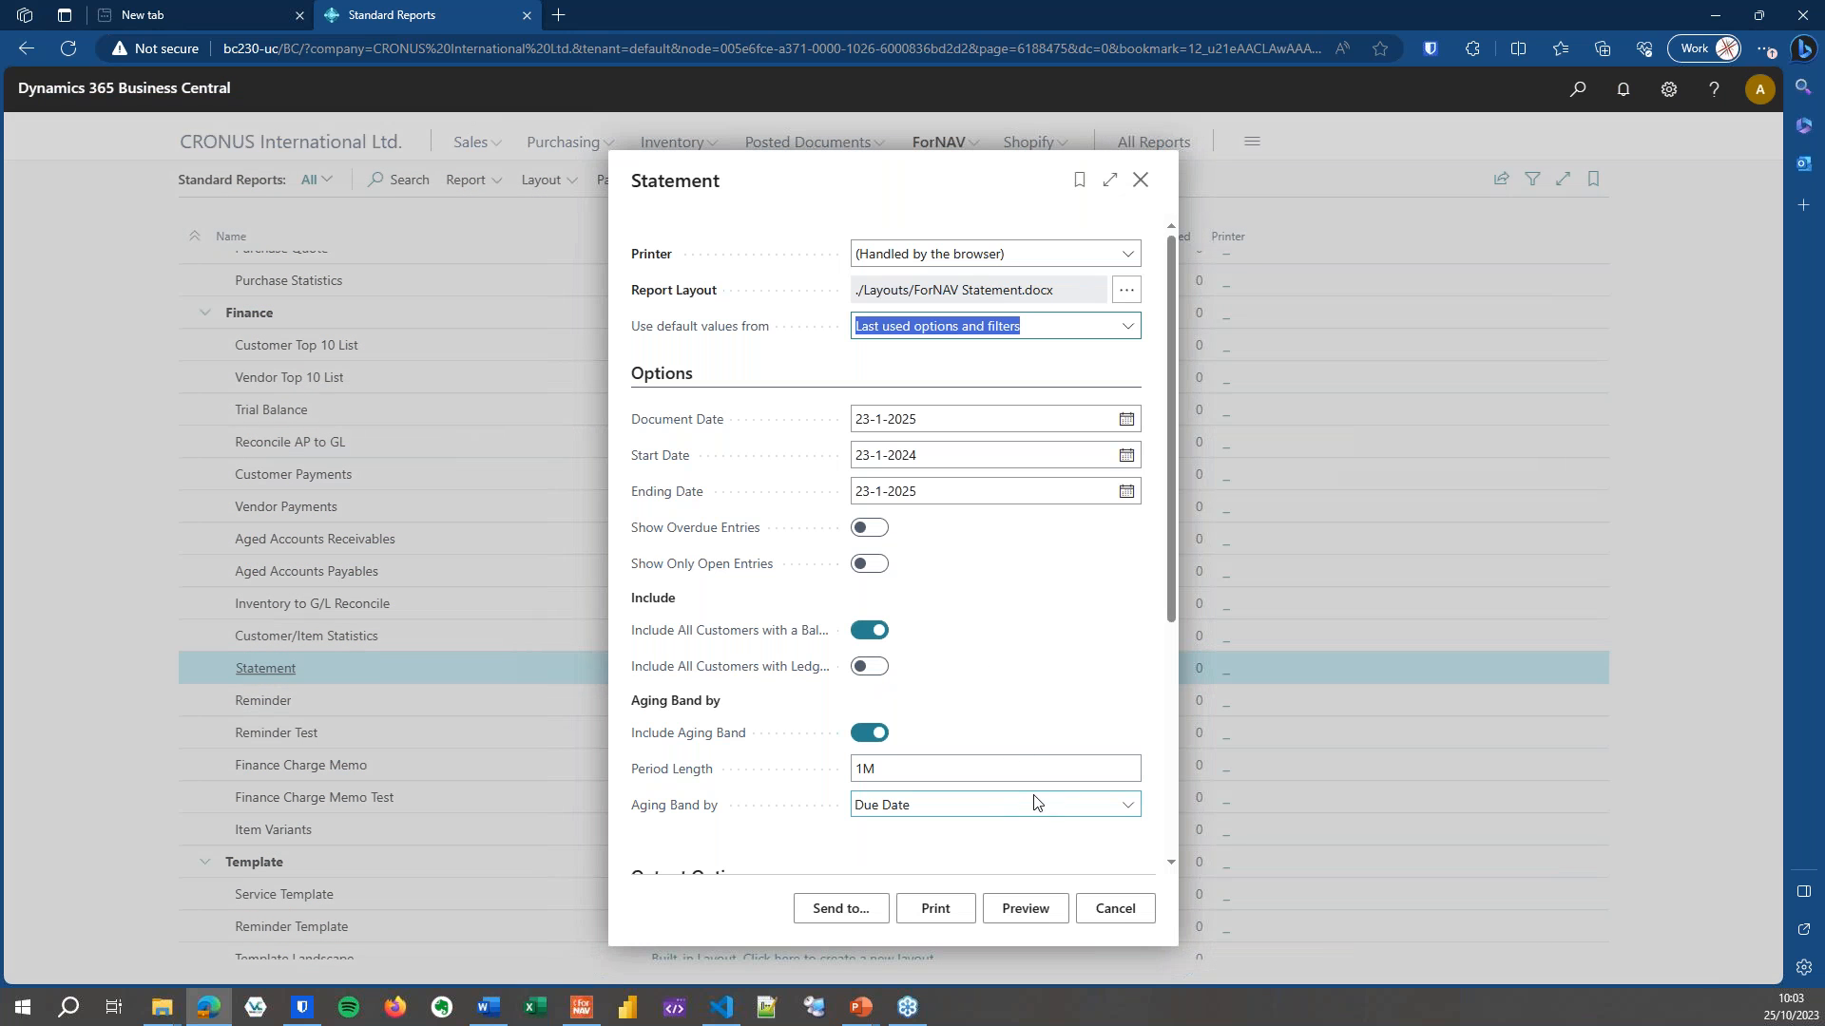
{"action": "scroll", "coordinate": [1050, 718], "scroll_direction": "down", "scroll_amount": 1}
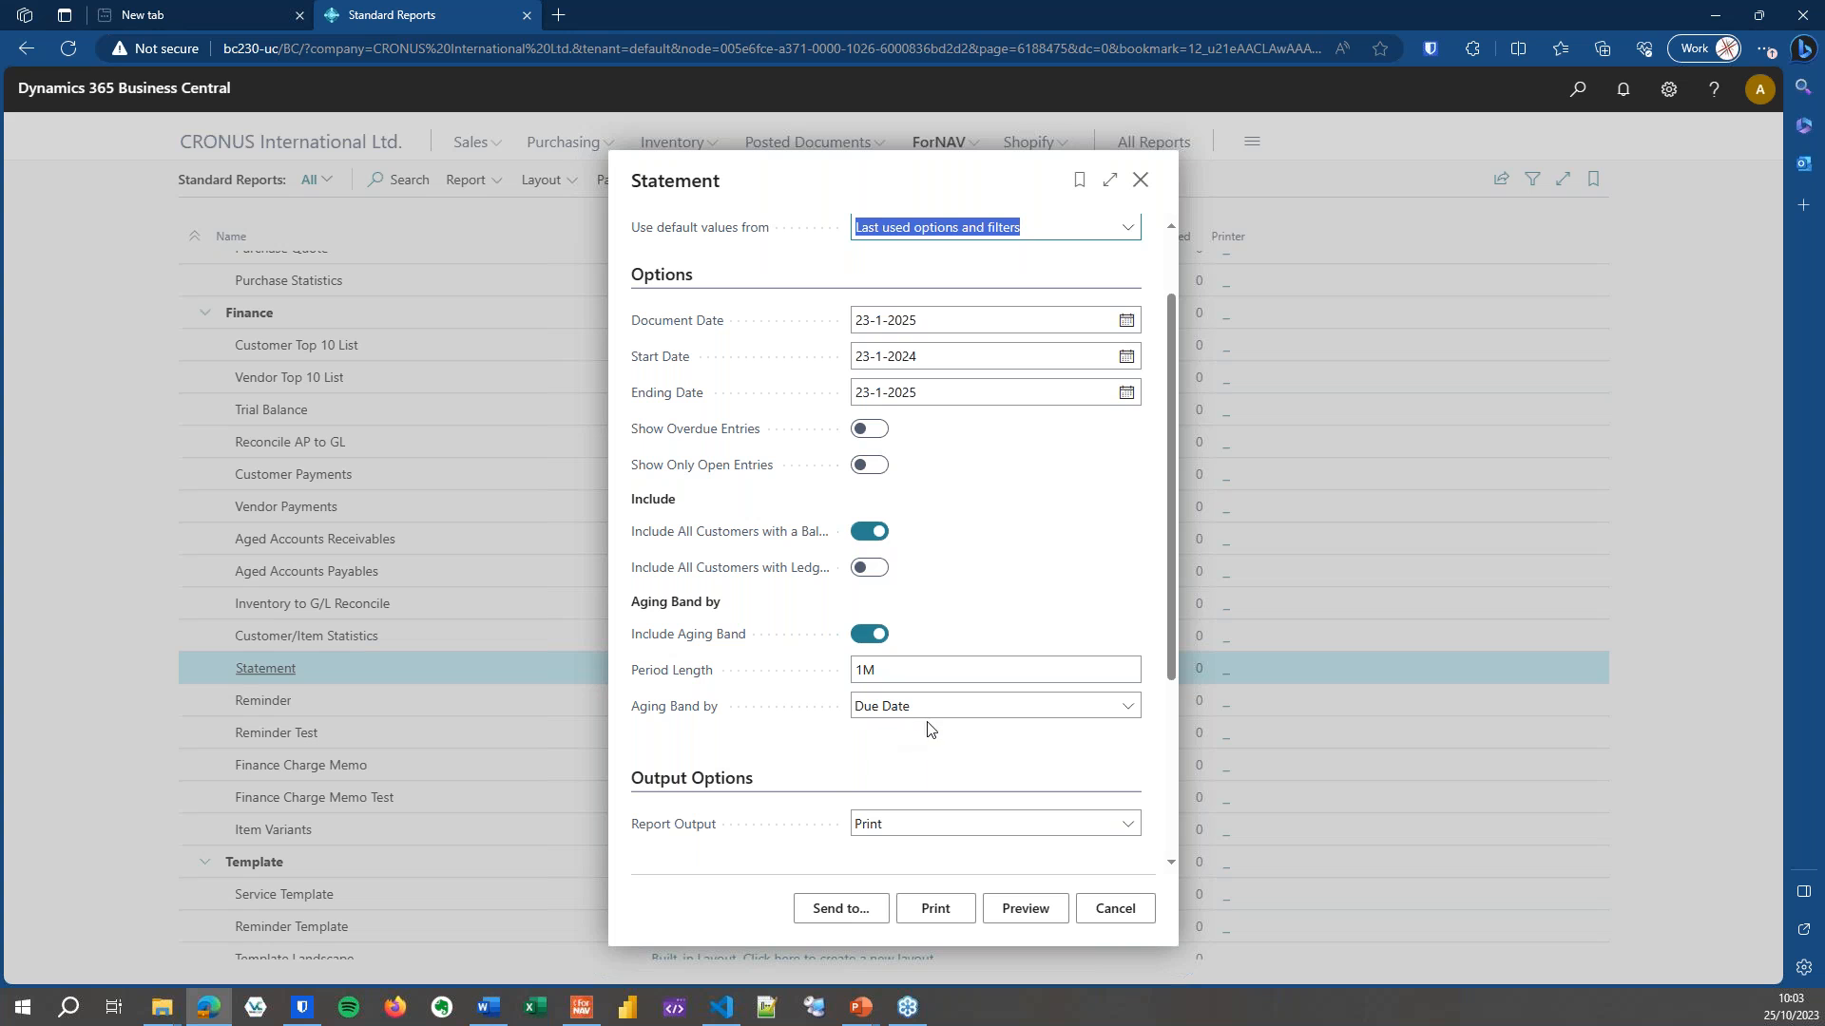
{"action": "left_click", "coordinate": [885, 671]}
{"action": "left_click", "coordinate": [1027, 908]}
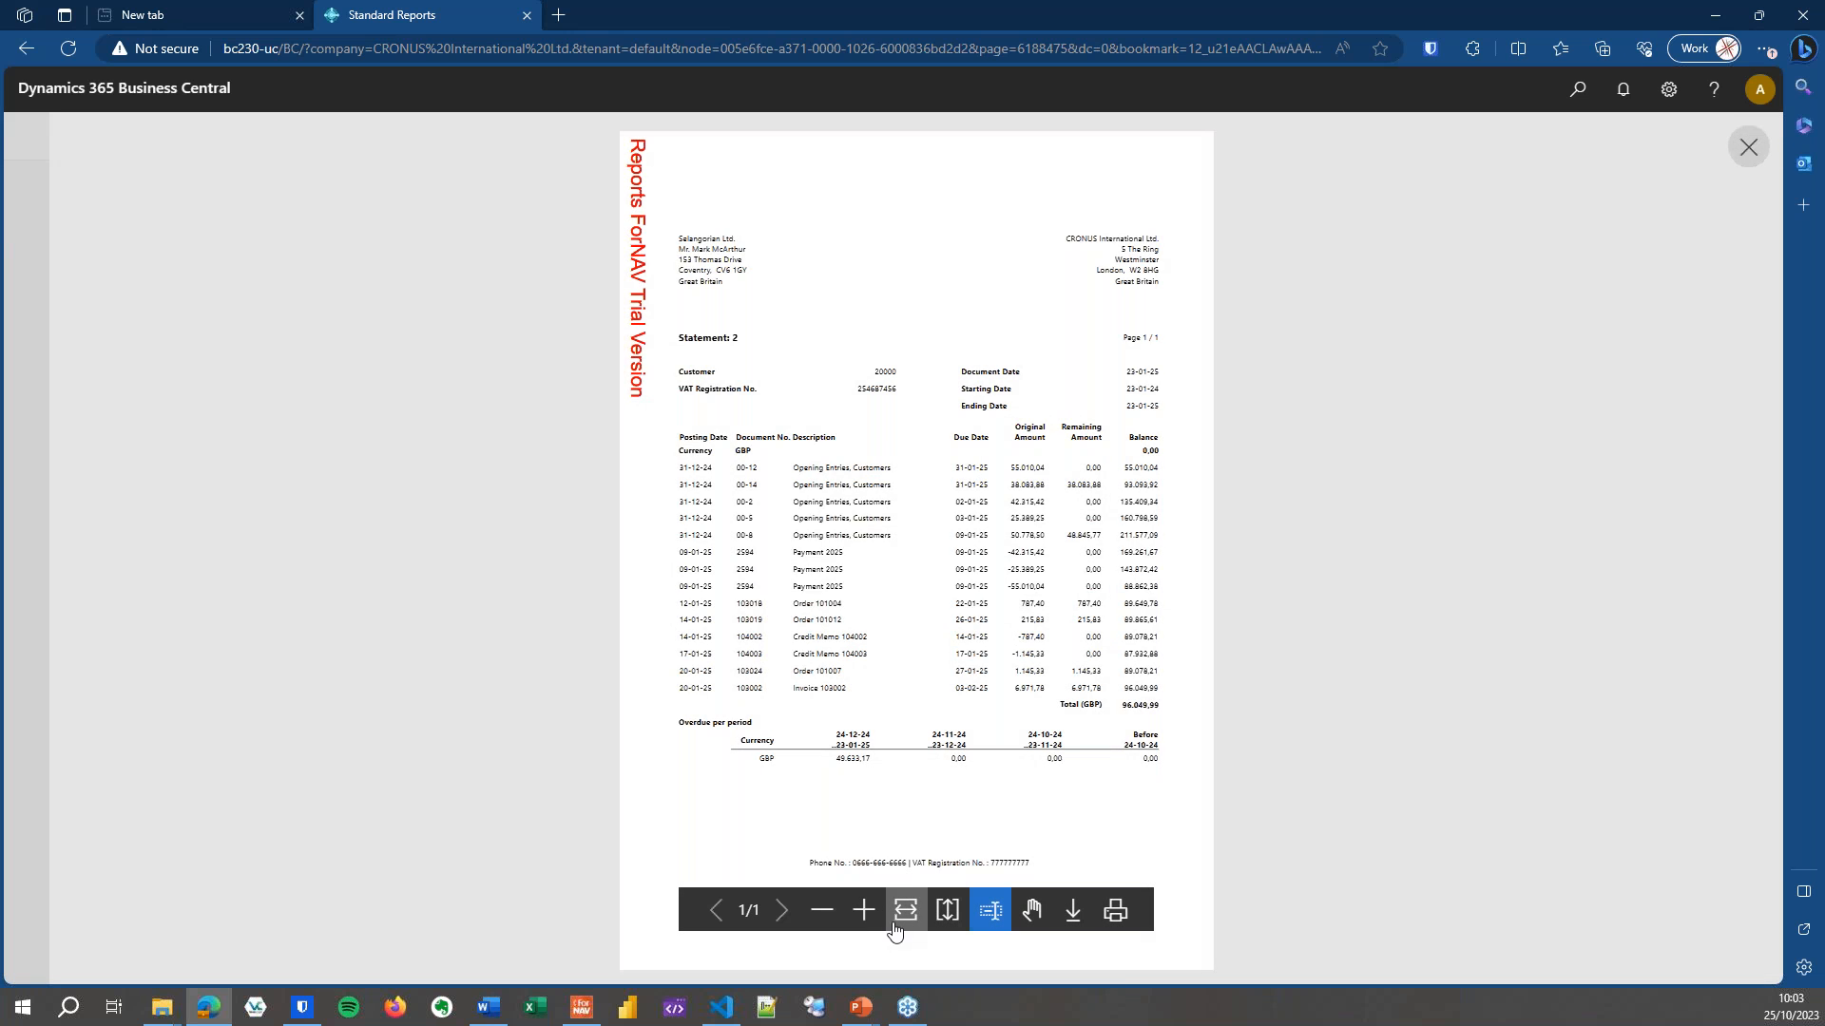
Examine the Overdue per period table in the statement preview at page width, and close the preview.
{"action": "left_click", "coordinate": [905, 910]}
{"action": "scroll", "coordinate": [1053, 801], "scroll_direction": "down", "scroll_amount": 5}
{"action": "scroll", "coordinate": [1053, 801], "scroll_direction": "down", "scroll_amount": 8}
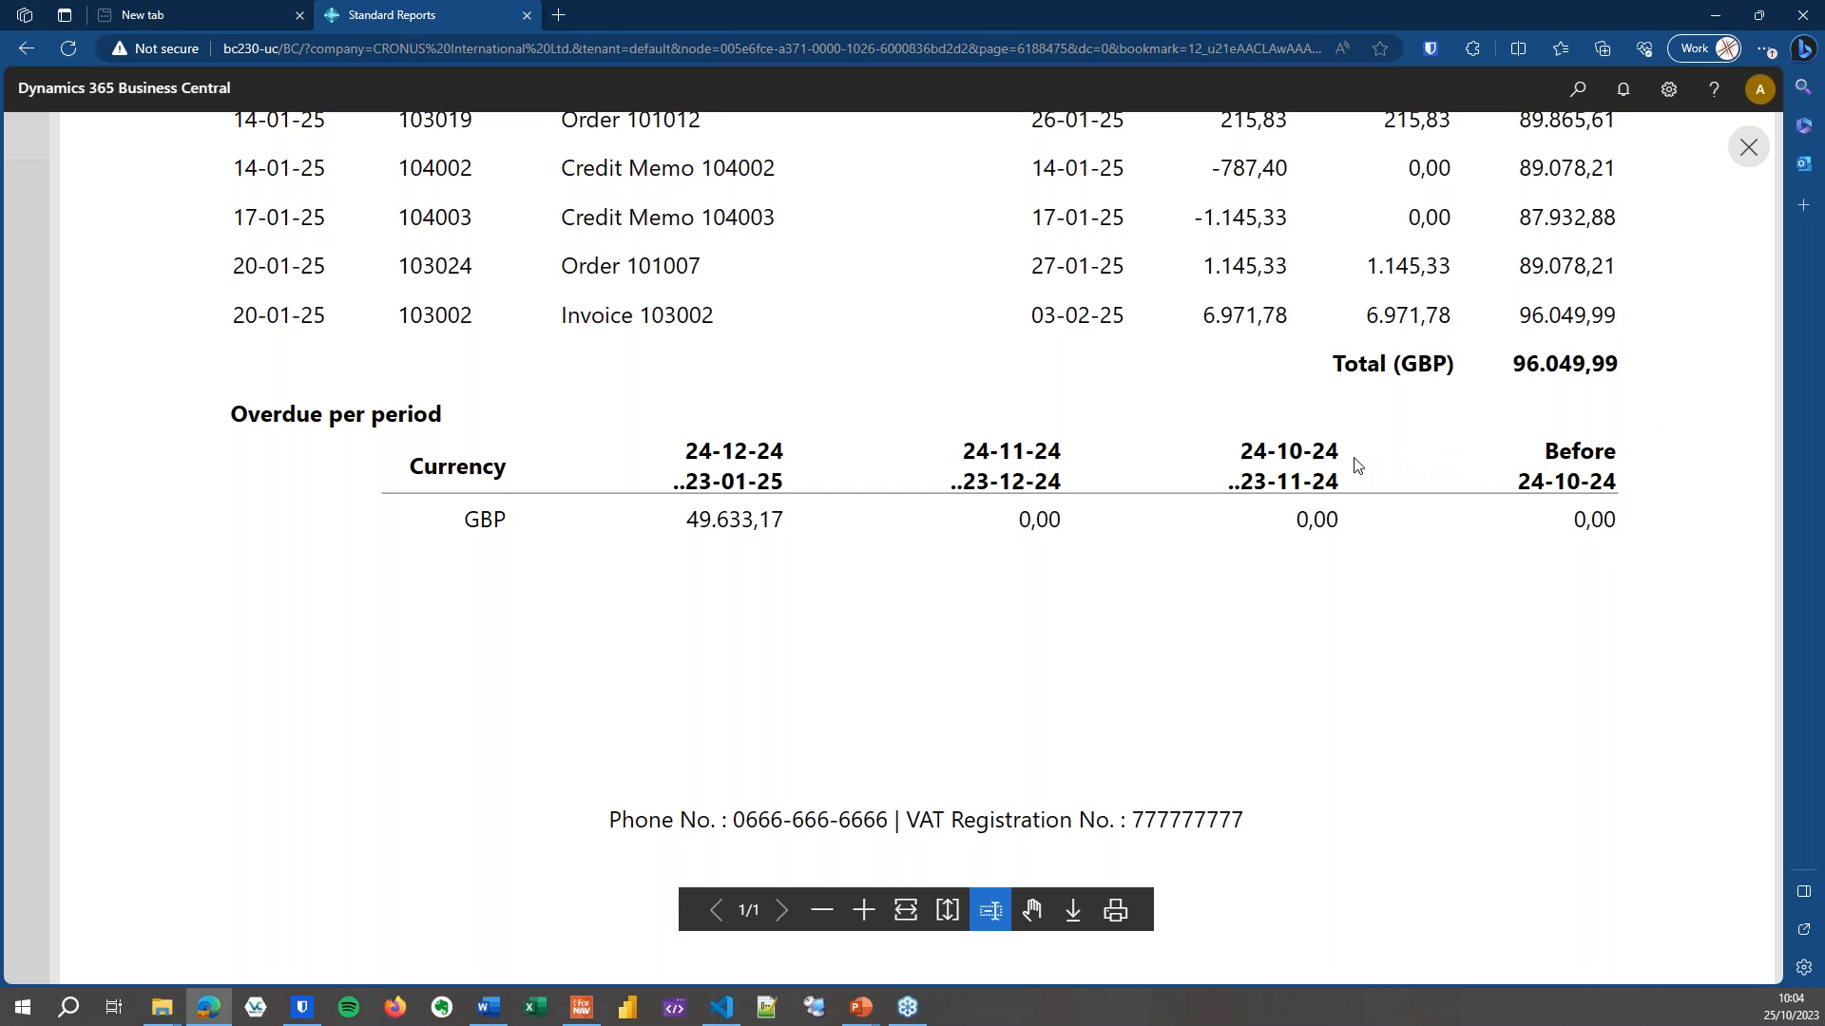
{"action": "left_click", "coordinate": [1748, 147]}
Set the statement's aging Period Length to 2w and preview the report again.
{"action": "left_click", "coordinate": [1000, 672]}
{"action": "left_click", "coordinate": [1001, 669]}
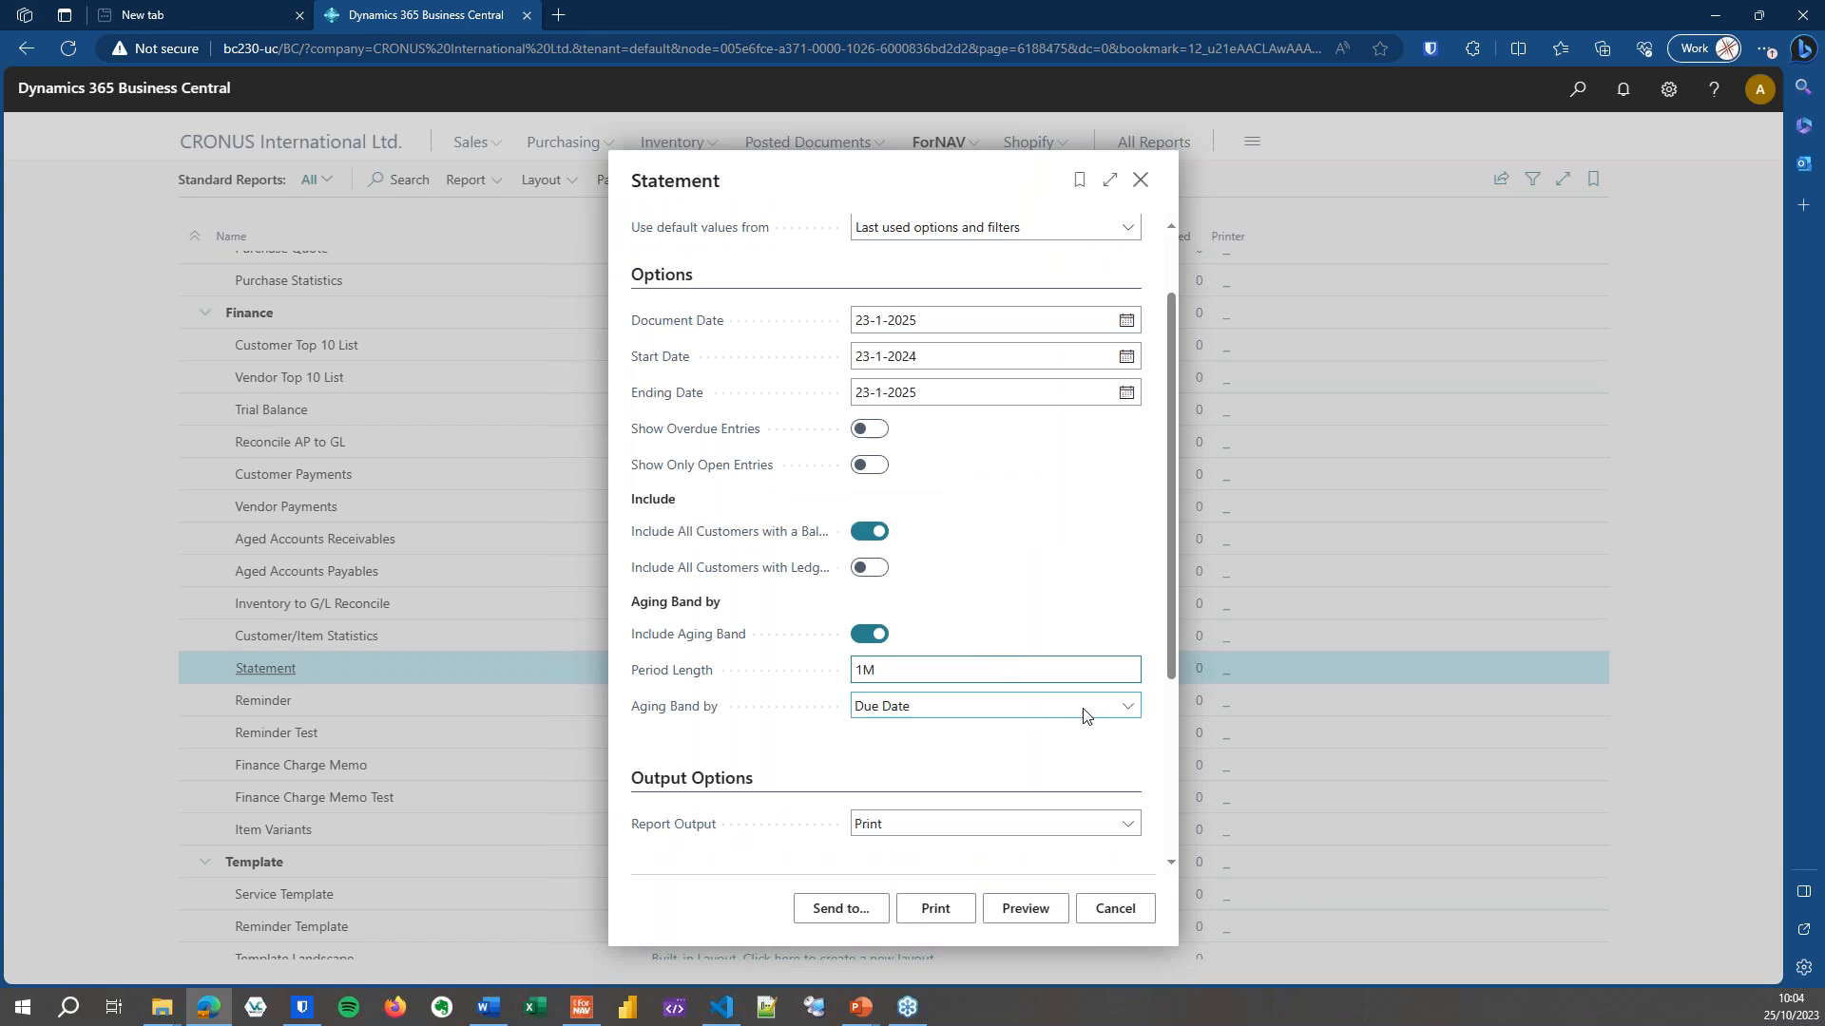
{"action": "double_click", "coordinate": [989, 673]}
{"action": "type", "text": "2w"}
{"action": "key", "text": "Tab"}
{"action": "left_click", "coordinate": [1024, 909]}
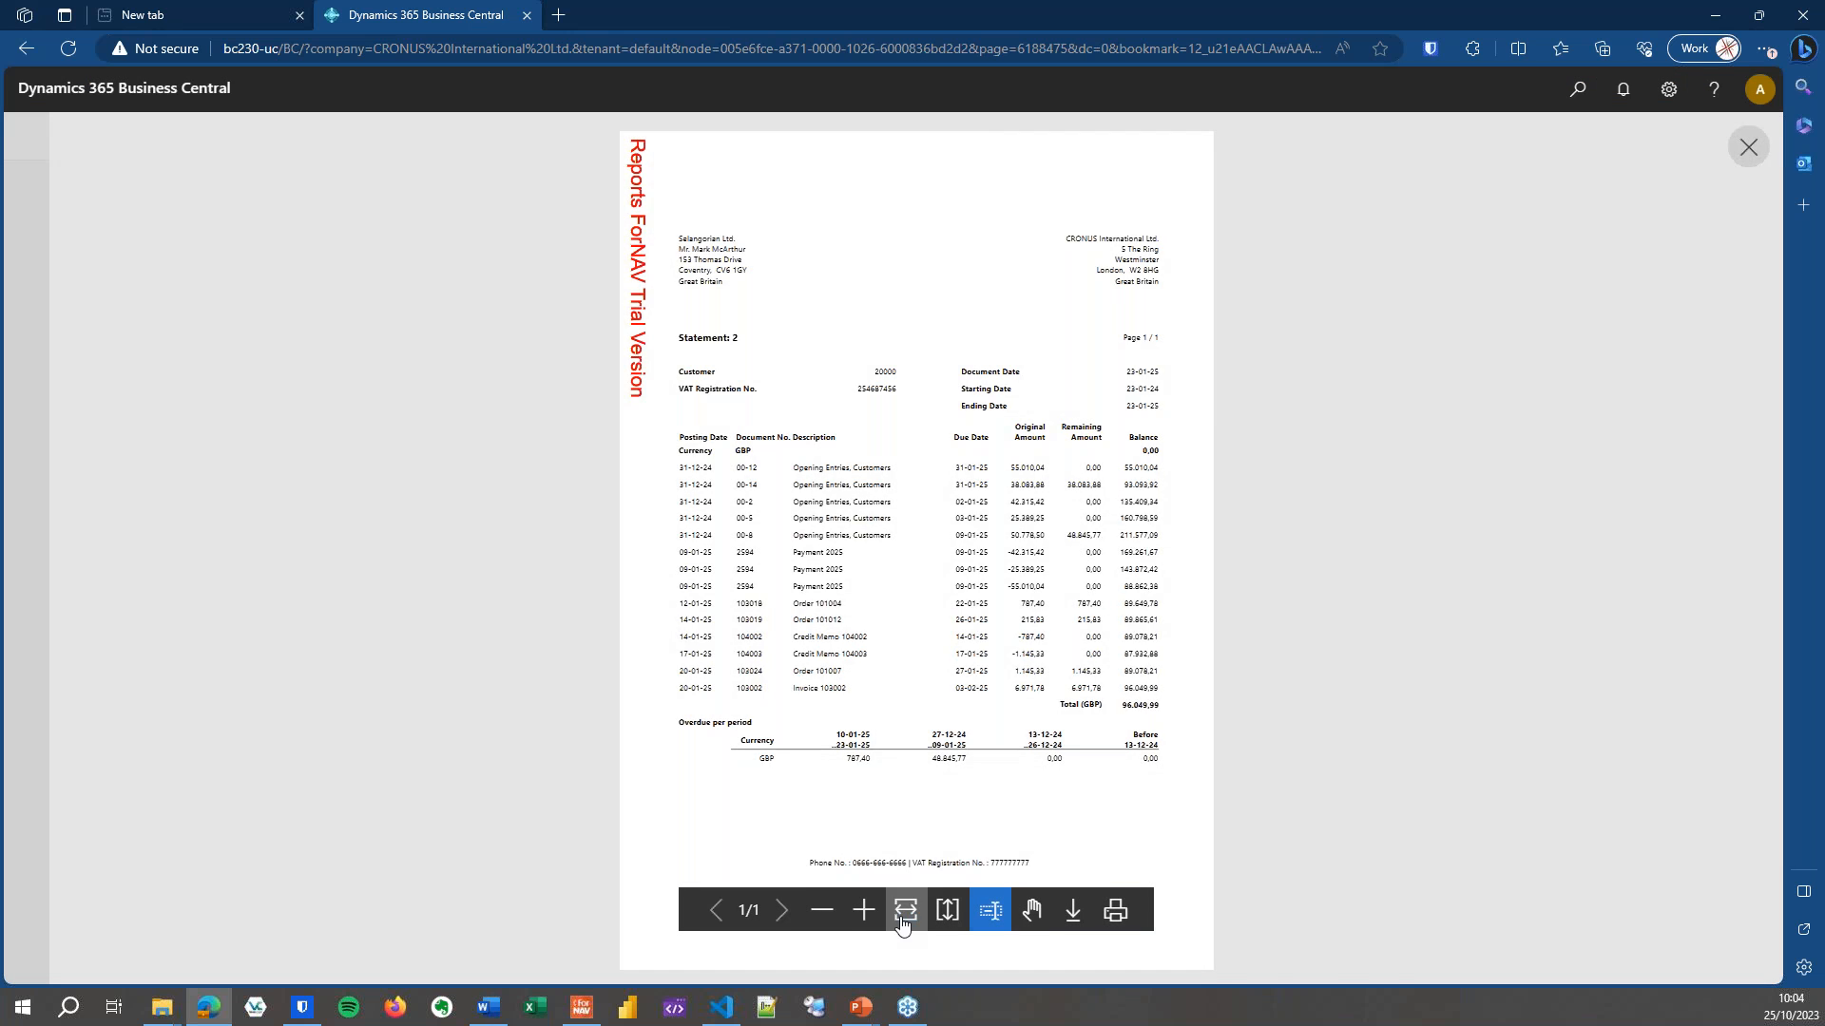
Examine the Overdue per period date ranges at page width, and close both the preview and the Statement request page.
{"action": "left_click", "coordinate": [906, 911]}
{"action": "scroll", "coordinate": [1182, 733], "scroll_direction": "down", "scroll_amount": 10}
{"action": "scroll", "coordinate": [1010, 529], "scroll_direction": "down", "scroll_amount": 3}
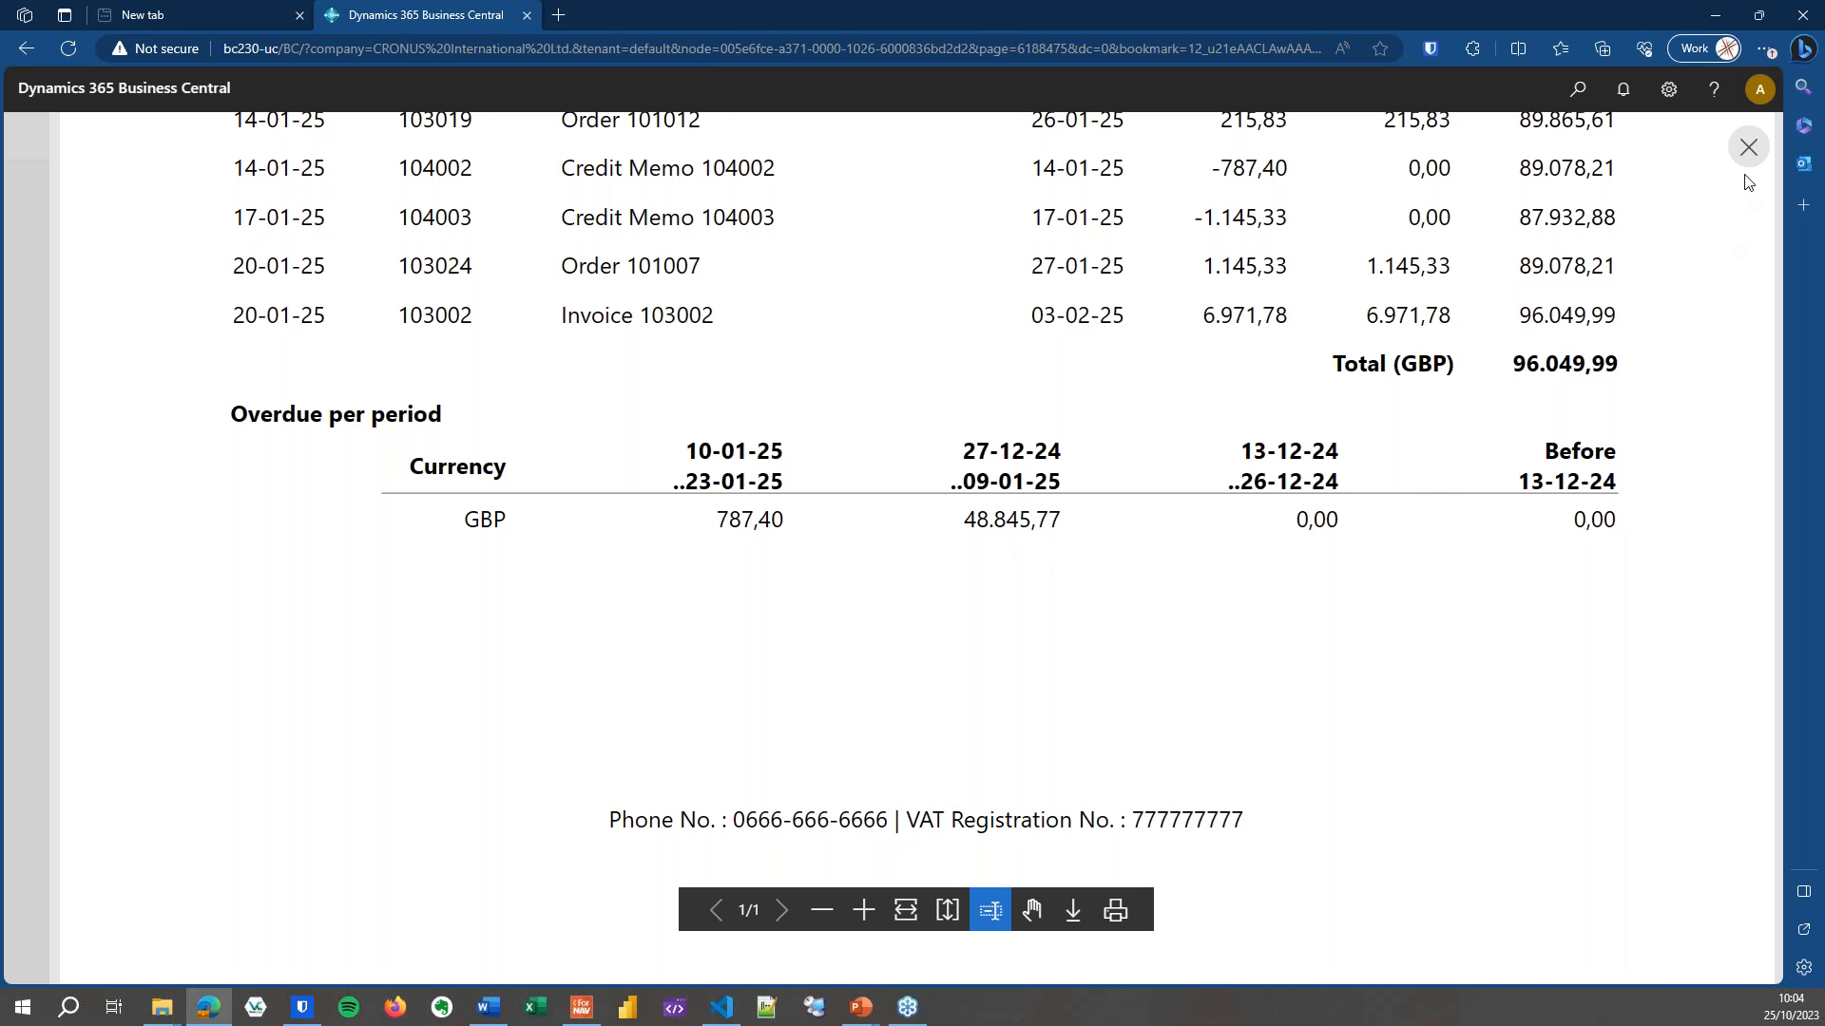
{"action": "left_click", "coordinate": [1748, 147]}
{"action": "left_click", "coordinate": [1141, 180]}
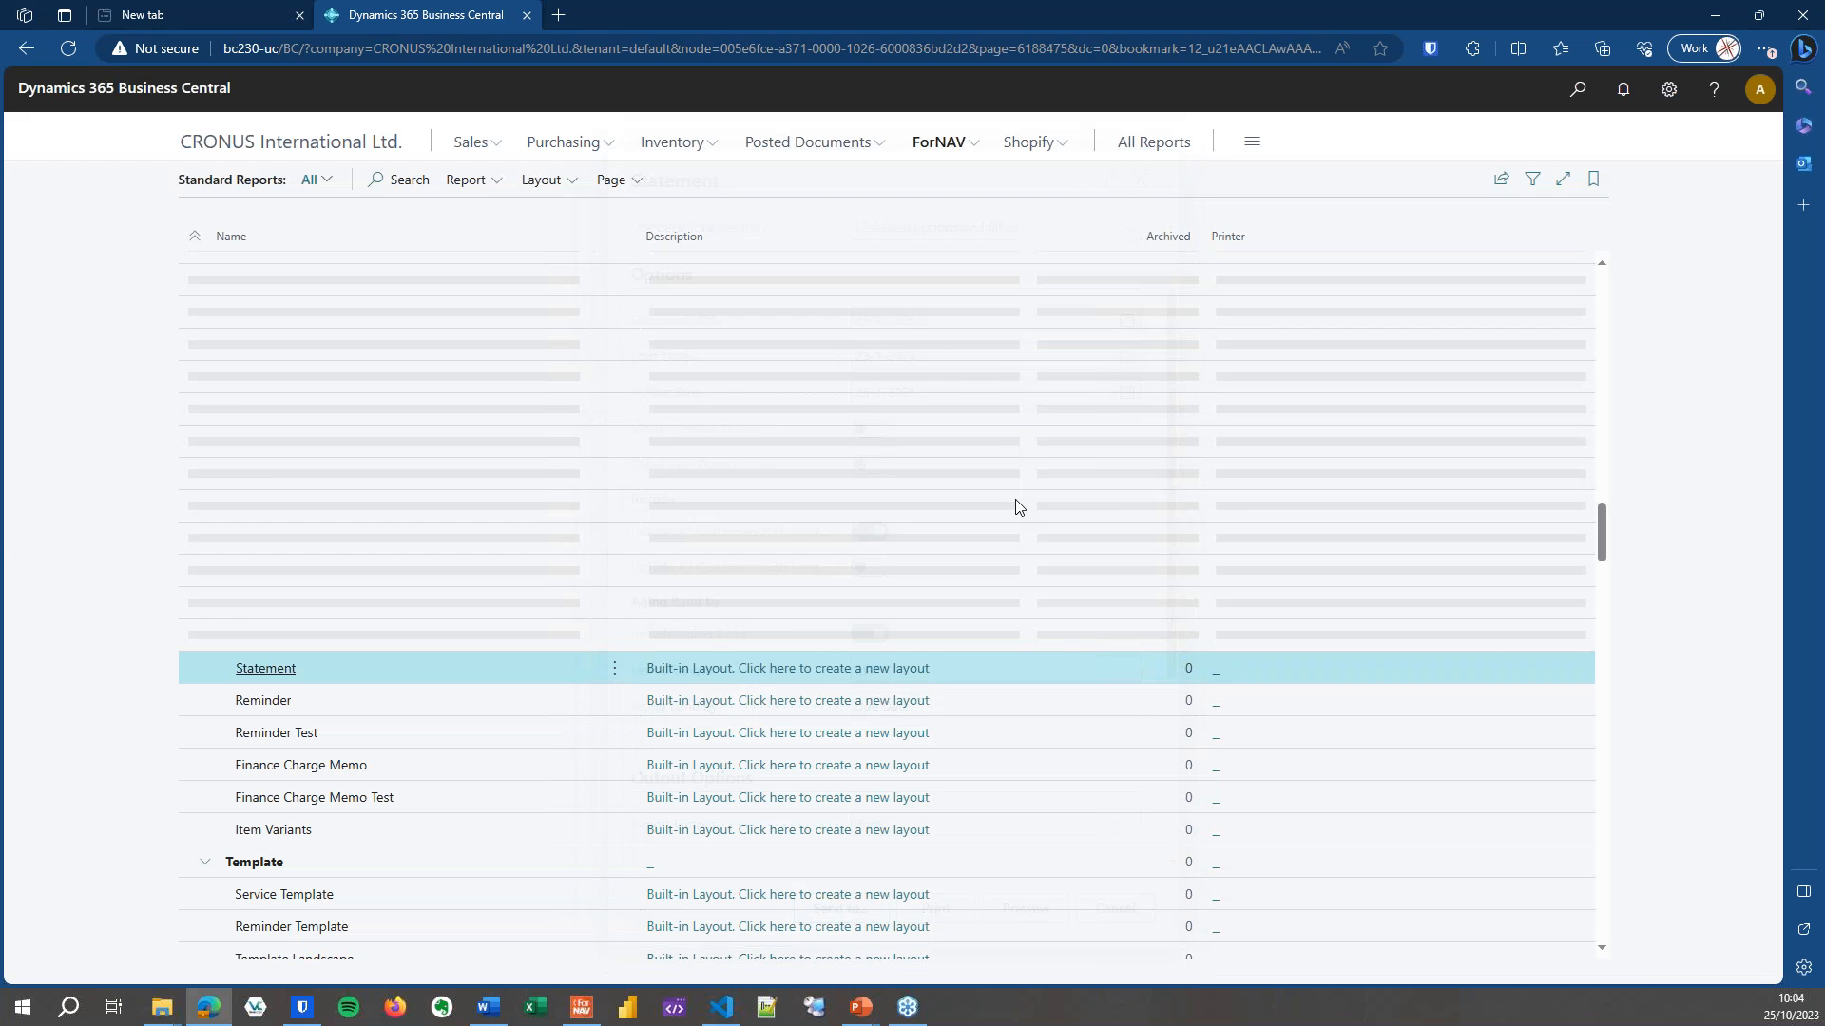
Create a new layout for the Statement report, open 6188721.fornavdesign in the ForNAV designer, and close the older modified layout.
{"action": "left_click", "coordinate": [819, 668]}
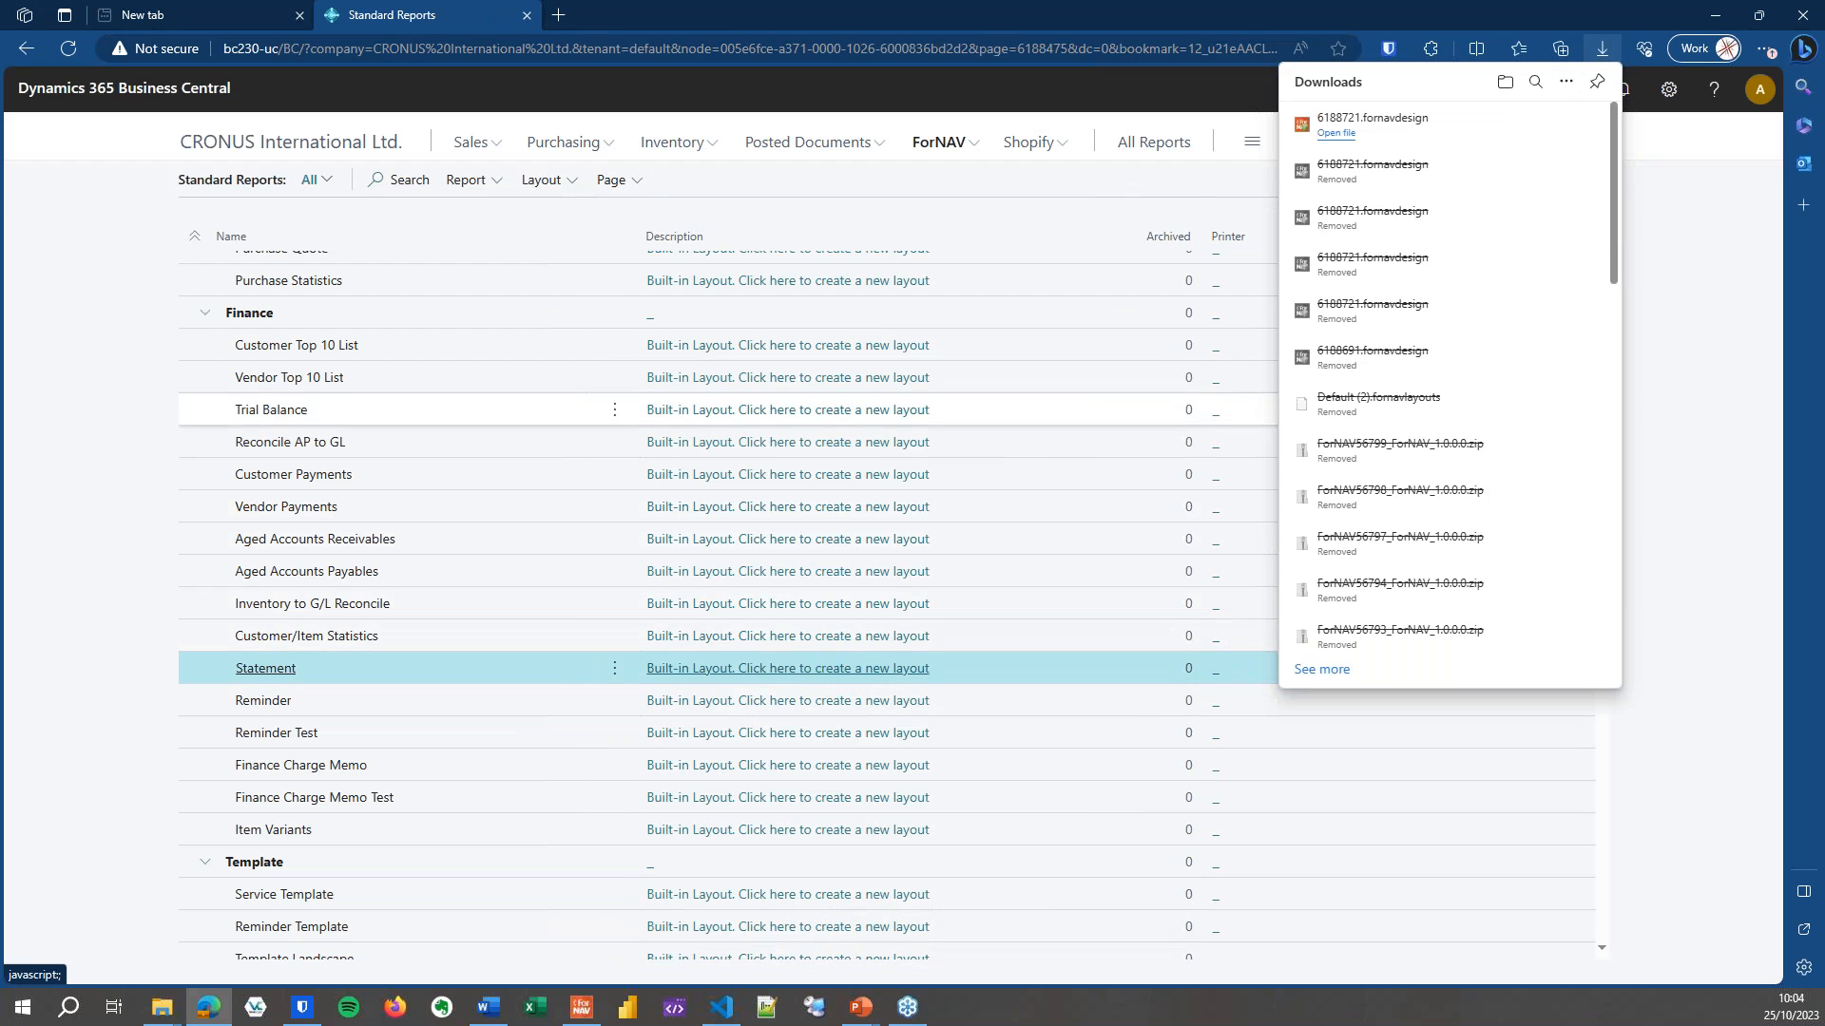
{"action": "left_click", "coordinate": [1335, 133]}
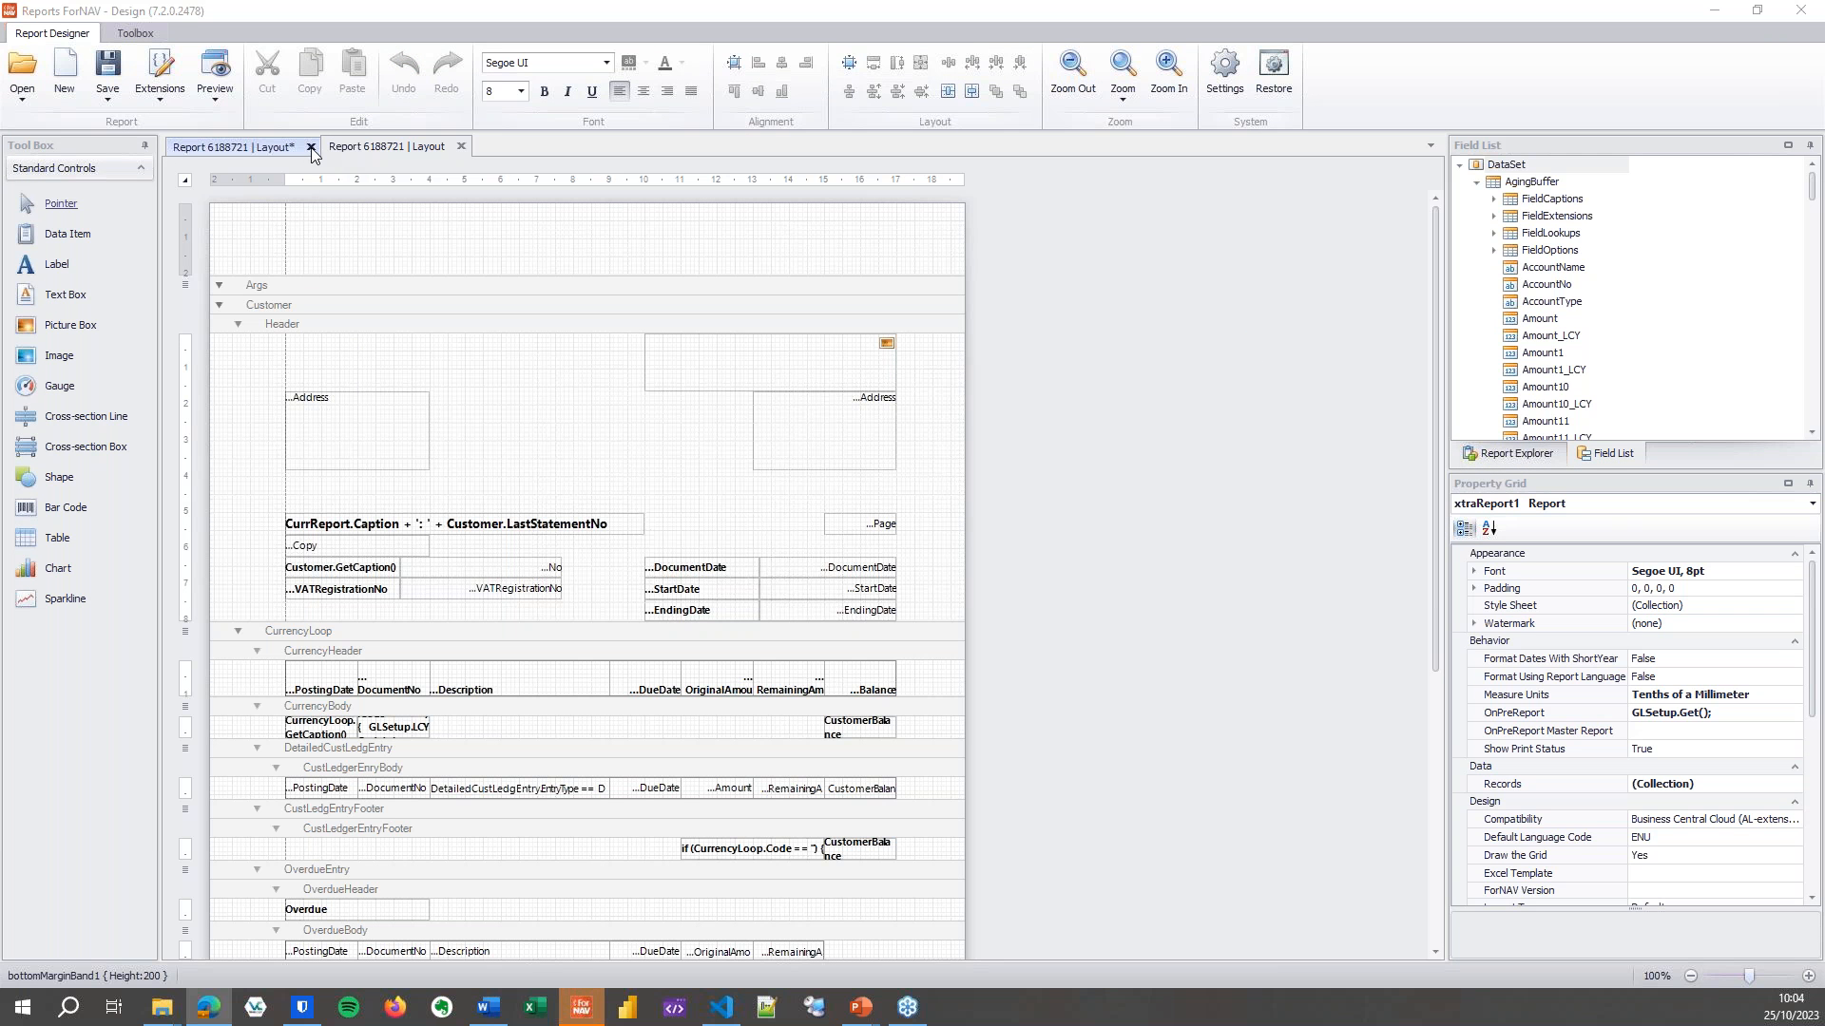
{"action": "left_click", "coordinate": [311, 147]}
{"action": "left_click", "coordinate": [908, 522]}
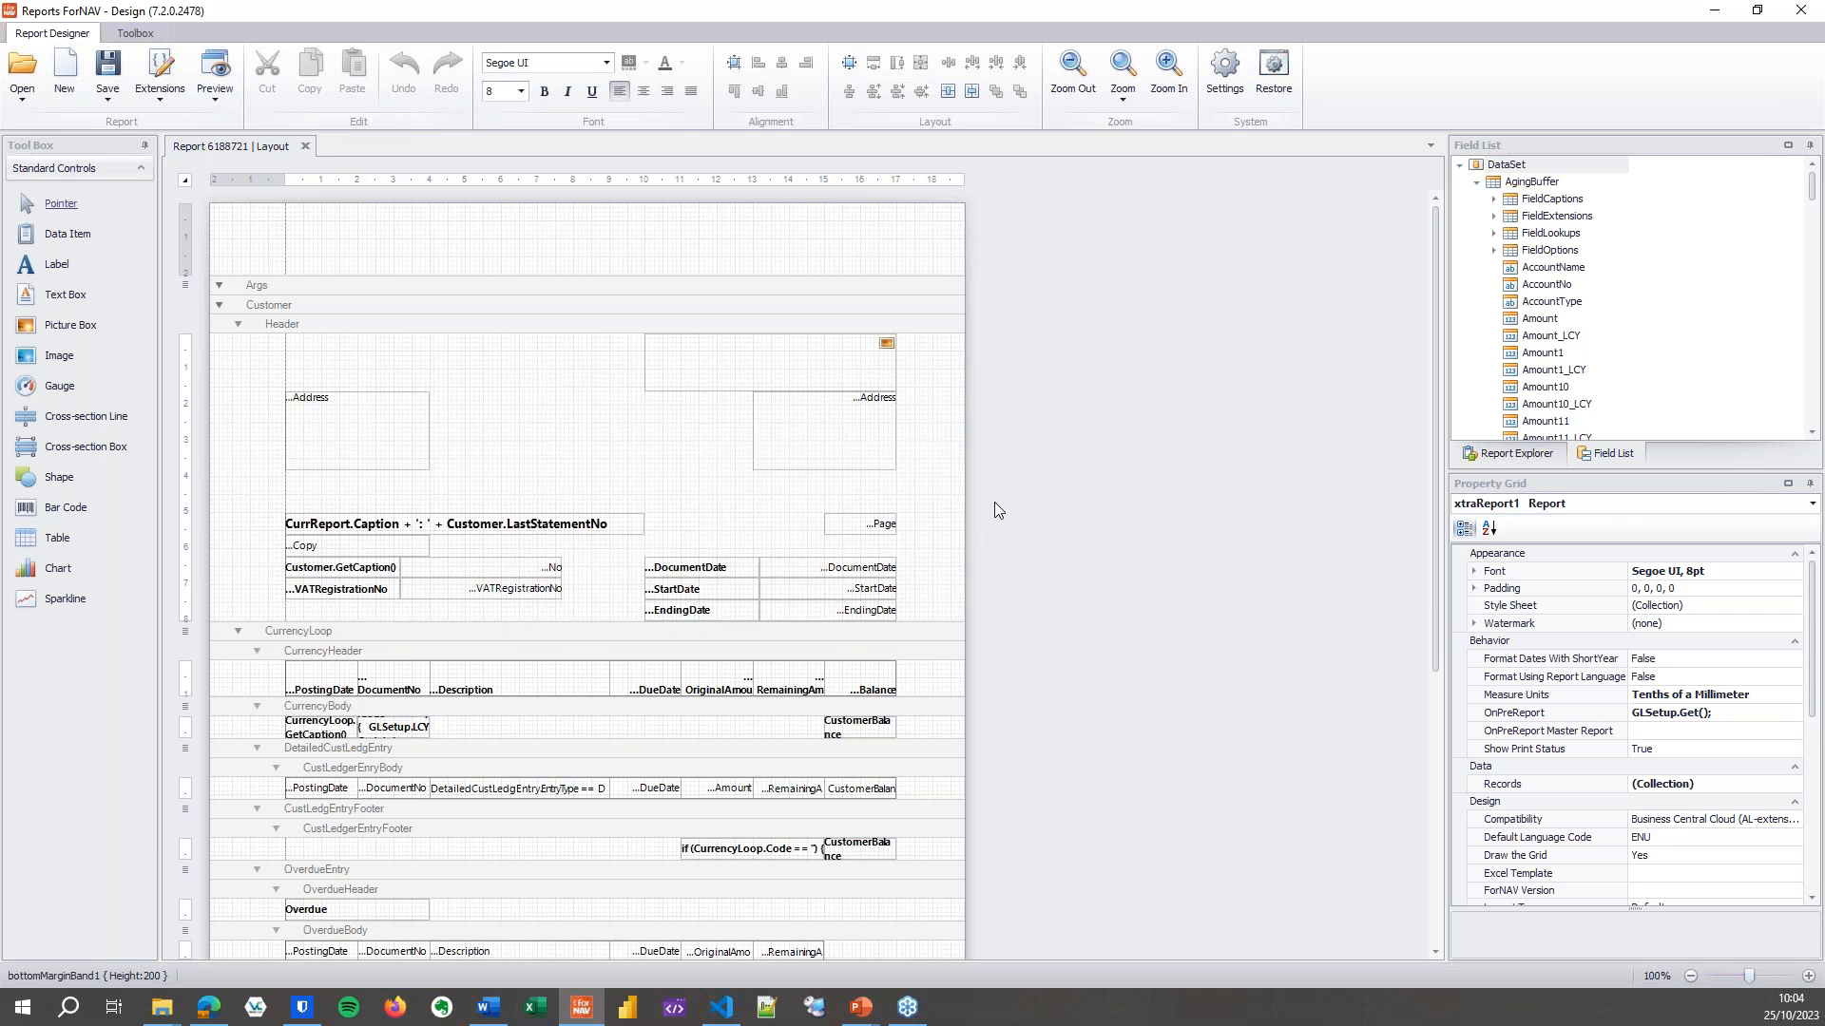
Enlarge the layout view and examine the AgingBuffer data item with its header, body and footer sections.
{"action": "scroll", "coordinate": [995, 503], "scroll_direction": "down", "scroll_amount": 3}
{"action": "scroll", "coordinate": [1005, 536], "scroll_direction": "up", "scroll_amount": 4, "text": "ctrl"}
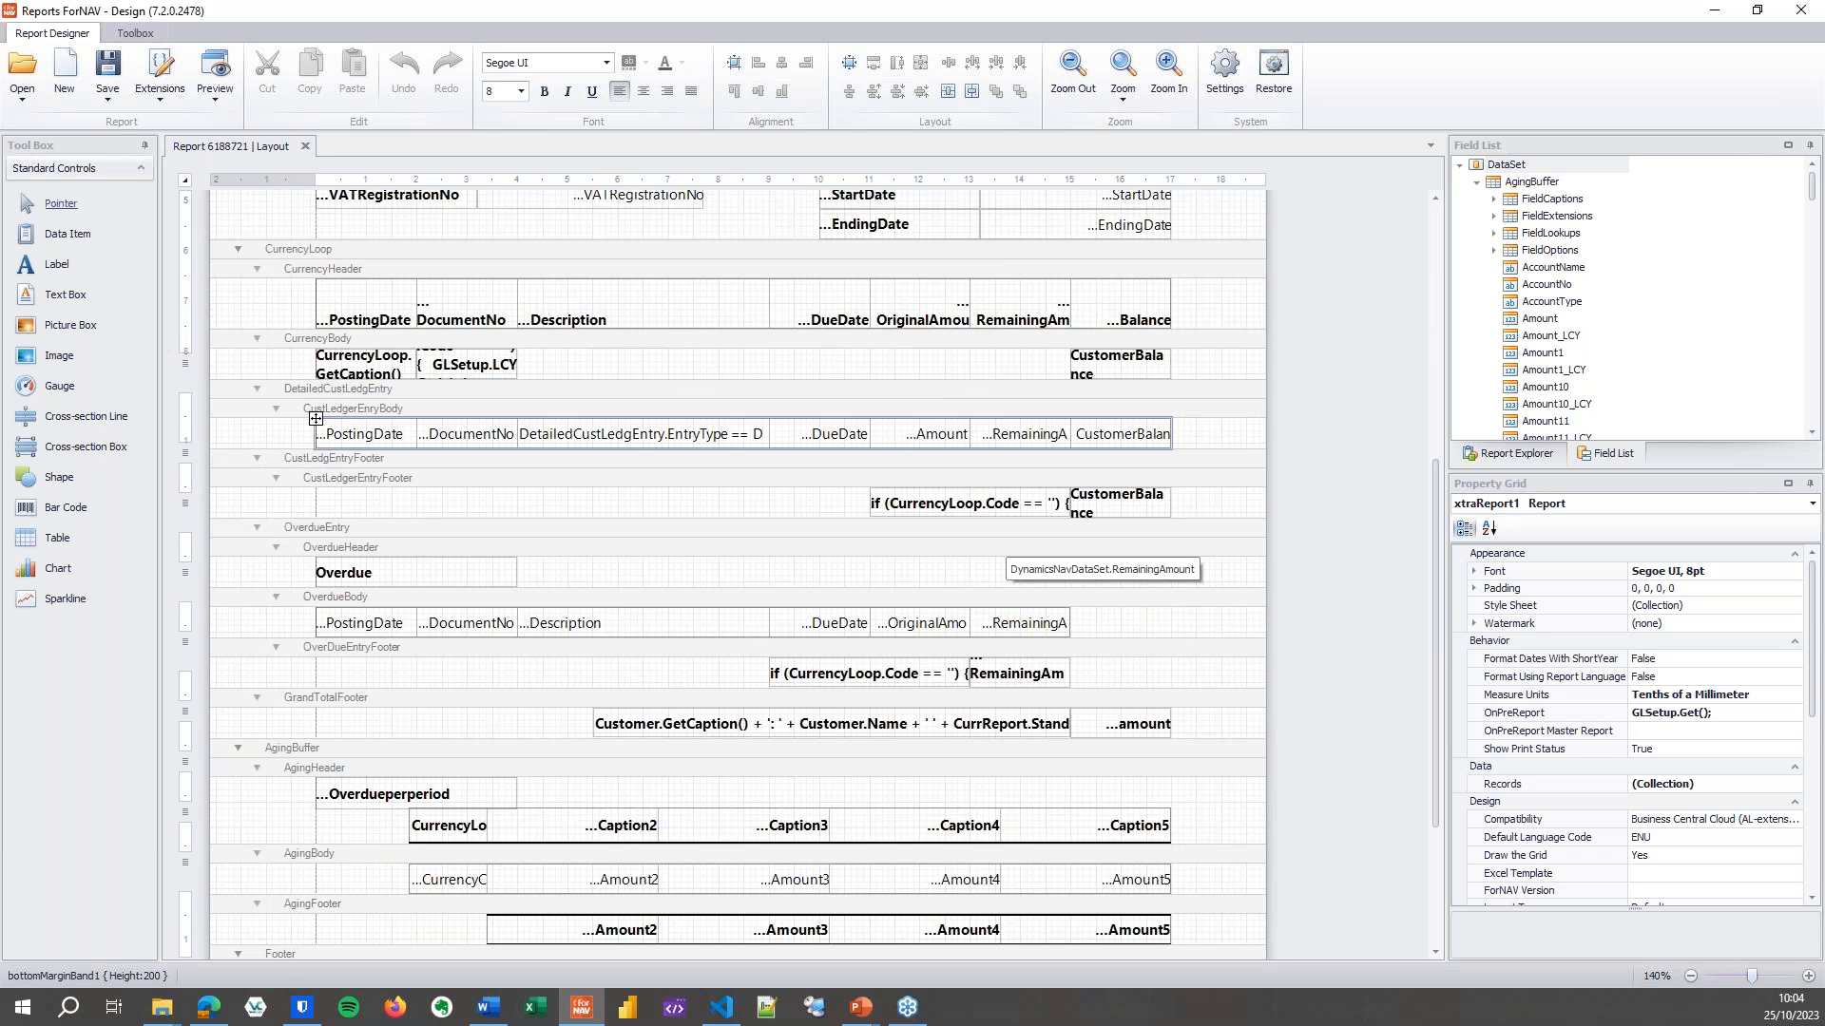
{"action": "scroll", "coordinate": [1006, 536], "scroll_direction": "down", "scroll_amount": 3}
{"action": "left_click", "coordinate": [492, 637]}
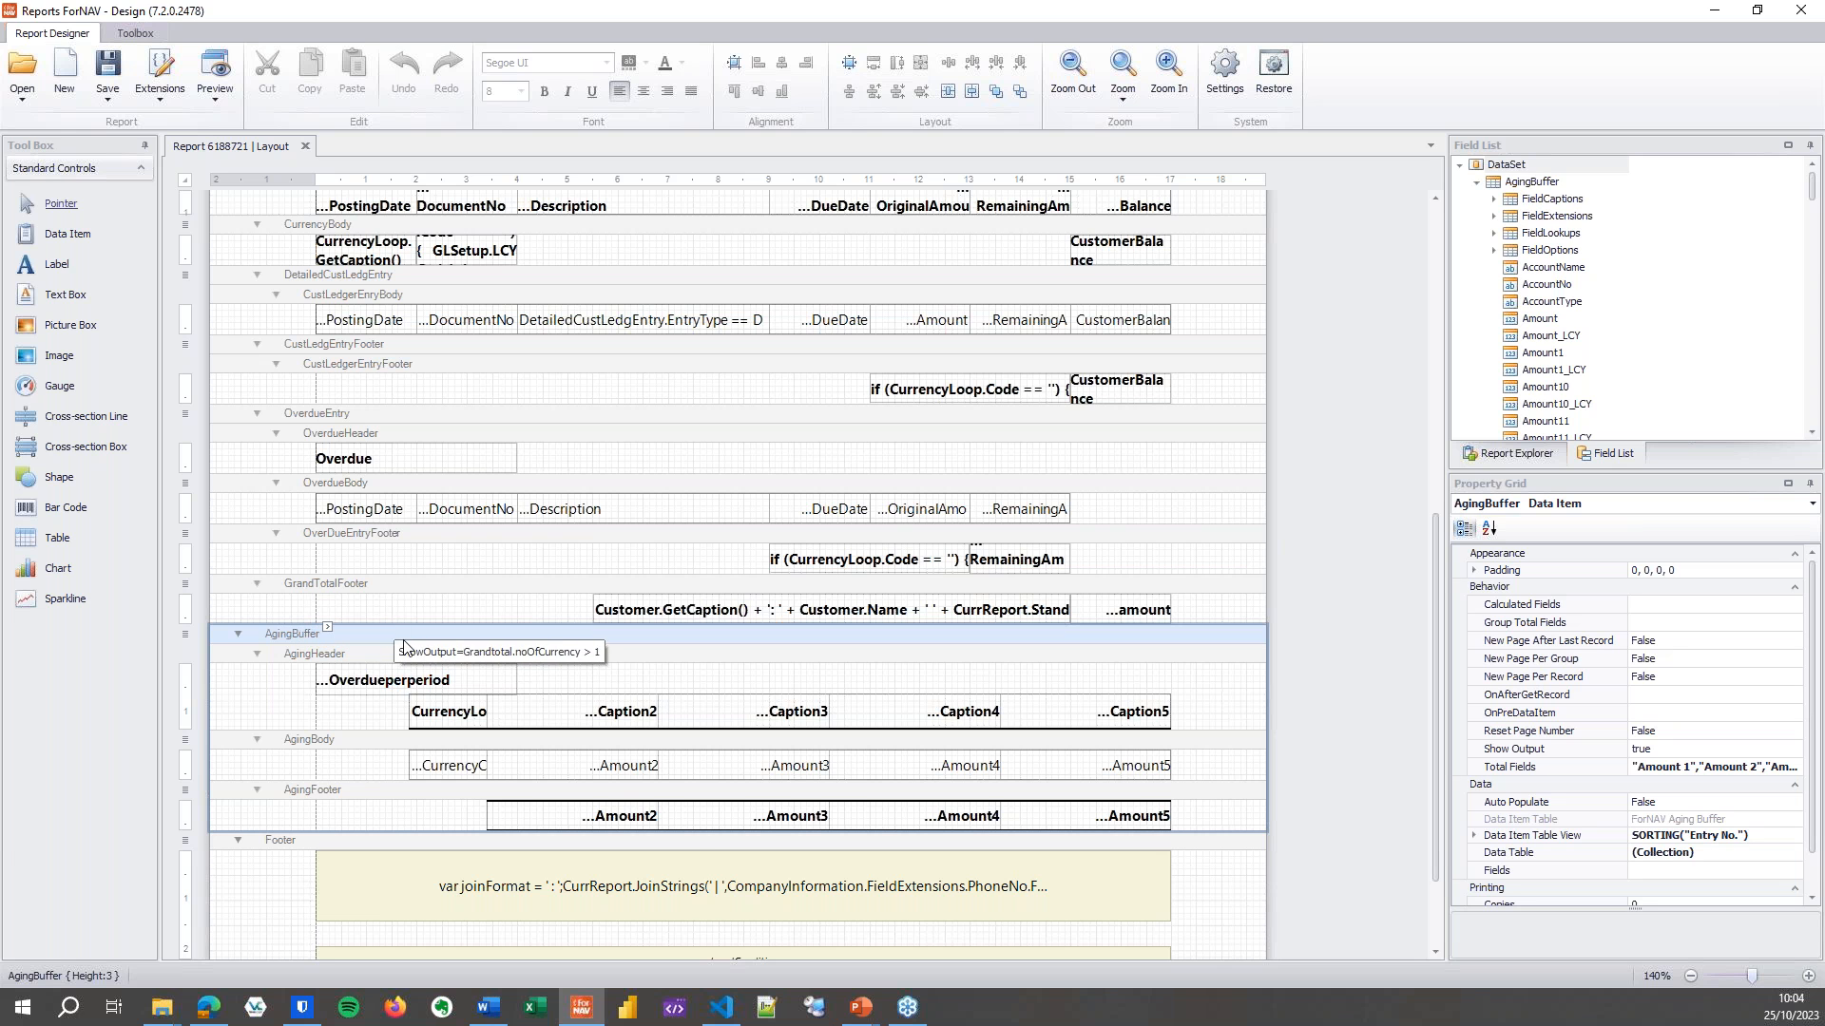
{"action": "scroll", "coordinate": [503, 644], "scroll_direction": "down", "scroll_amount": 2}
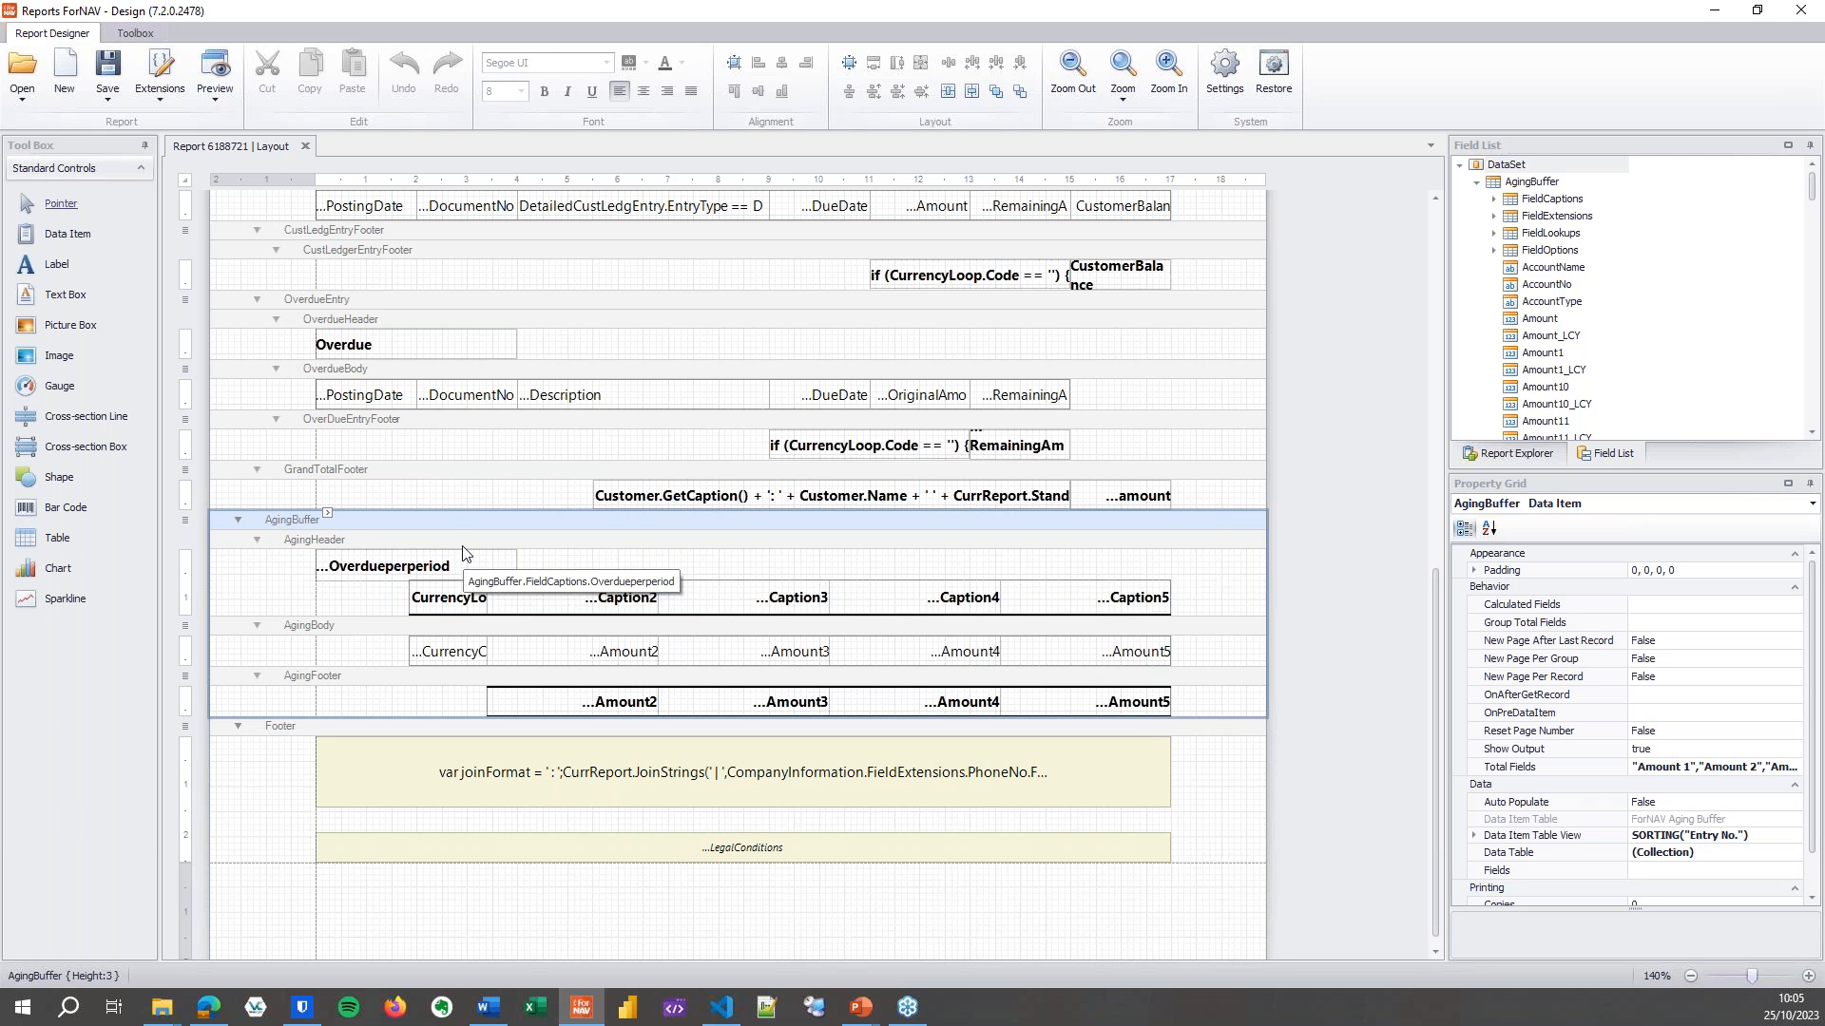
Look through the numbered Amount fields available under AgingBuffer in the dataset.
{"action": "left_click", "coordinate": [1544, 184]}
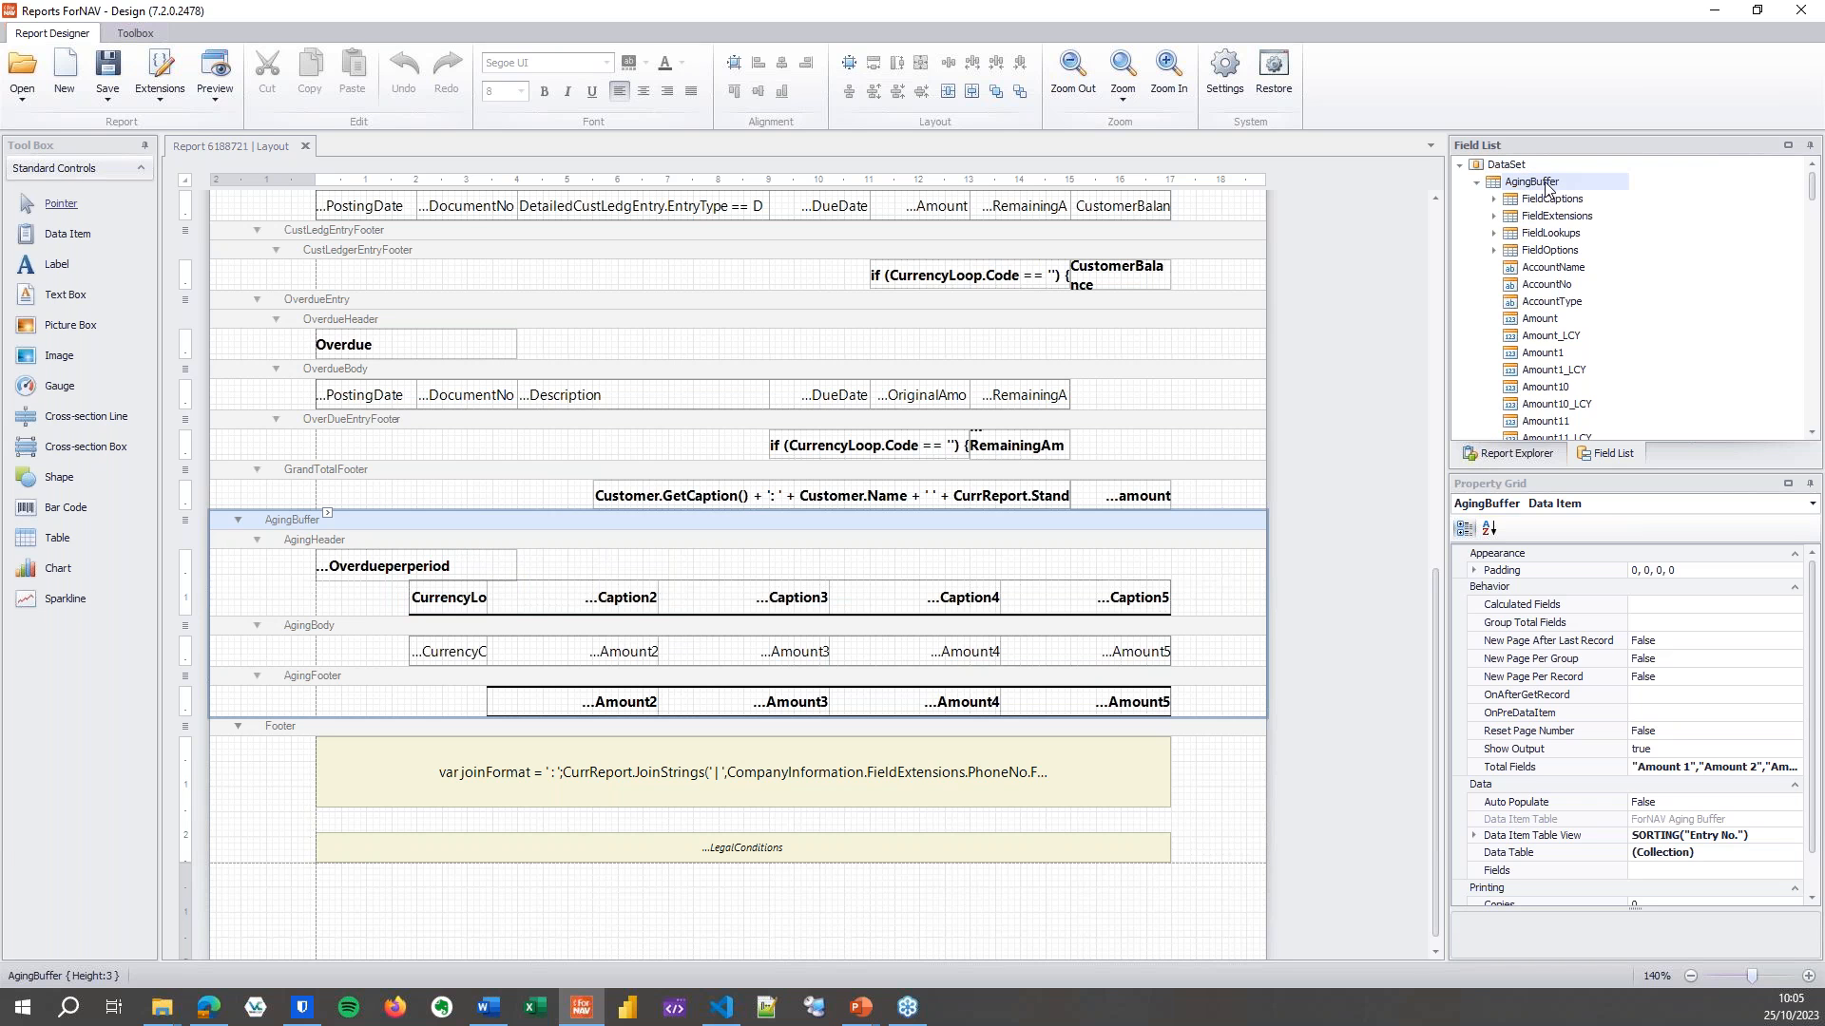
{"action": "left_click", "coordinate": [1549, 354]}
{"action": "scroll", "coordinate": [1673, 388], "scroll_direction": "down", "scroll_amount": 3}
{"action": "scroll", "coordinate": [1673, 388], "scroll_direction": "down", "scroll_amount": 9}
{"action": "scroll", "coordinate": [1673, 388], "scroll_direction": "down", "scroll_amount": 4}
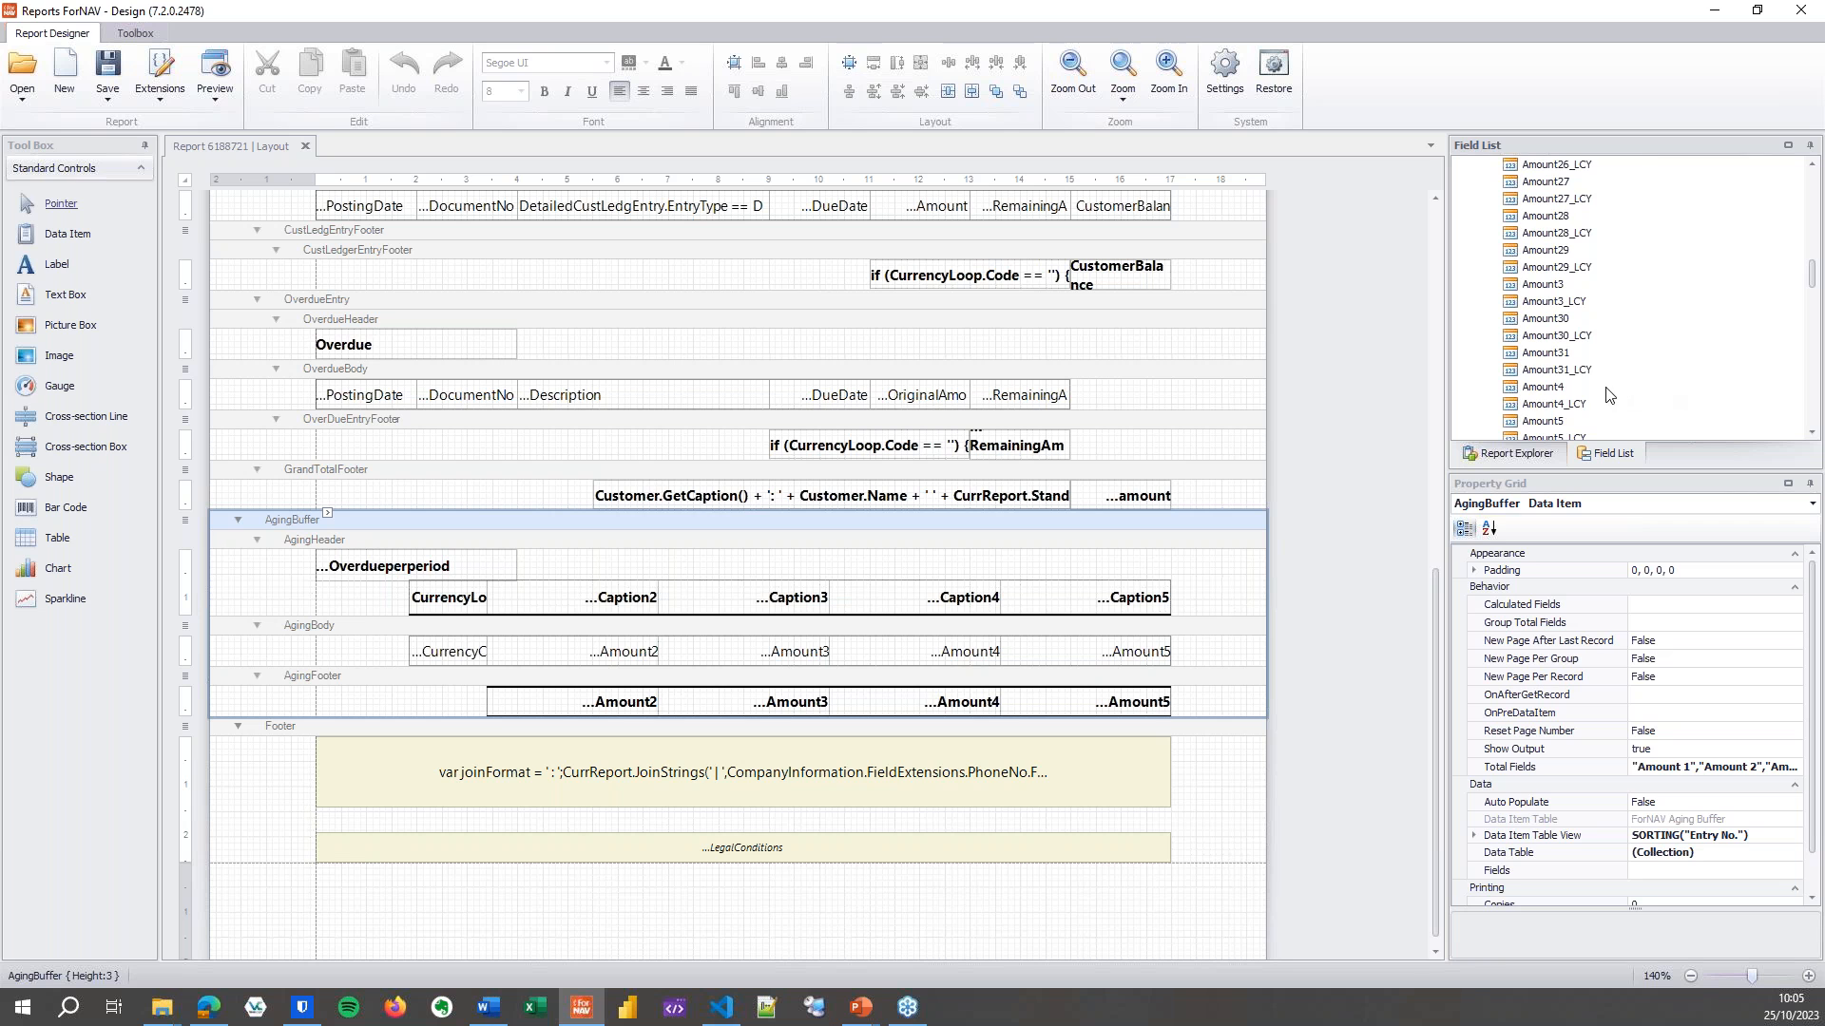
{"action": "left_click", "coordinate": [1588, 372]}
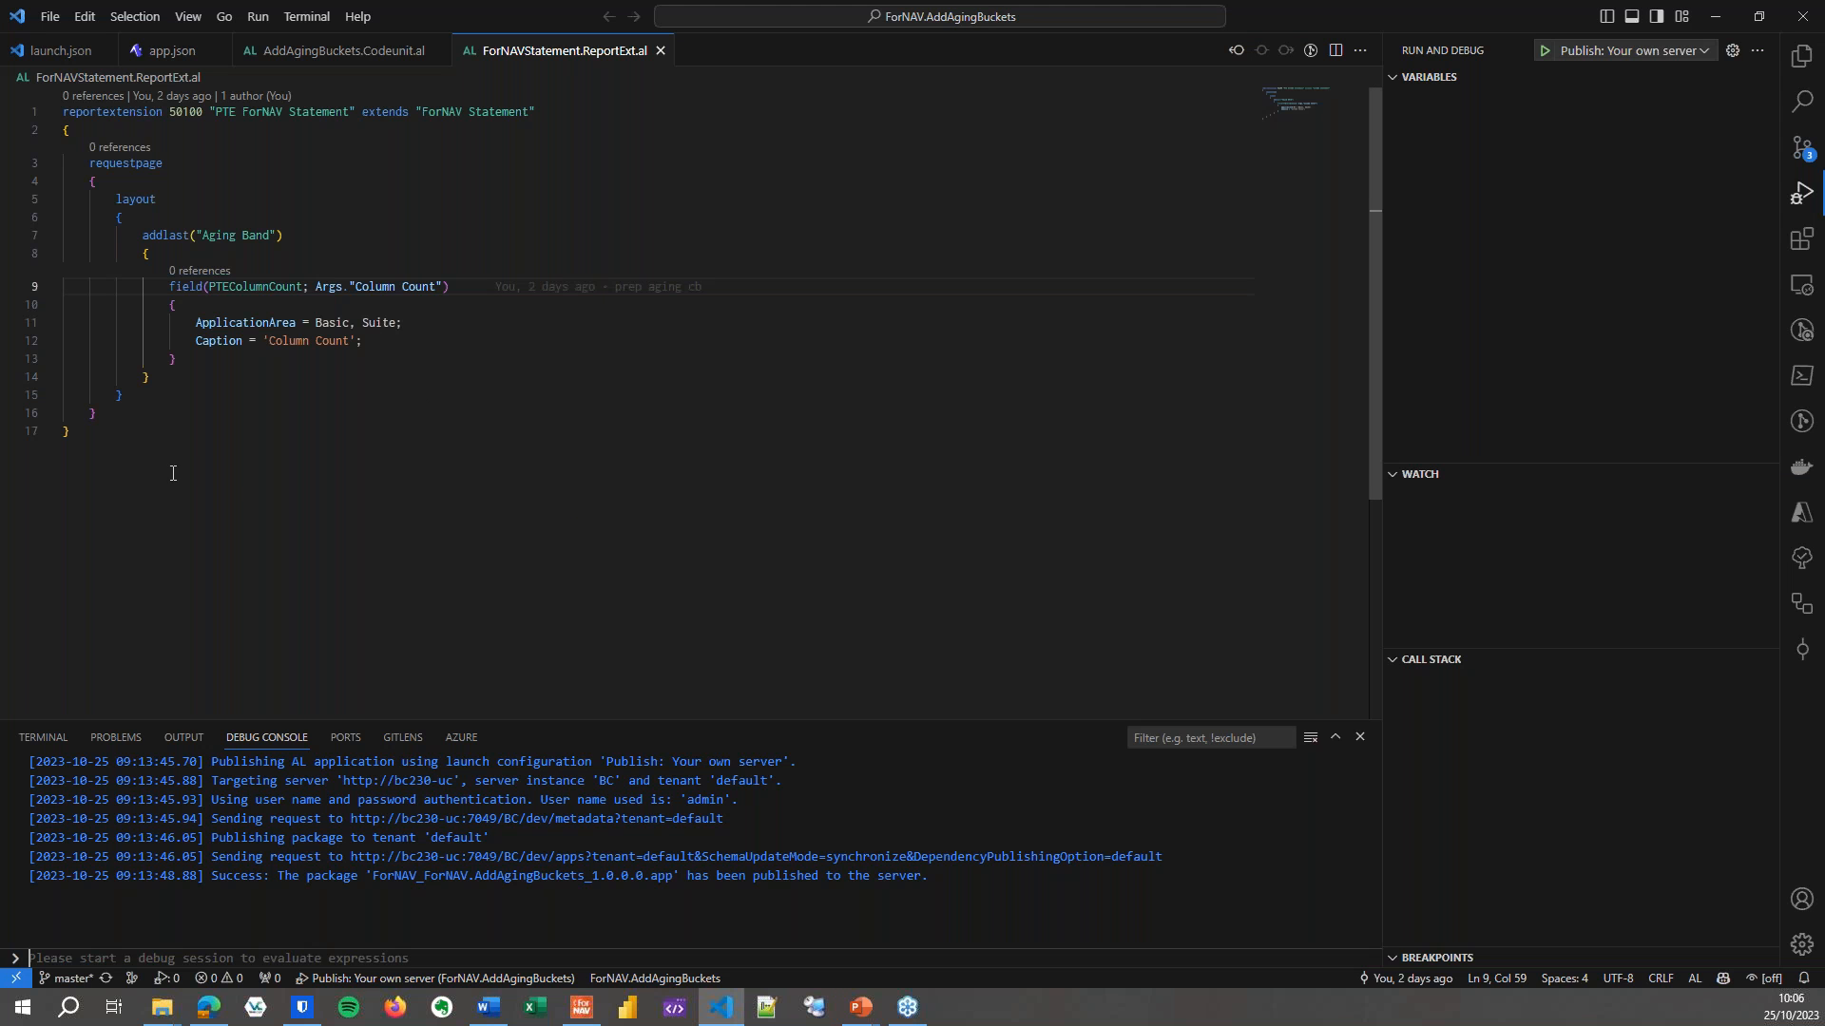
In Visual Studio Code, review the requestpage block and its "Aging Band" addlast target in ForNAVStatement.ReportExt.al.
{"action": "left_click_drag", "start_coordinate": [142, 420], "coordinate": [62, 162]}
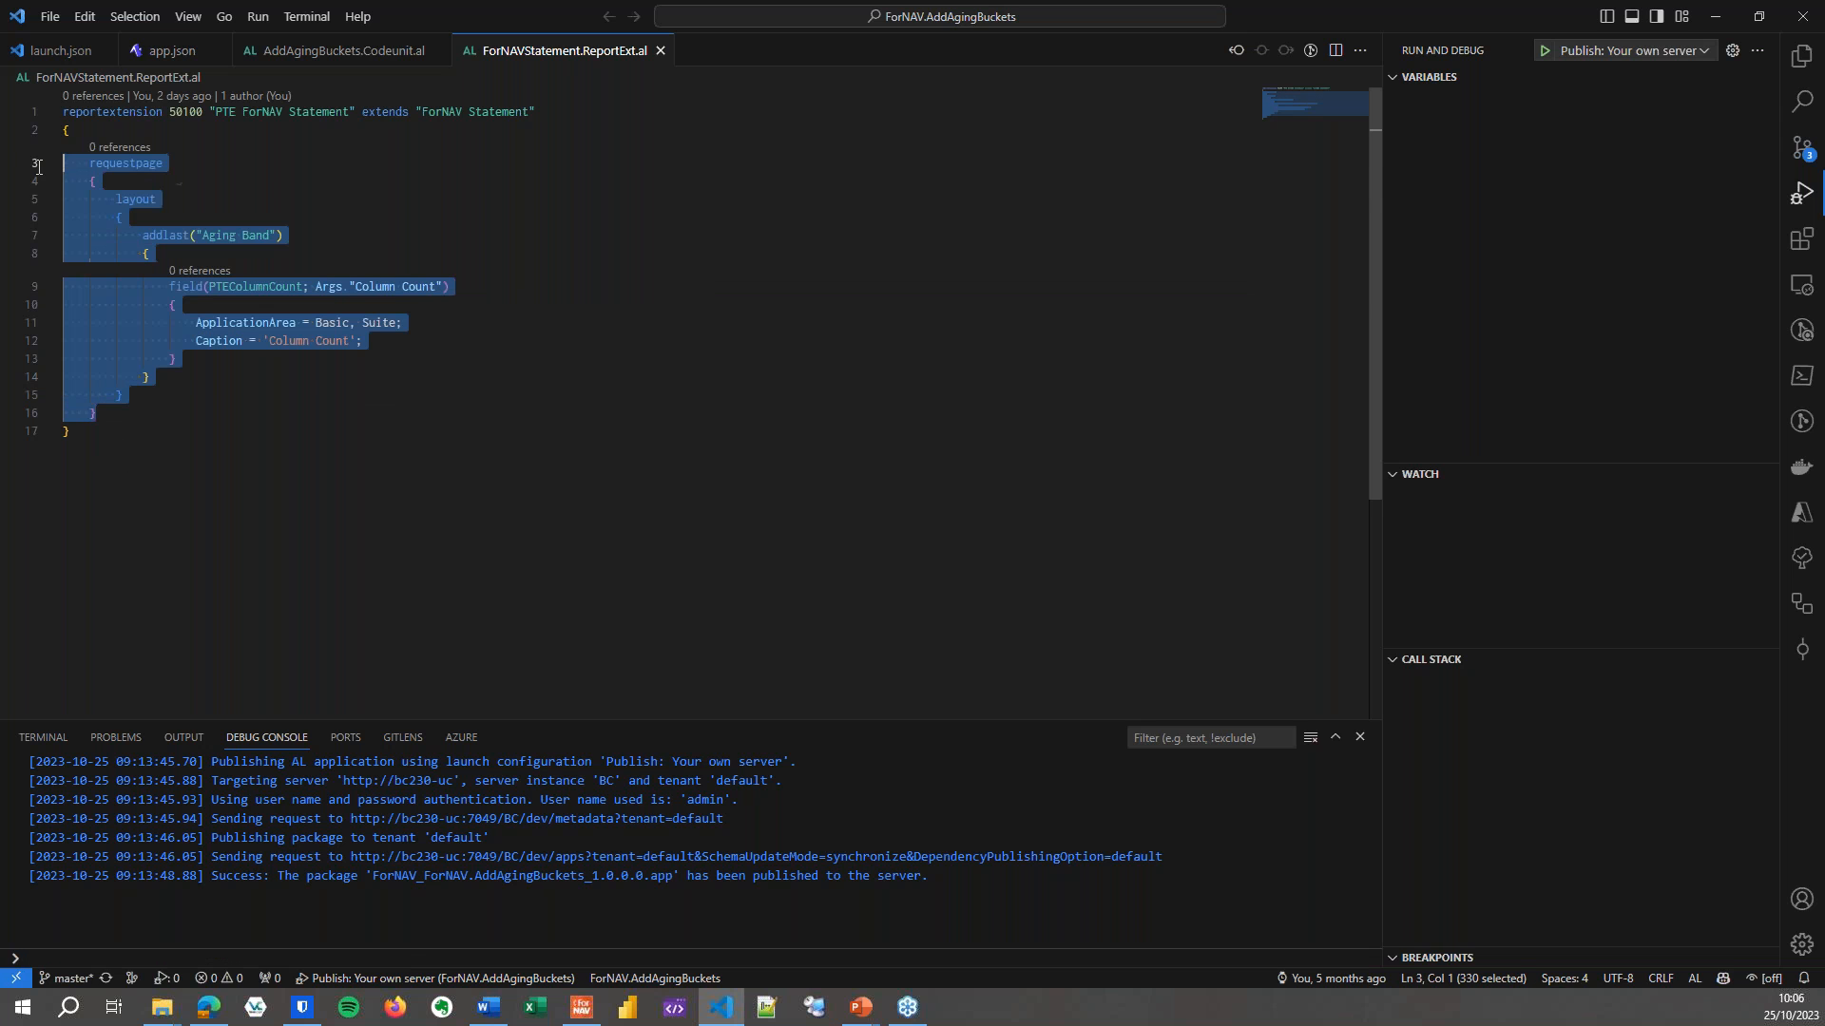
{"action": "left_click", "coordinate": [436, 331]}
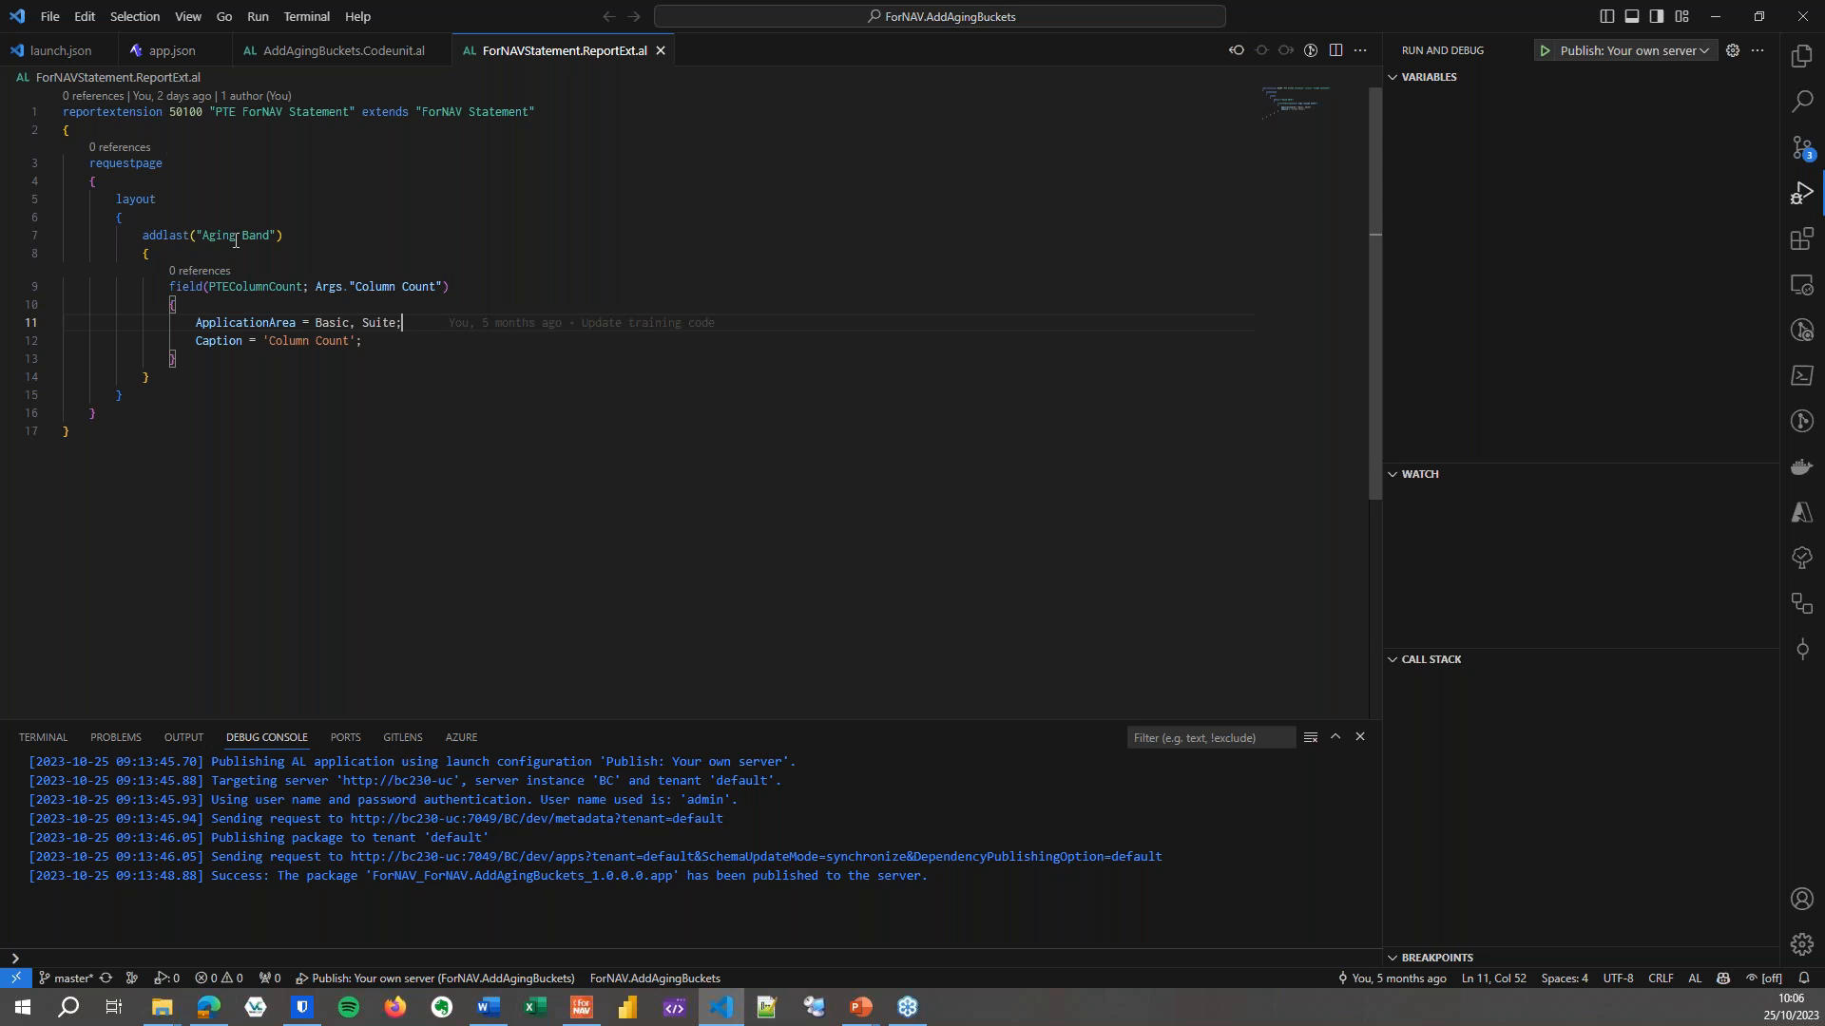
{"action": "left_click_drag", "start_coordinate": [197, 235], "coordinate": [279, 238]}
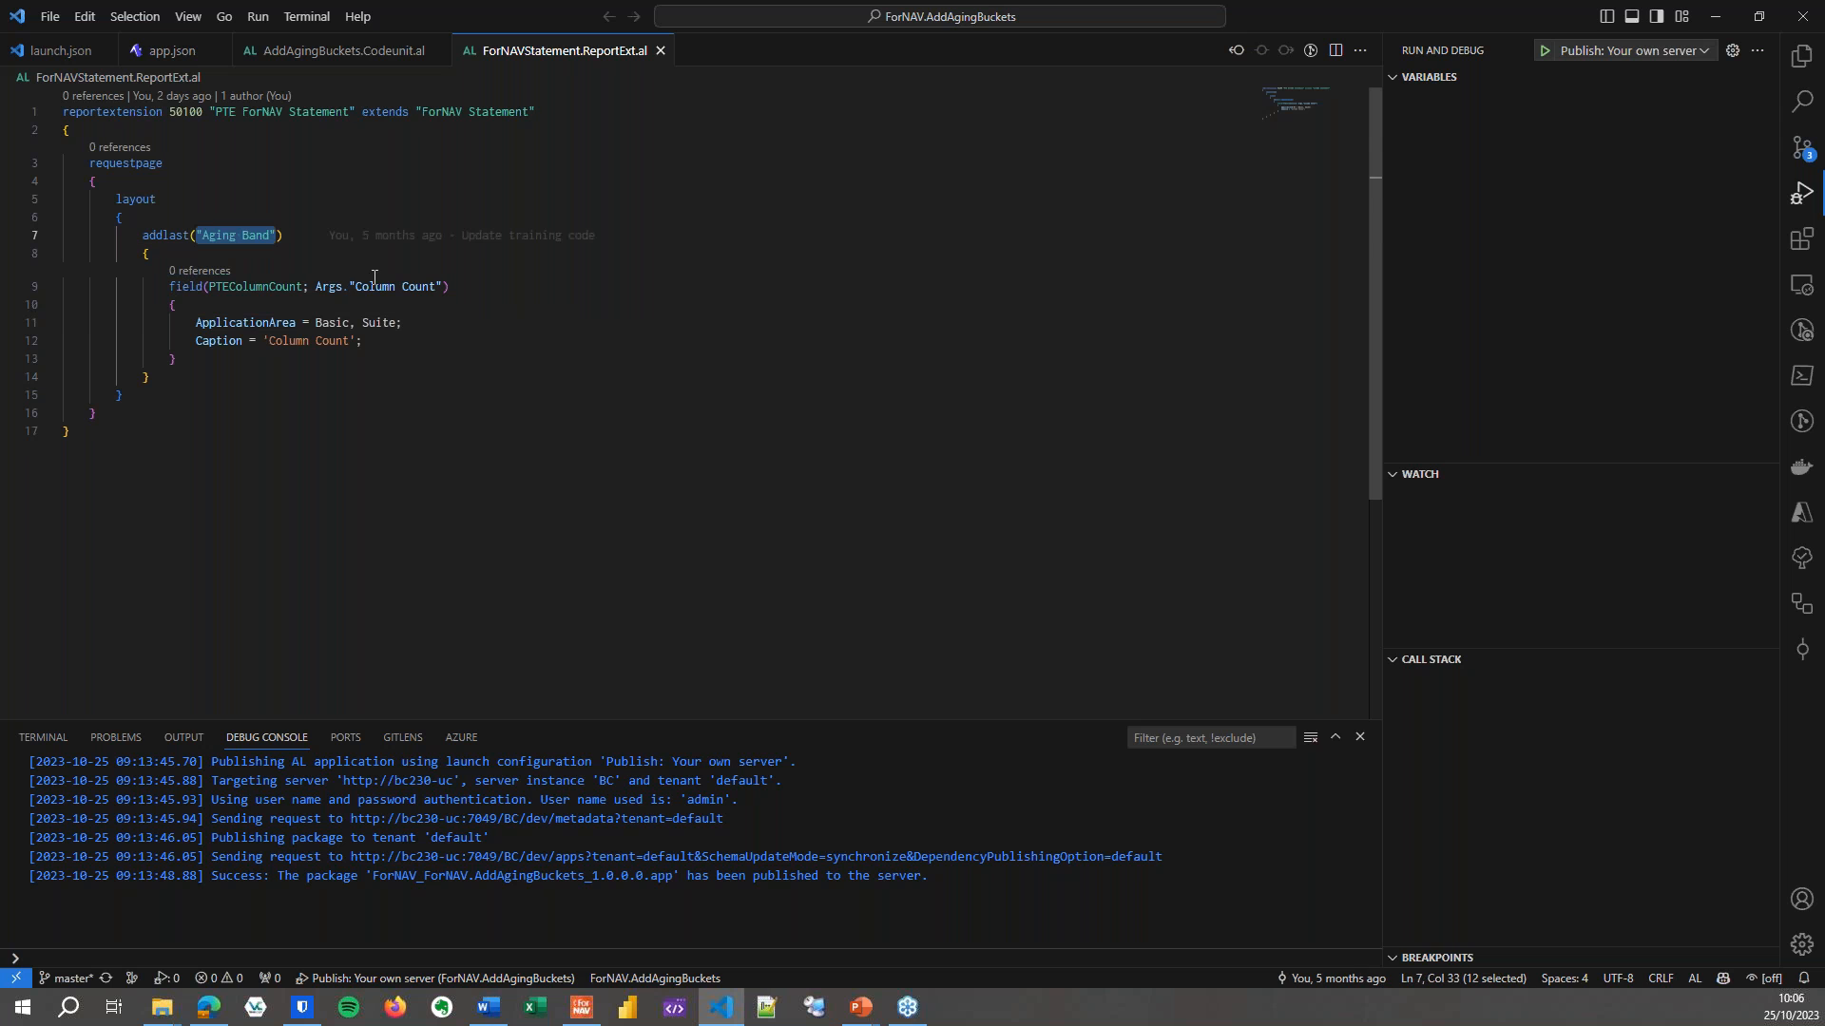
{"action": "left_click", "coordinate": [303, 231]}
Review the PTEColumnCount field, its Args."Column Count" source, and its ApplicationArea and Caption properties.
{"action": "mouse_move", "coordinate": [351, 239]}
{"action": "mouse_move", "coordinate": [244, 324]}
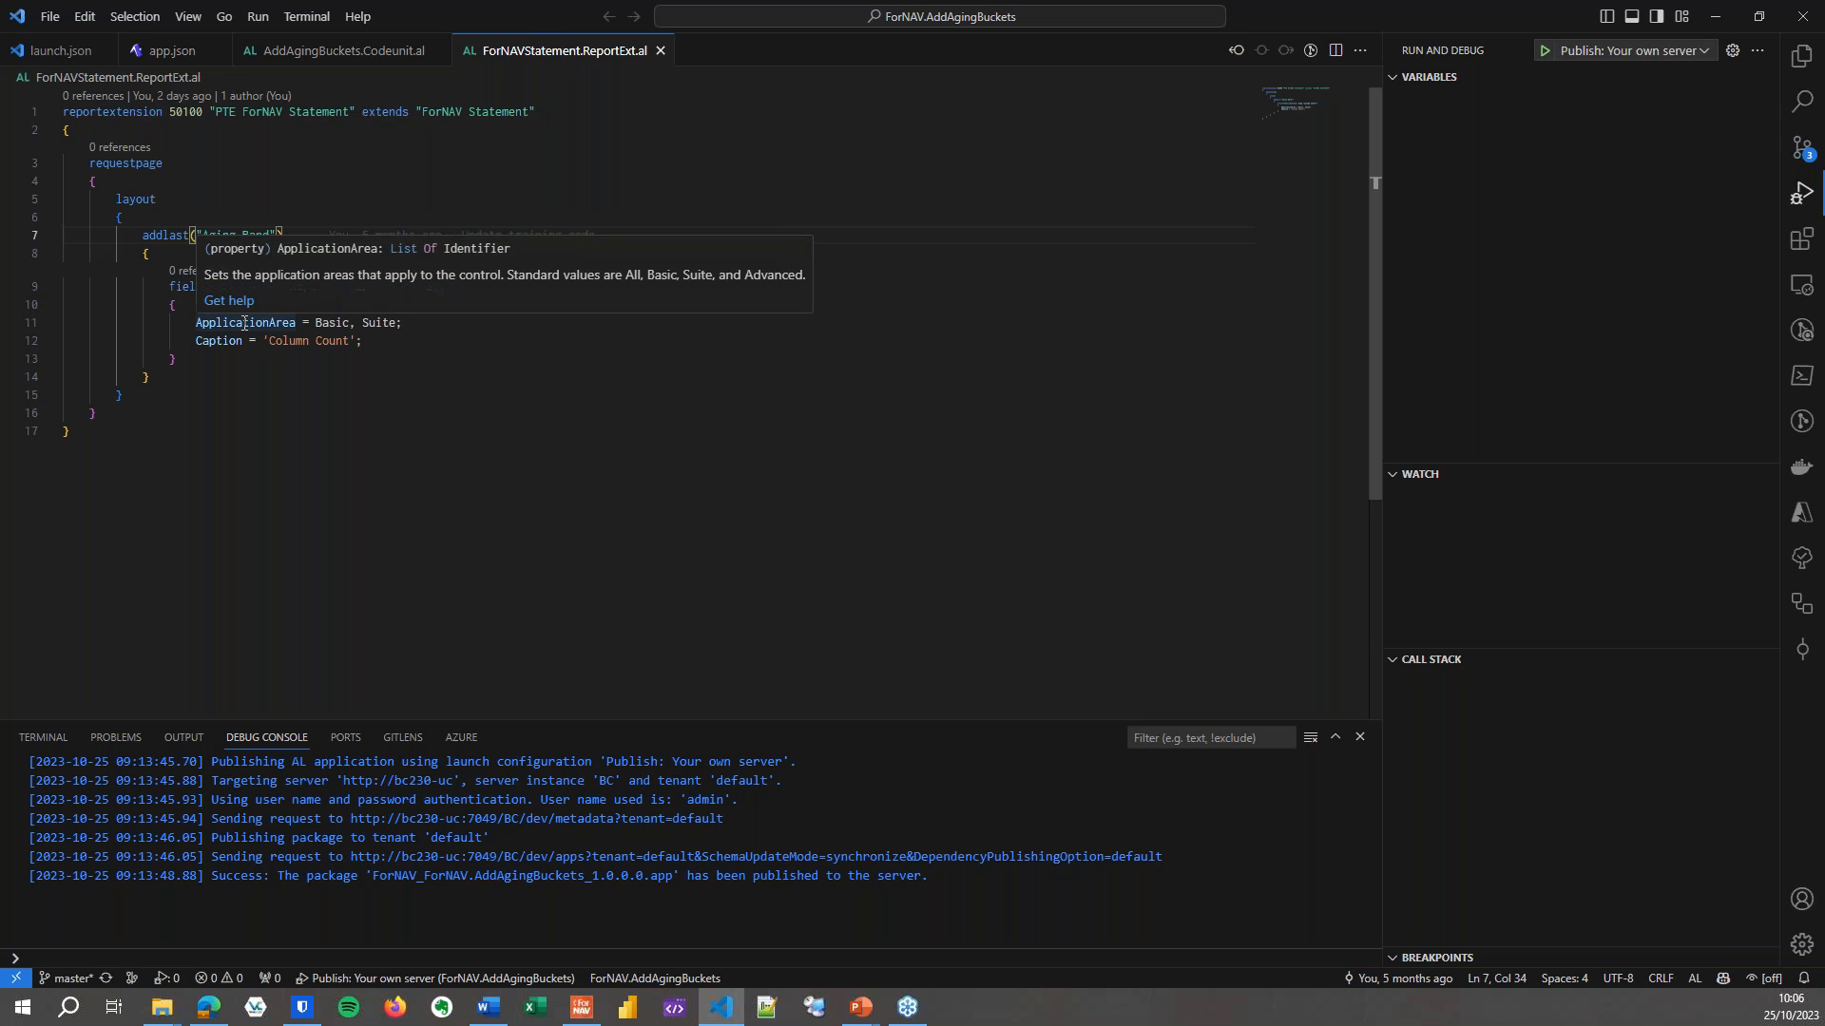
{"action": "left_click", "coordinate": [174, 294]}
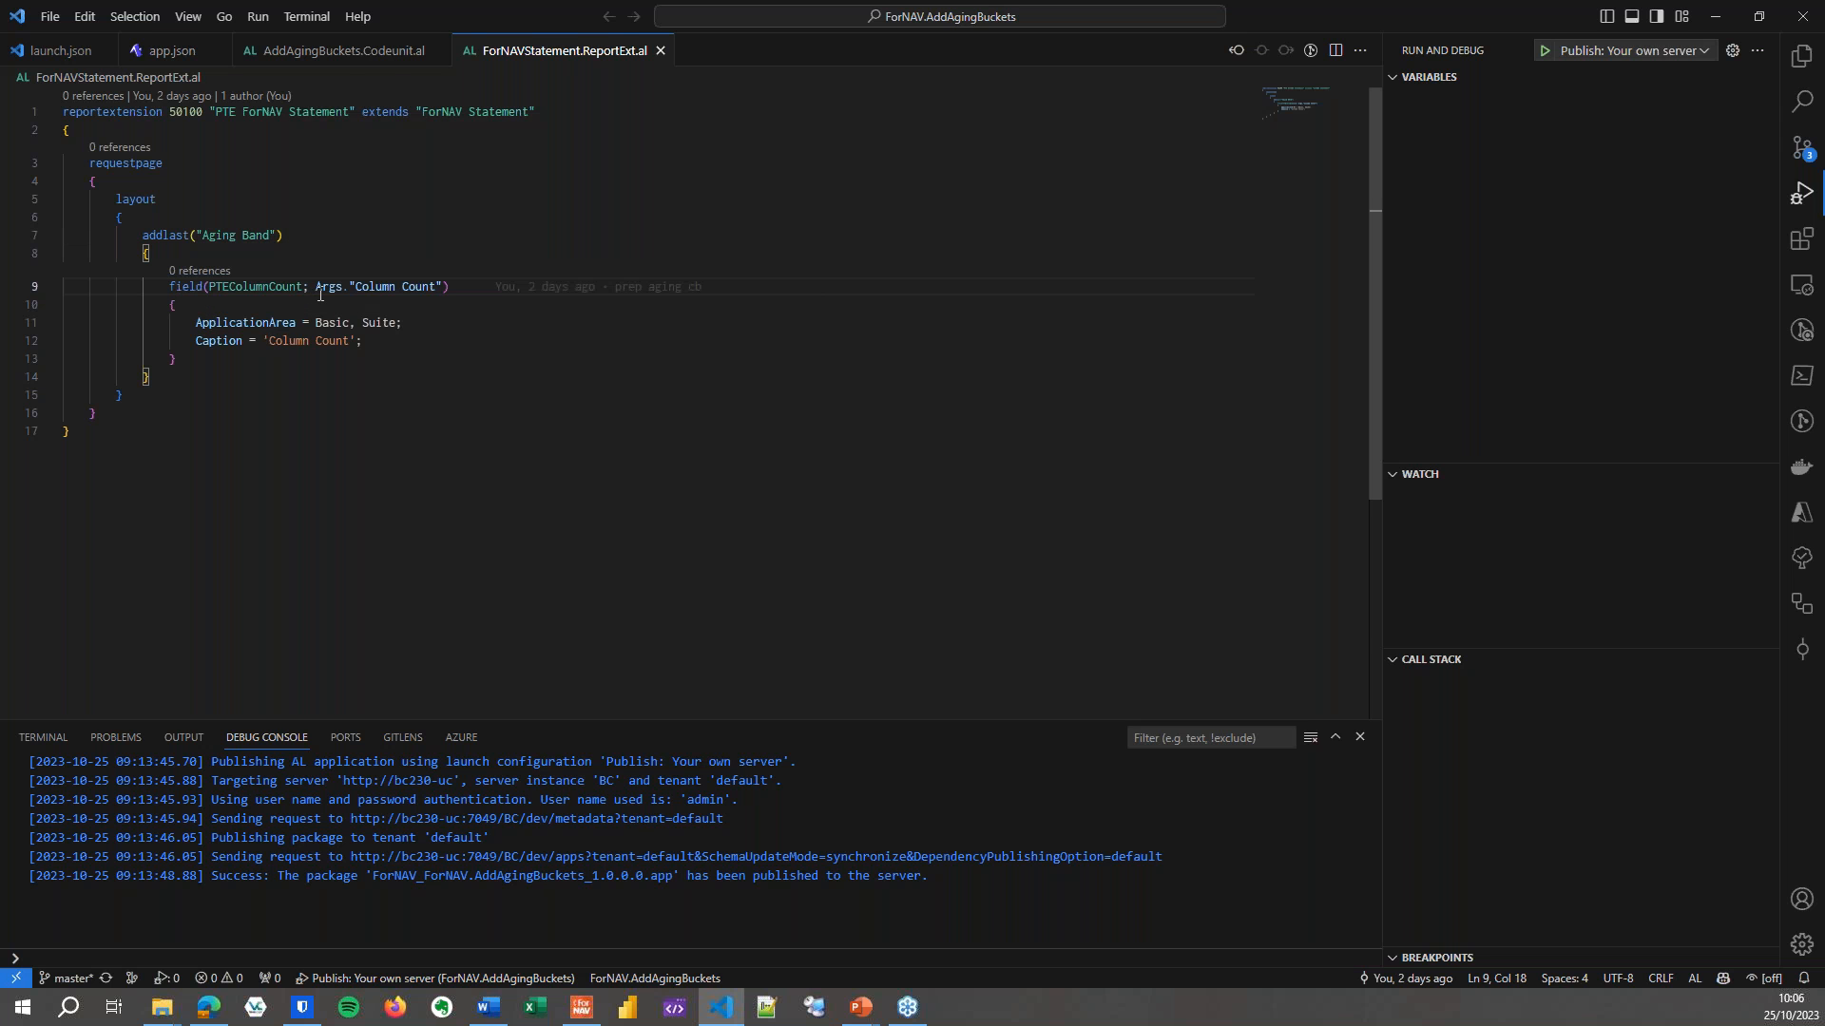
{"action": "left_click_drag", "start_coordinate": [318, 287], "coordinate": [449, 287]}
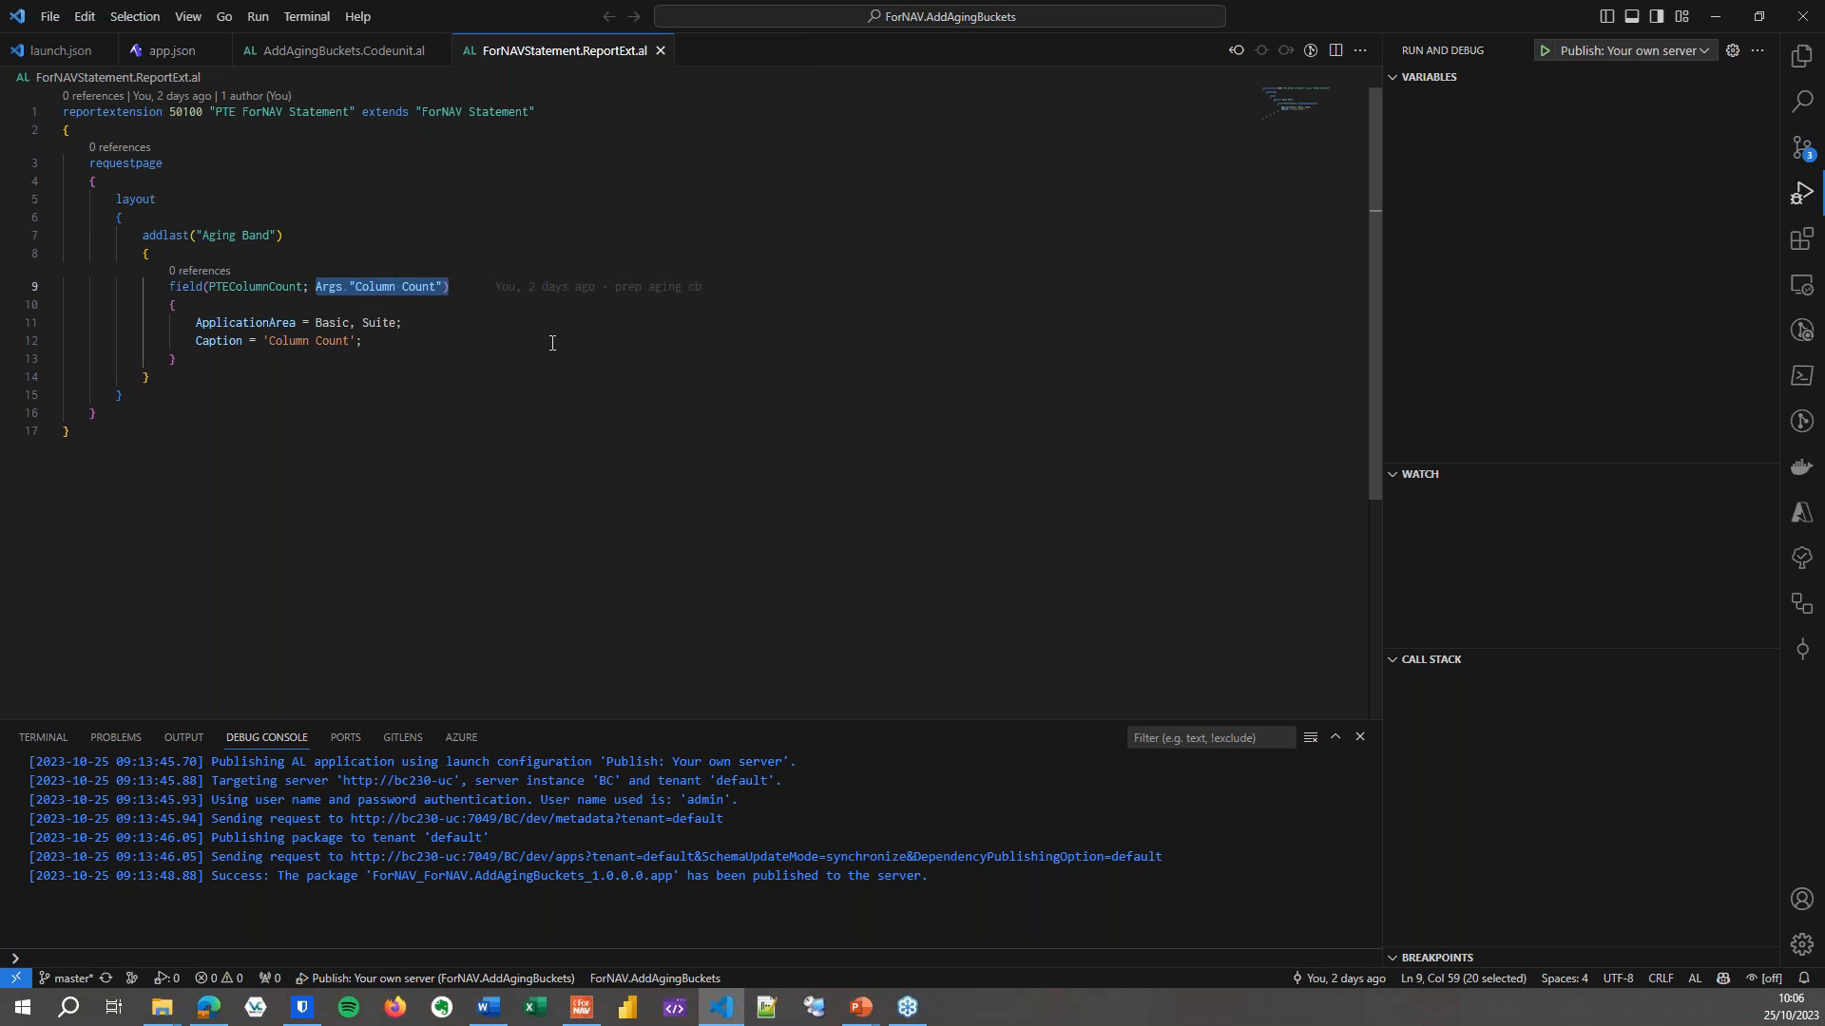
{"action": "left_click", "coordinate": [404, 342]}
{"action": "mouse_move", "coordinate": [466, 342]}
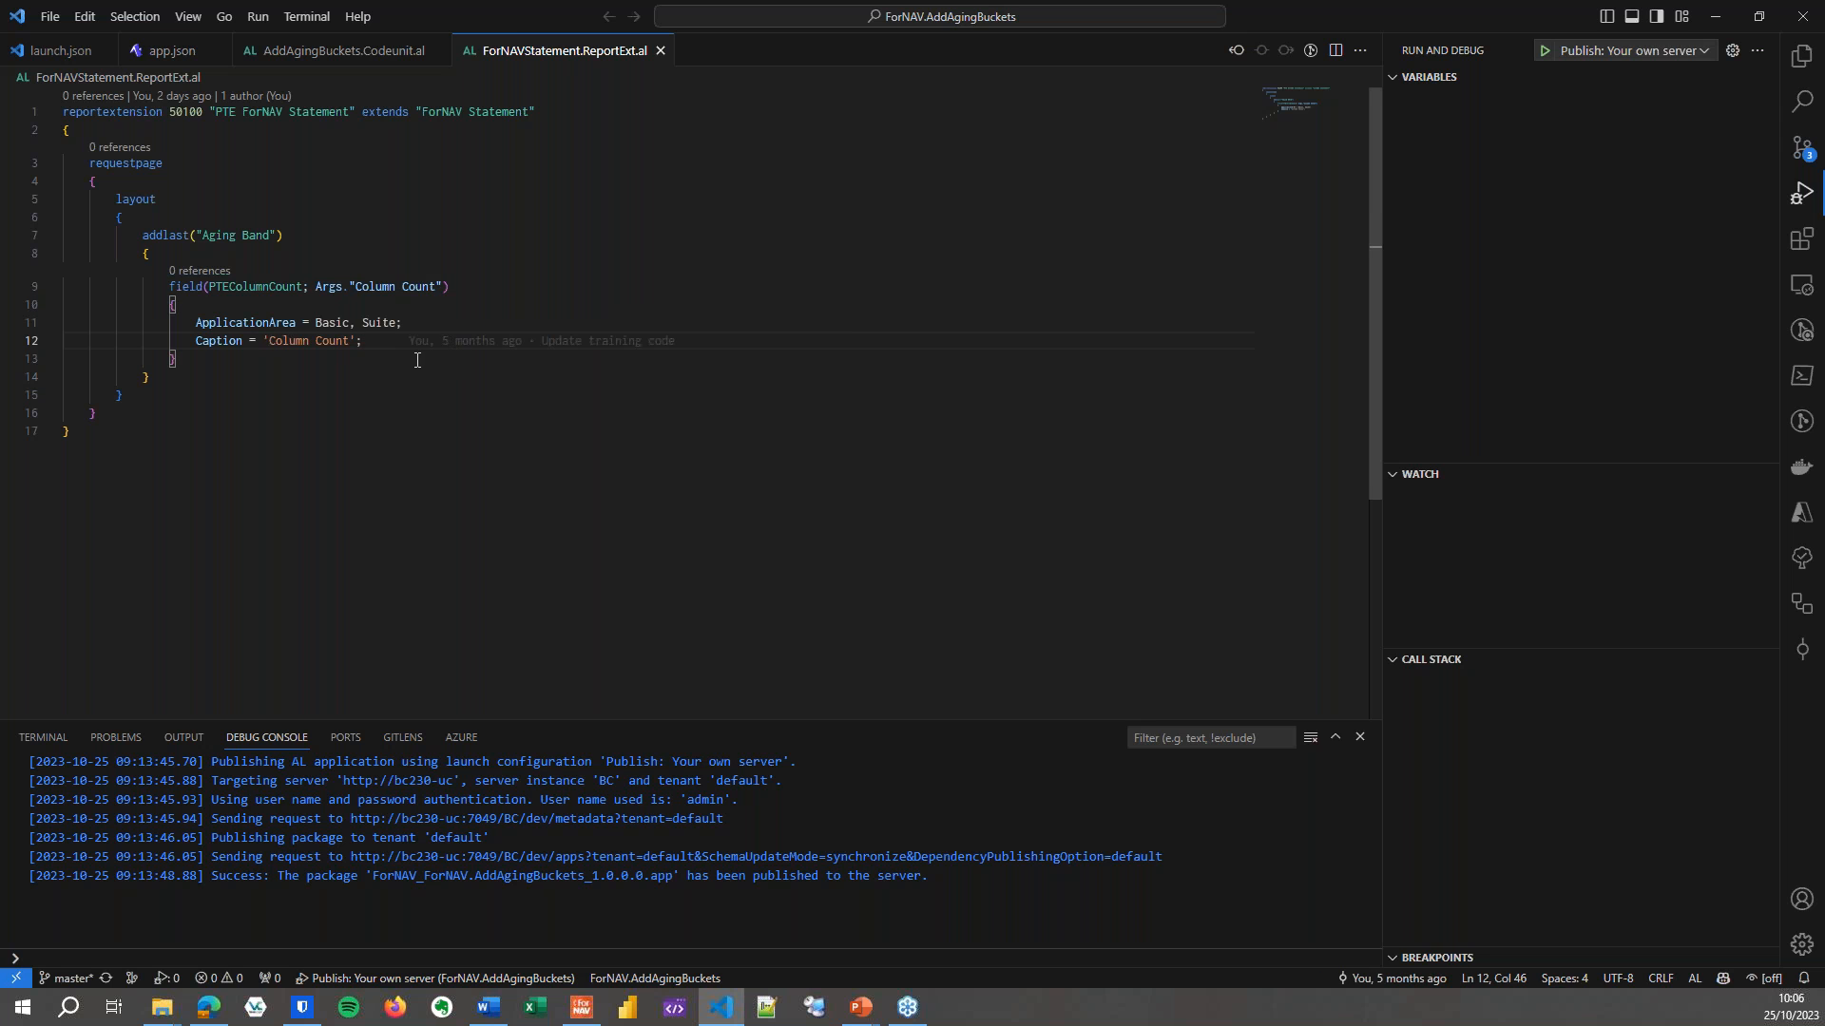
Go to the definition of Args in the ForNAV Statement report and highlight its "ForNAV Statement Arguments" source table.
{"action": "right_click", "coordinate": [335, 290]}
{"action": "left_click", "coordinate": [363, 308]}
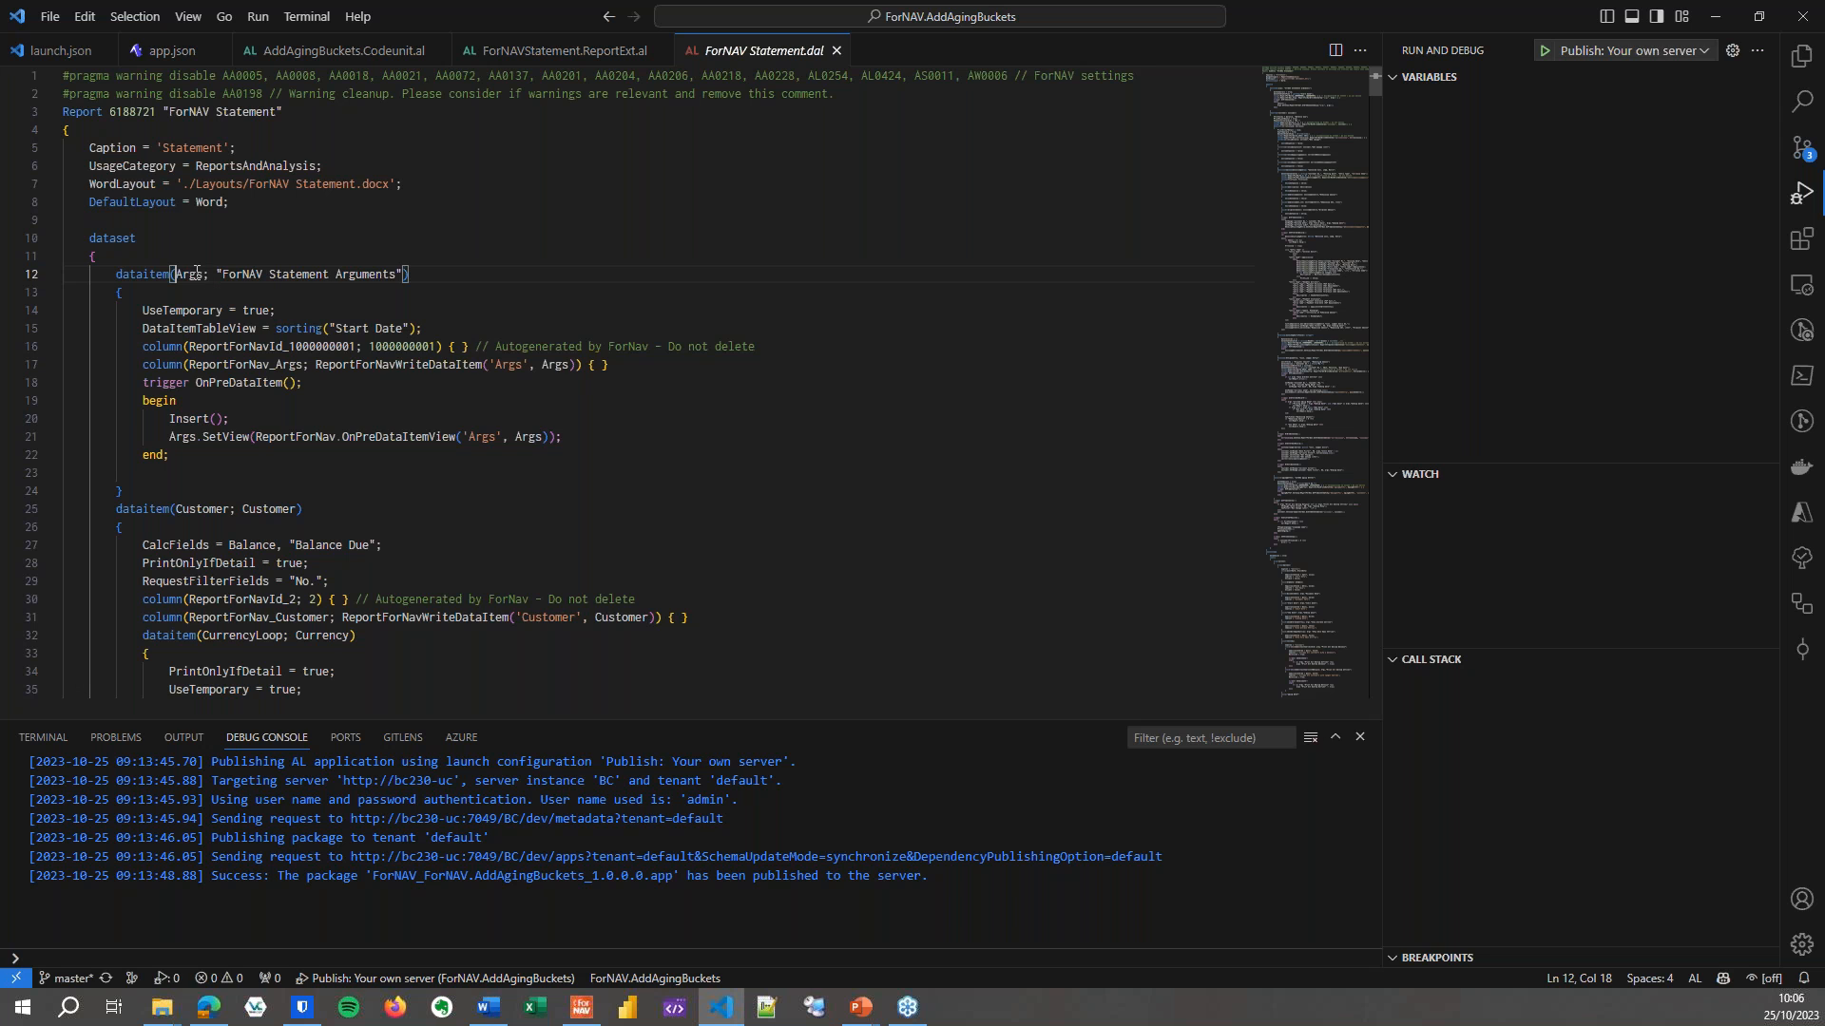
{"action": "left_click_drag", "start_coordinate": [216, 273], "coordinate": [402, 273]}
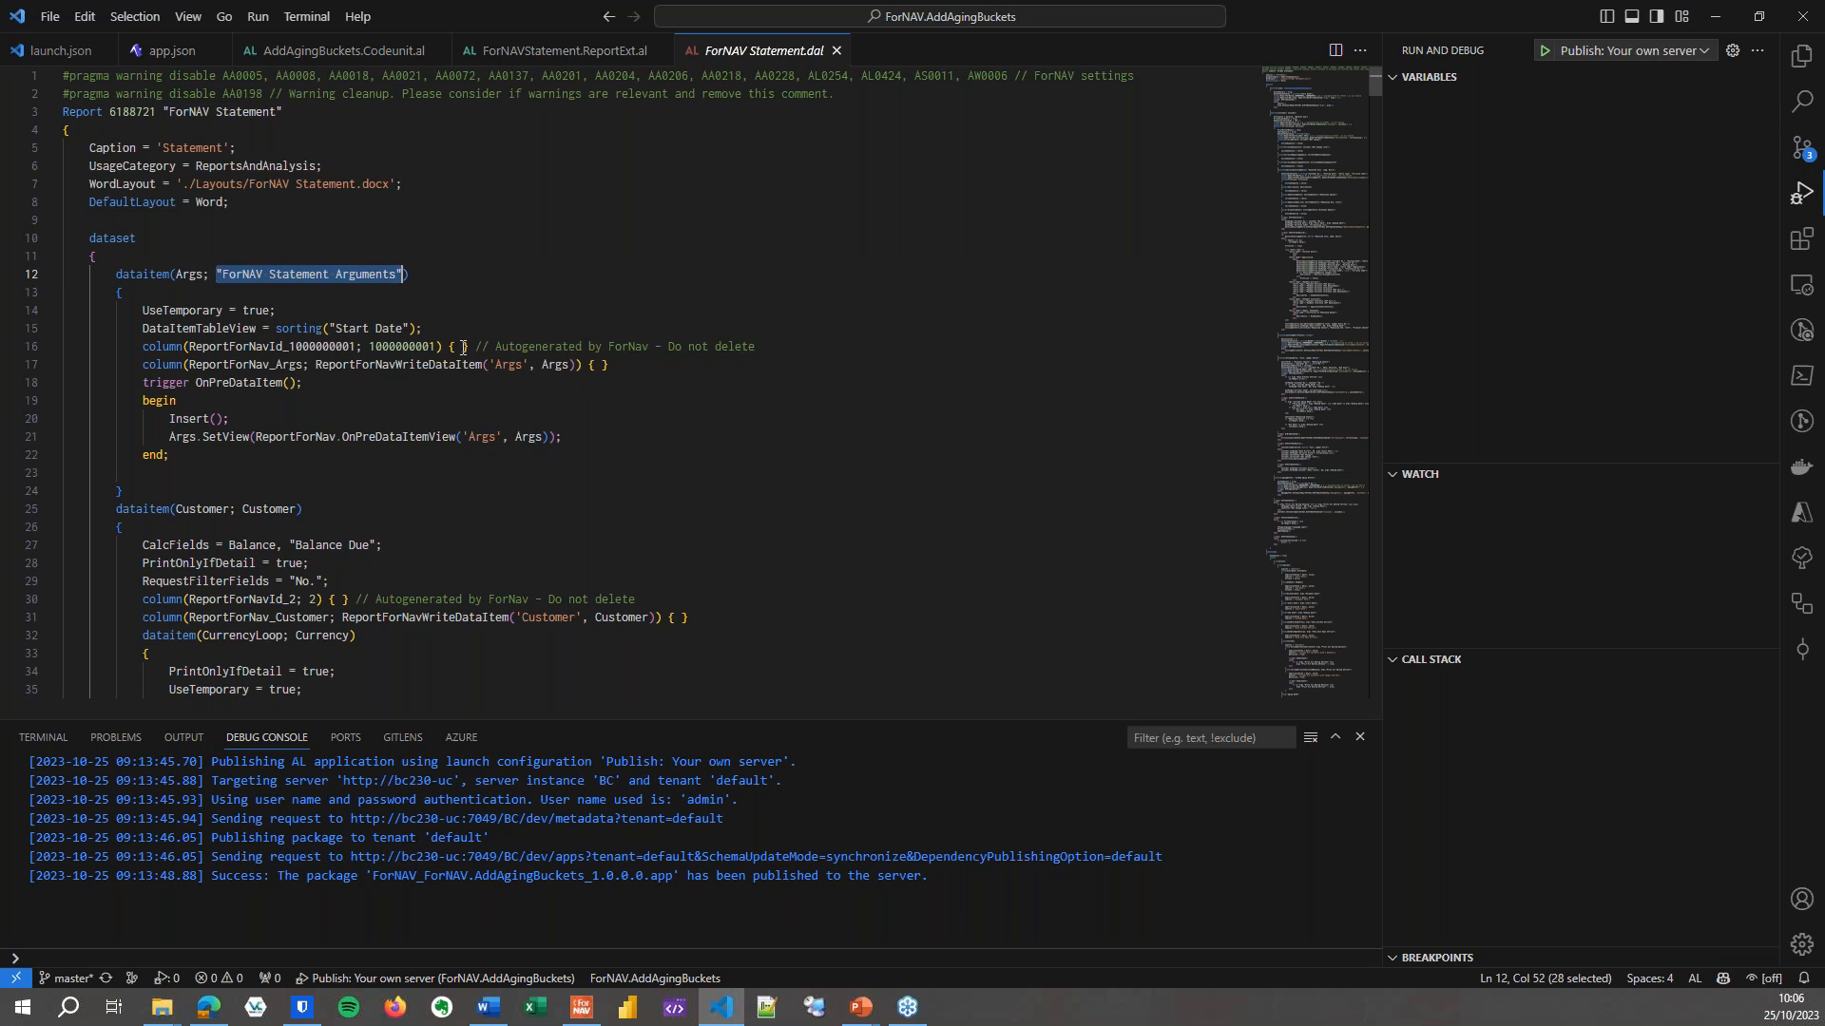
{"action": "key", "text": "End"}
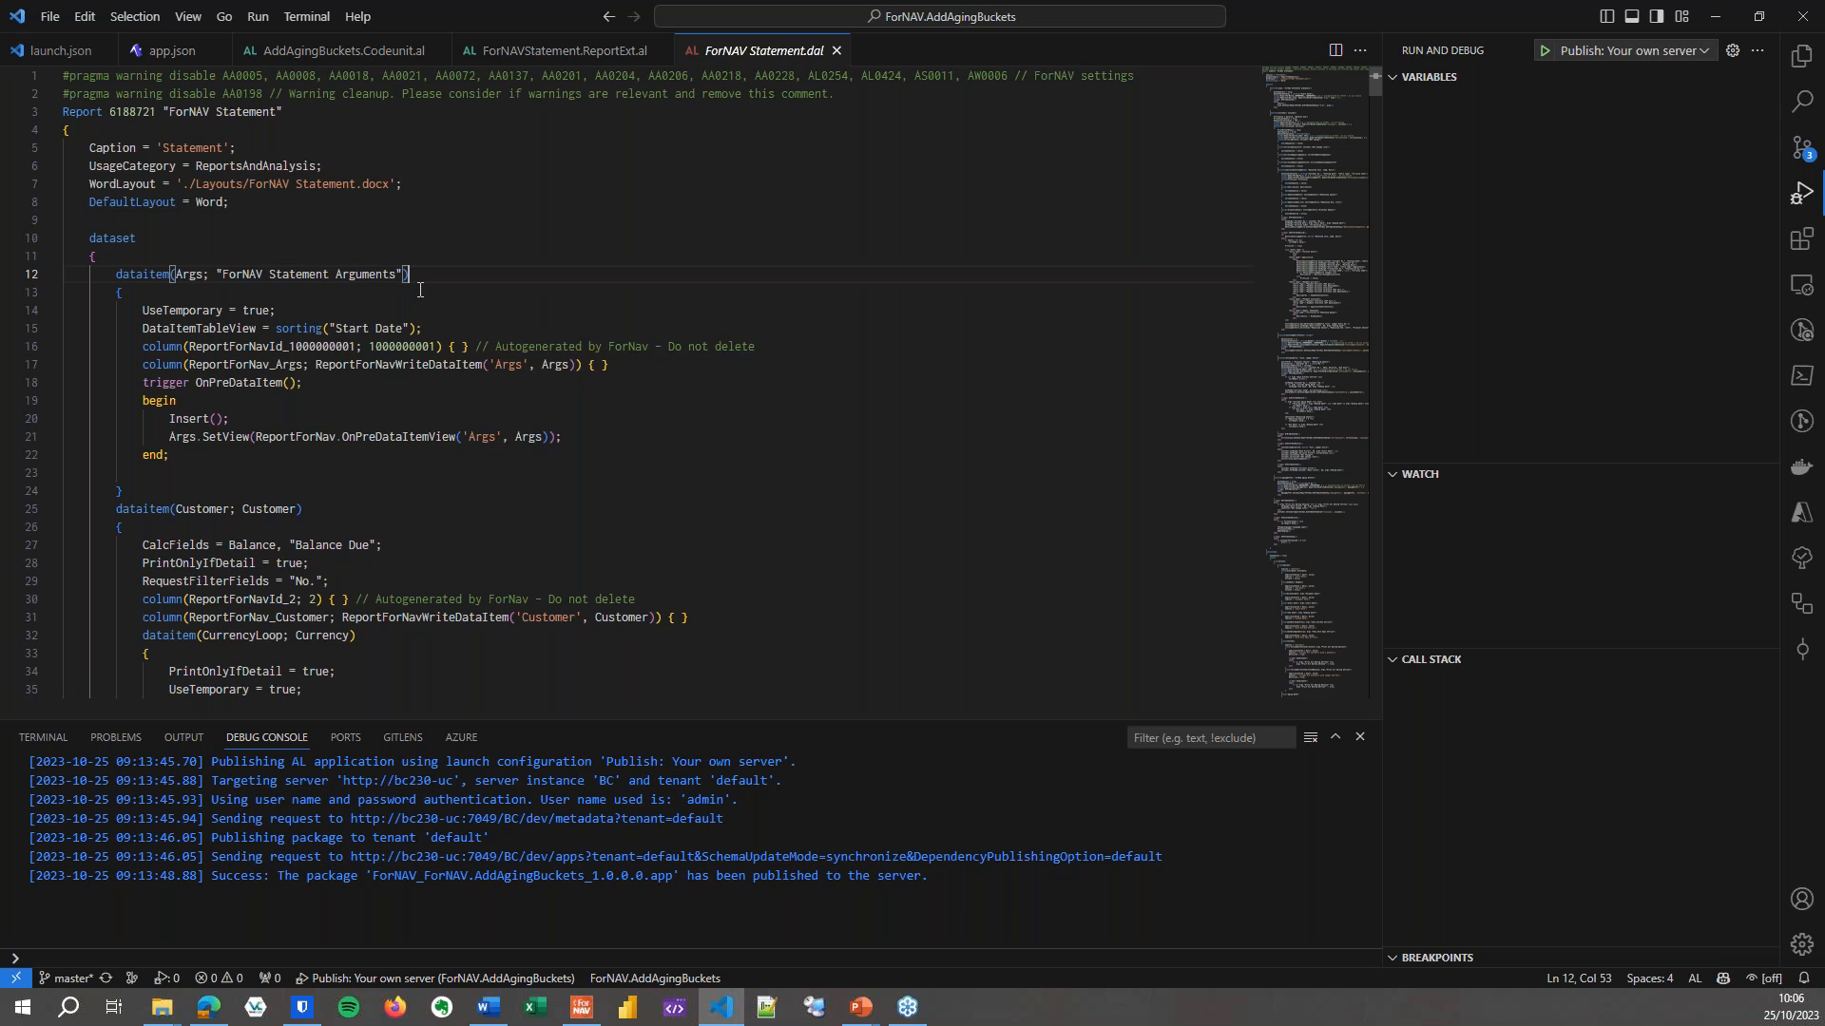
Open the definition of the "ForNAV Statement Arguments" table and look through its fields.
{"action": "right_click", "coordinate": [315, 274]}
{"action": "left_click", "coordinate": [371, 296]}
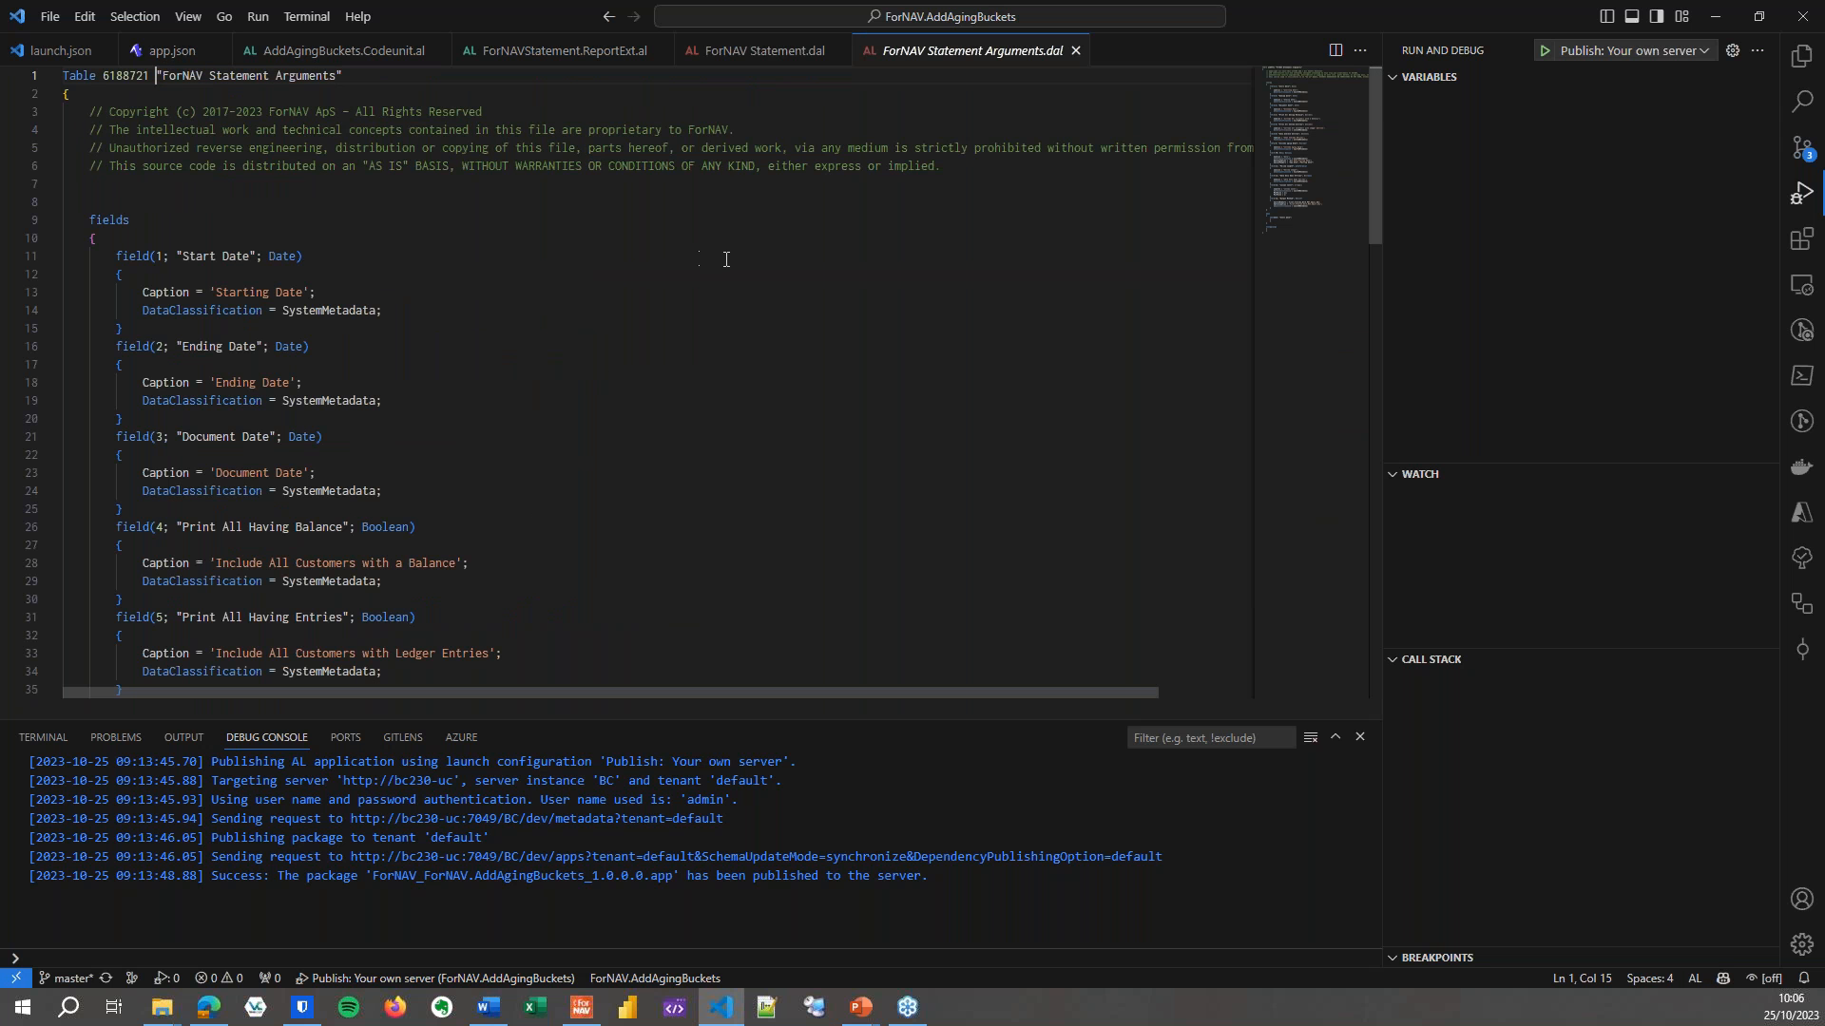
{"action": "scroll", "coordinate": [713, 267], "scroll_direction": "down", "scroll_amount": 10}
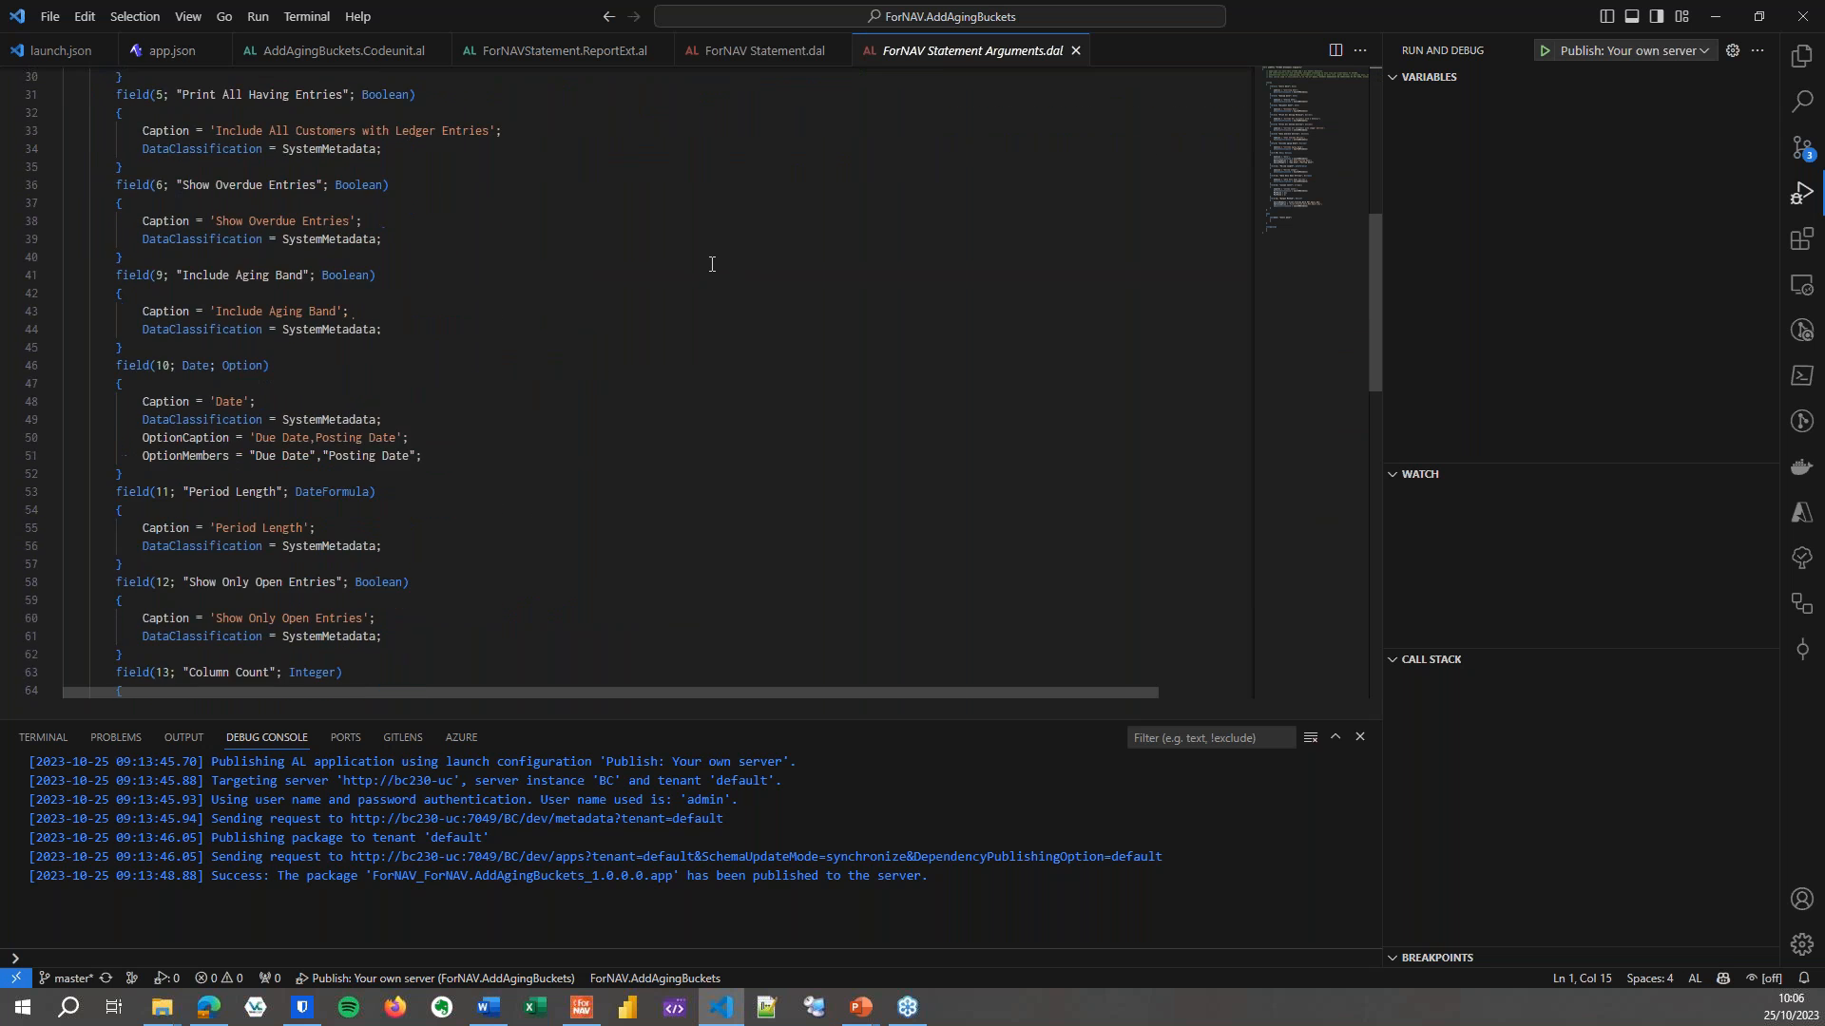
{"action": "scroll", "coordinate": [711, 263], "scroll_direction": "up", "scroll_amount": 5}
{"action": "scroll", "coordinate": [711, 264], "scroll_direction": "up", "scroll_amount": 5}
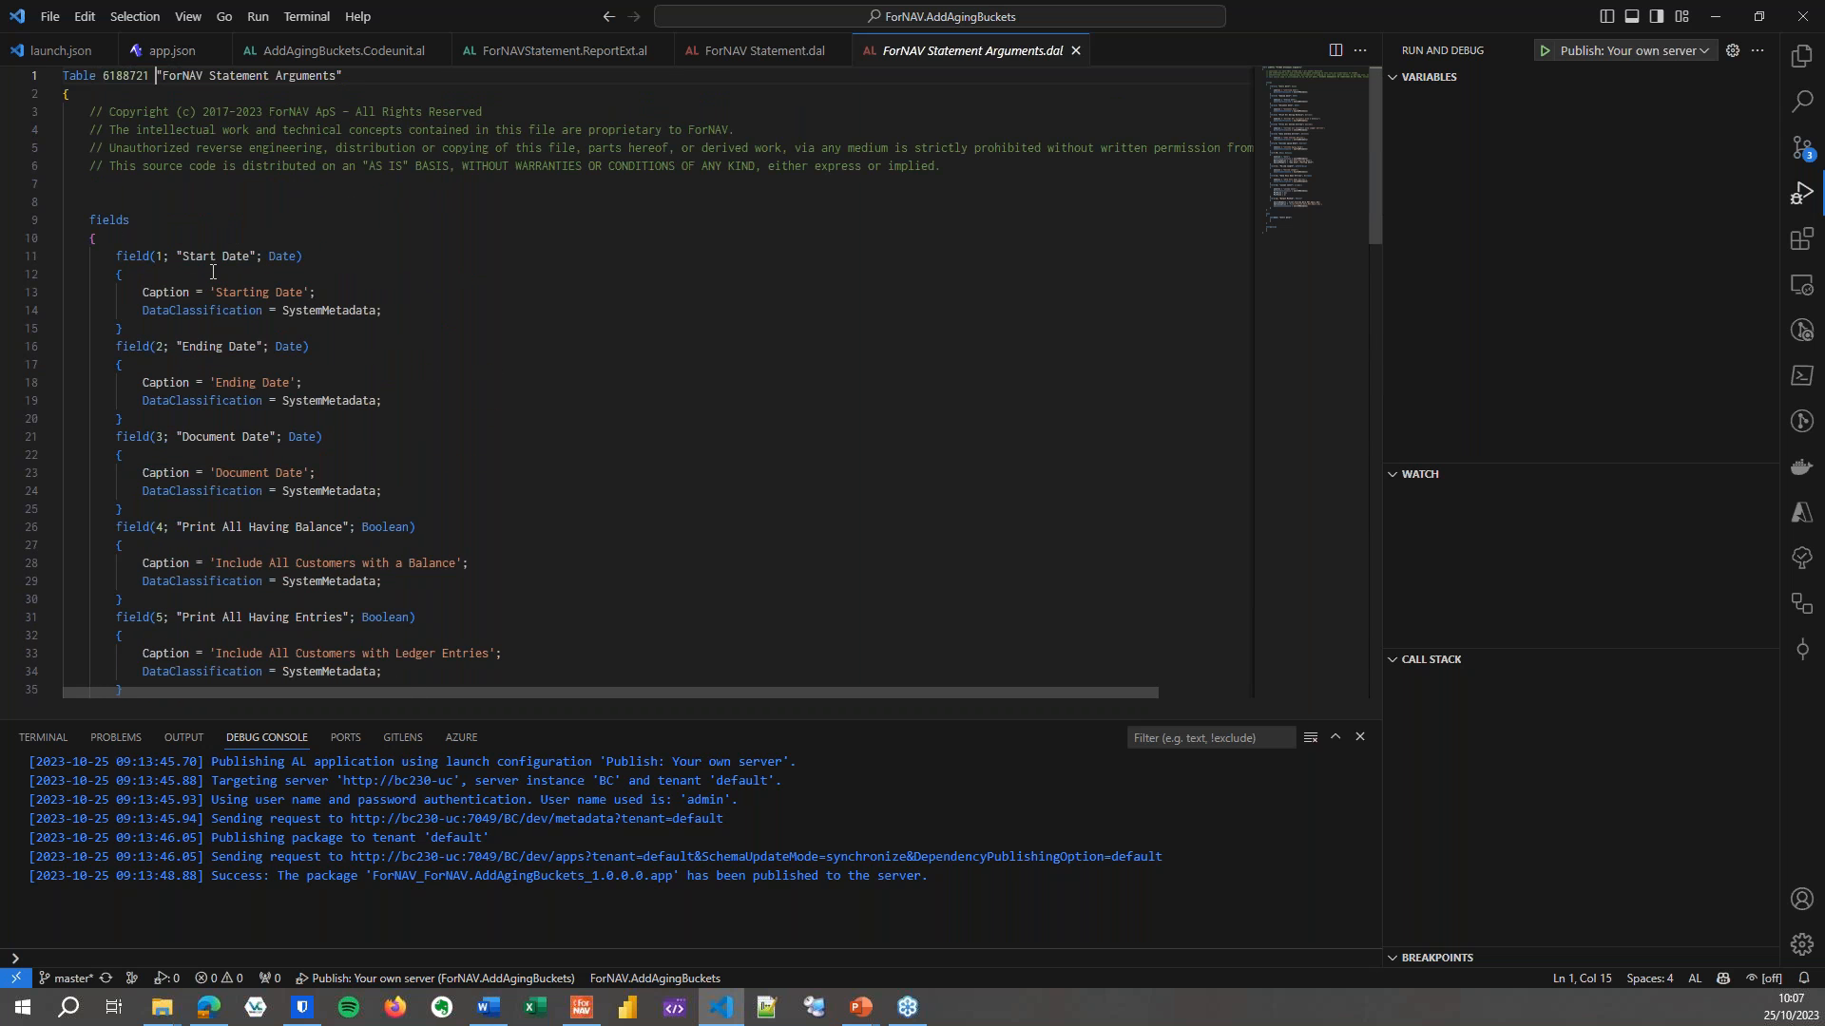
Review the arguments table's fields from "Start Date", "Ending Date" and "Document Date" down to "Column Count".
{"action": "left_click_drag", "start_coordinate": [175, 257], "coordinate": [277, 257]}
{"action": "left_click_drag", "start_coordinate": [170, 346], "coordinate": [265, 346]}
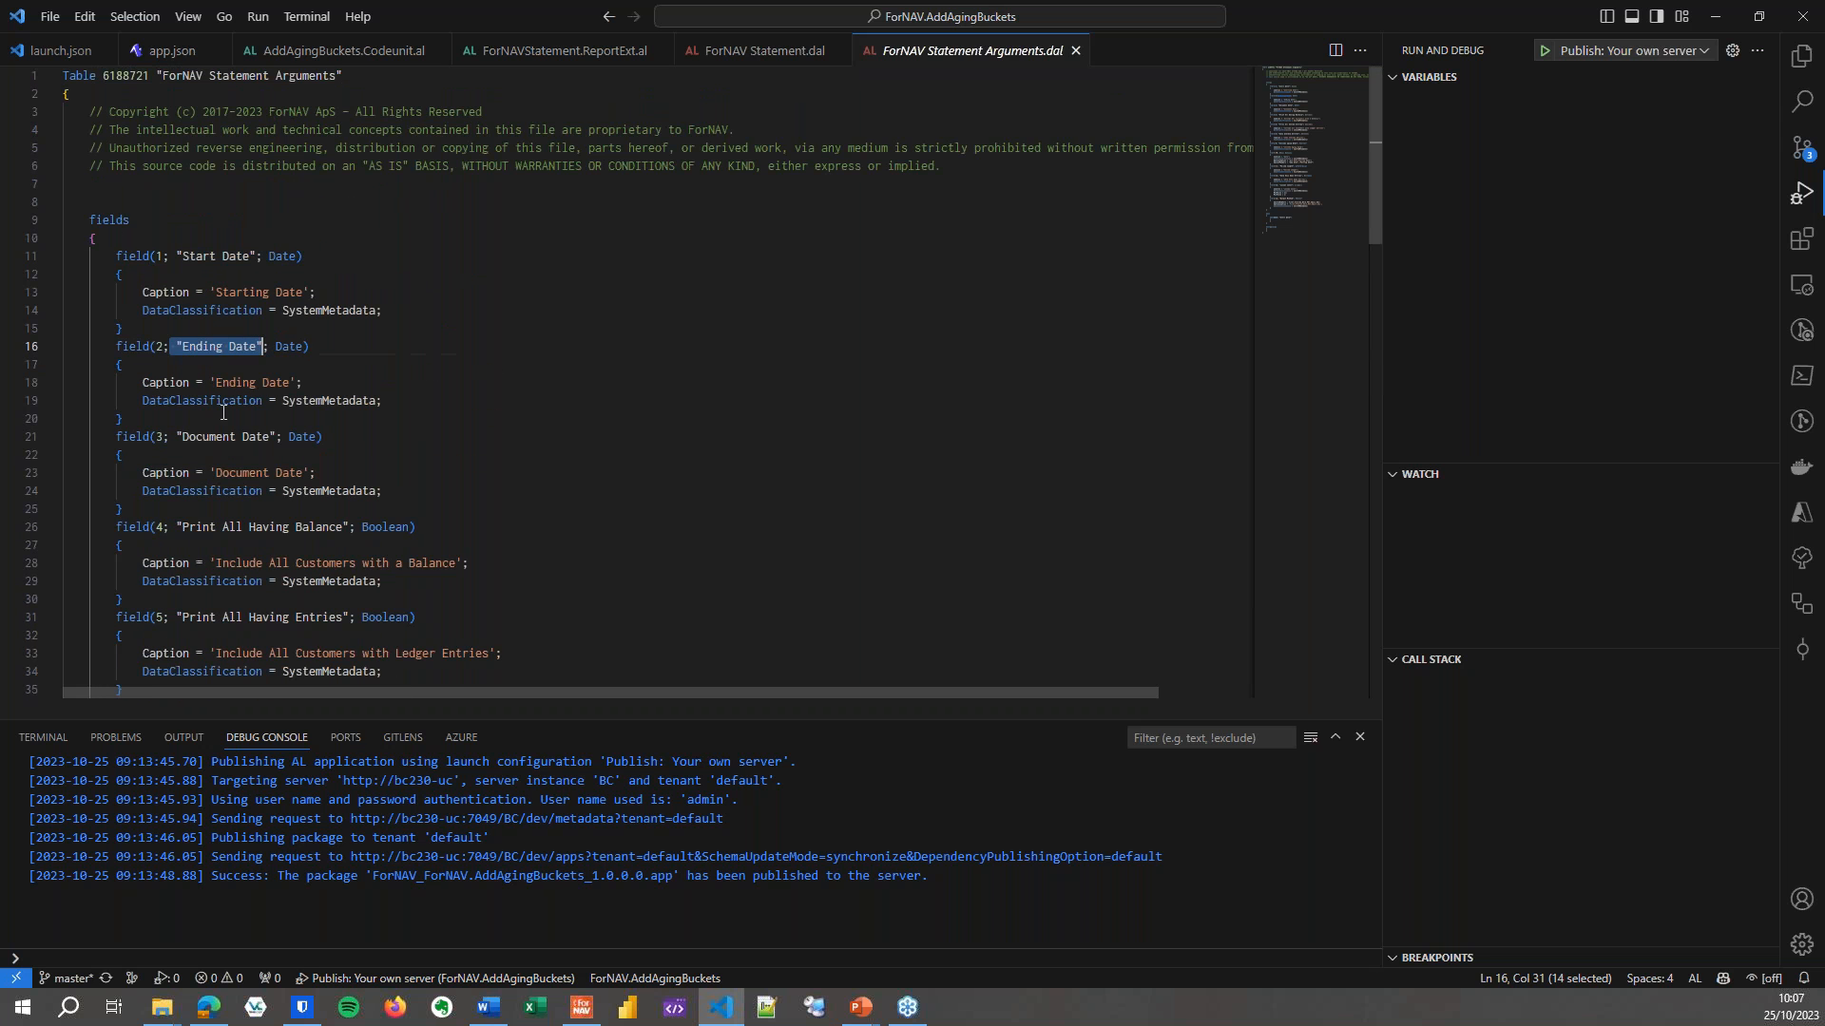
{"action": "left_click_drag", "start_coordinate": [182, 437], "coordinate": [277, 437]}
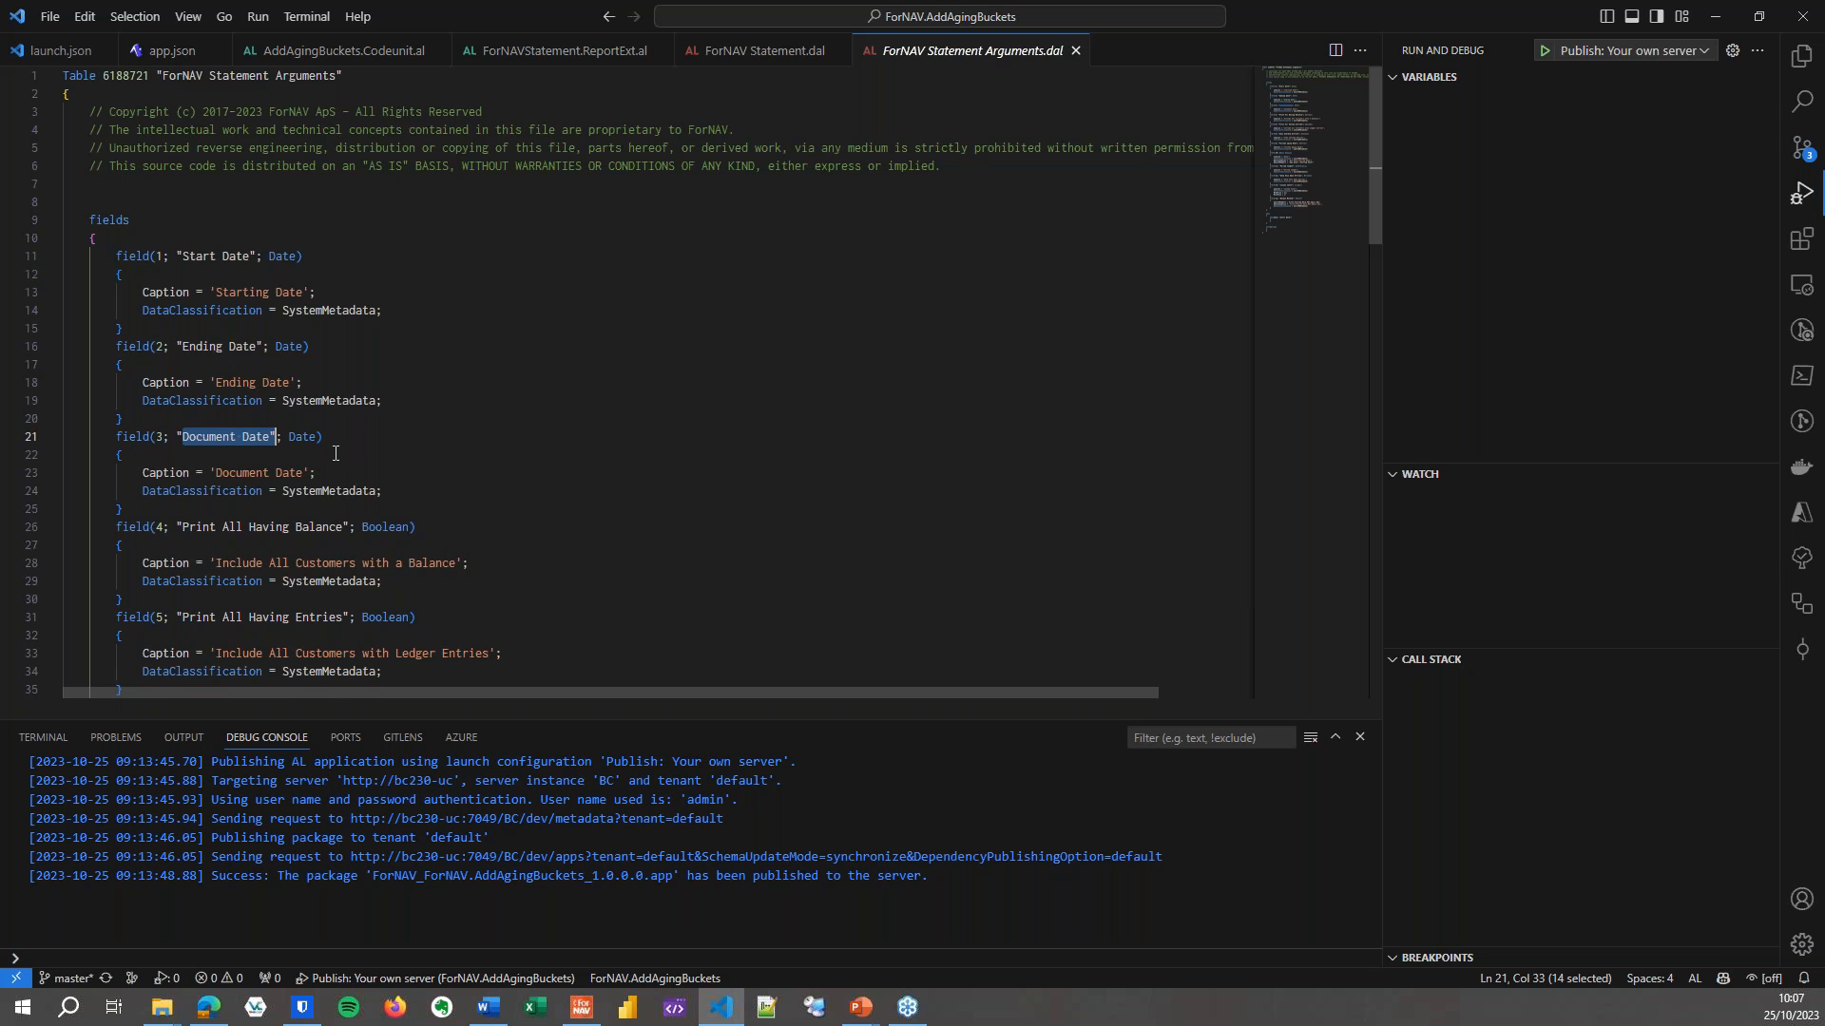
{"action": "scroll", "coordinate": [392, 436], "scroll_direction": "down", "scroll_amount": 9}
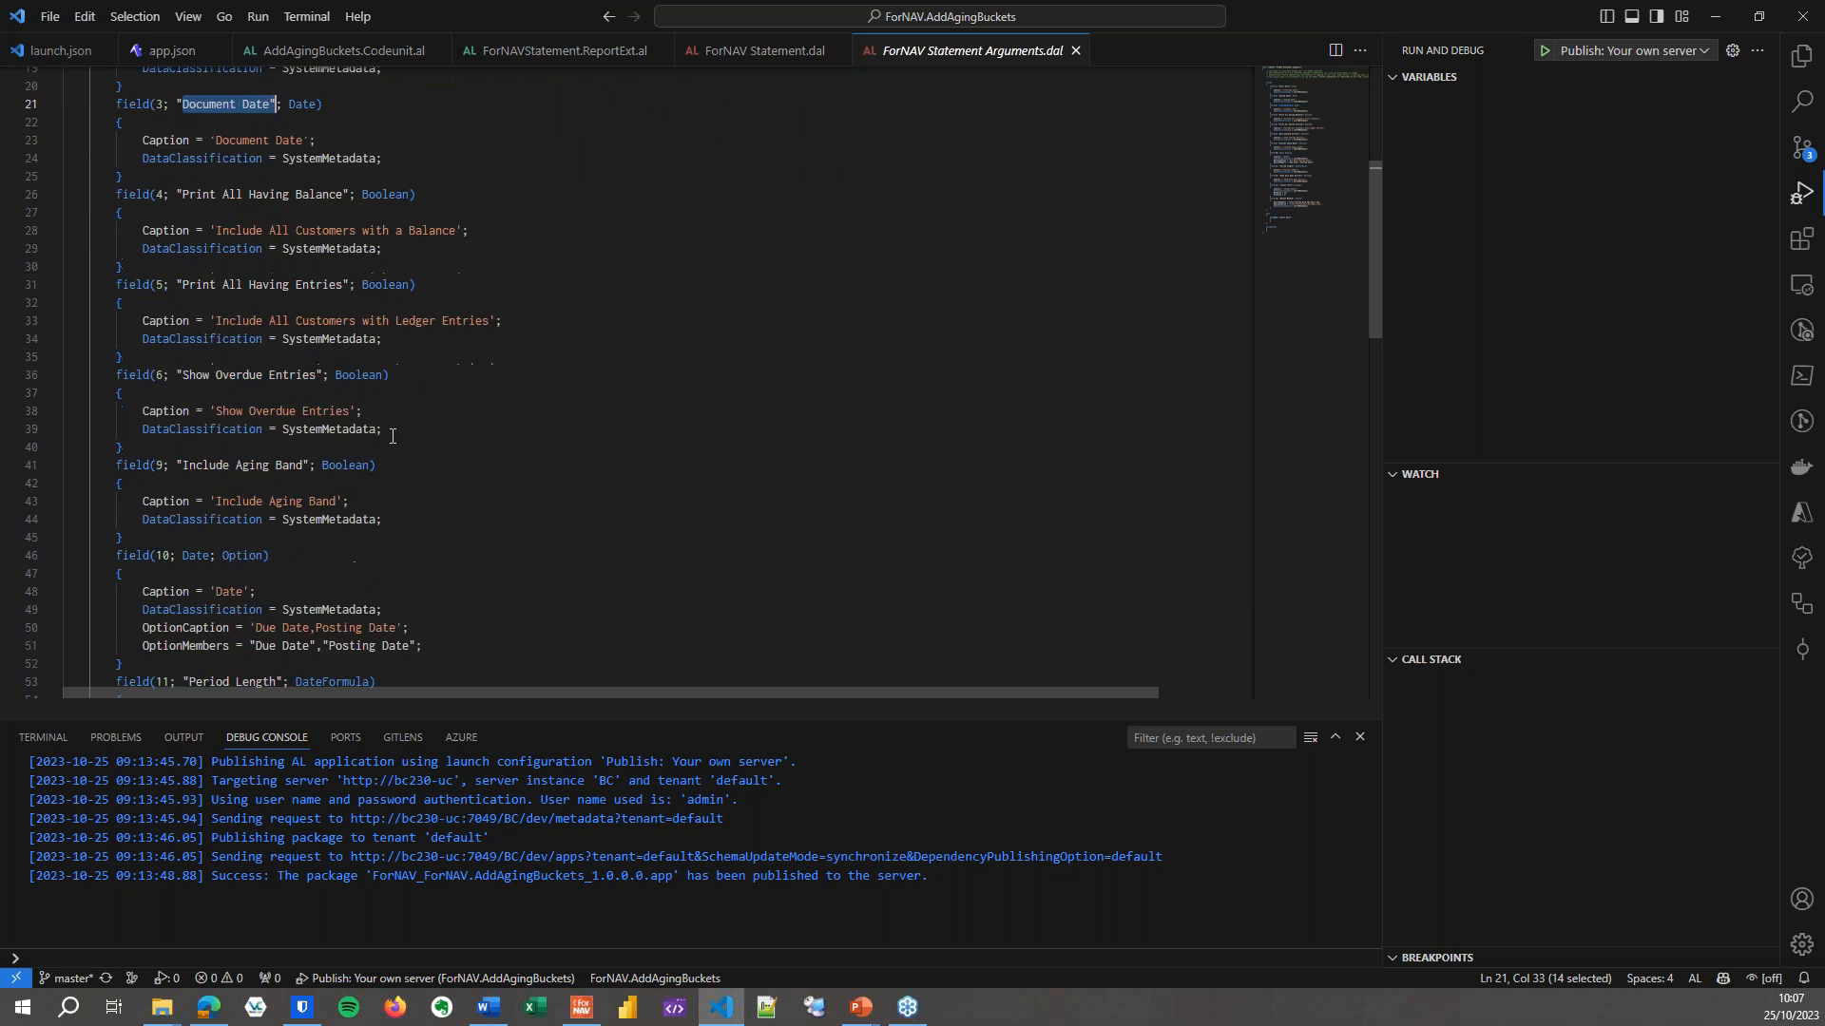
{"action": "scroll", "coordinate": [392, 436], "scroll_direction": "down", "scroll_amount": 4}
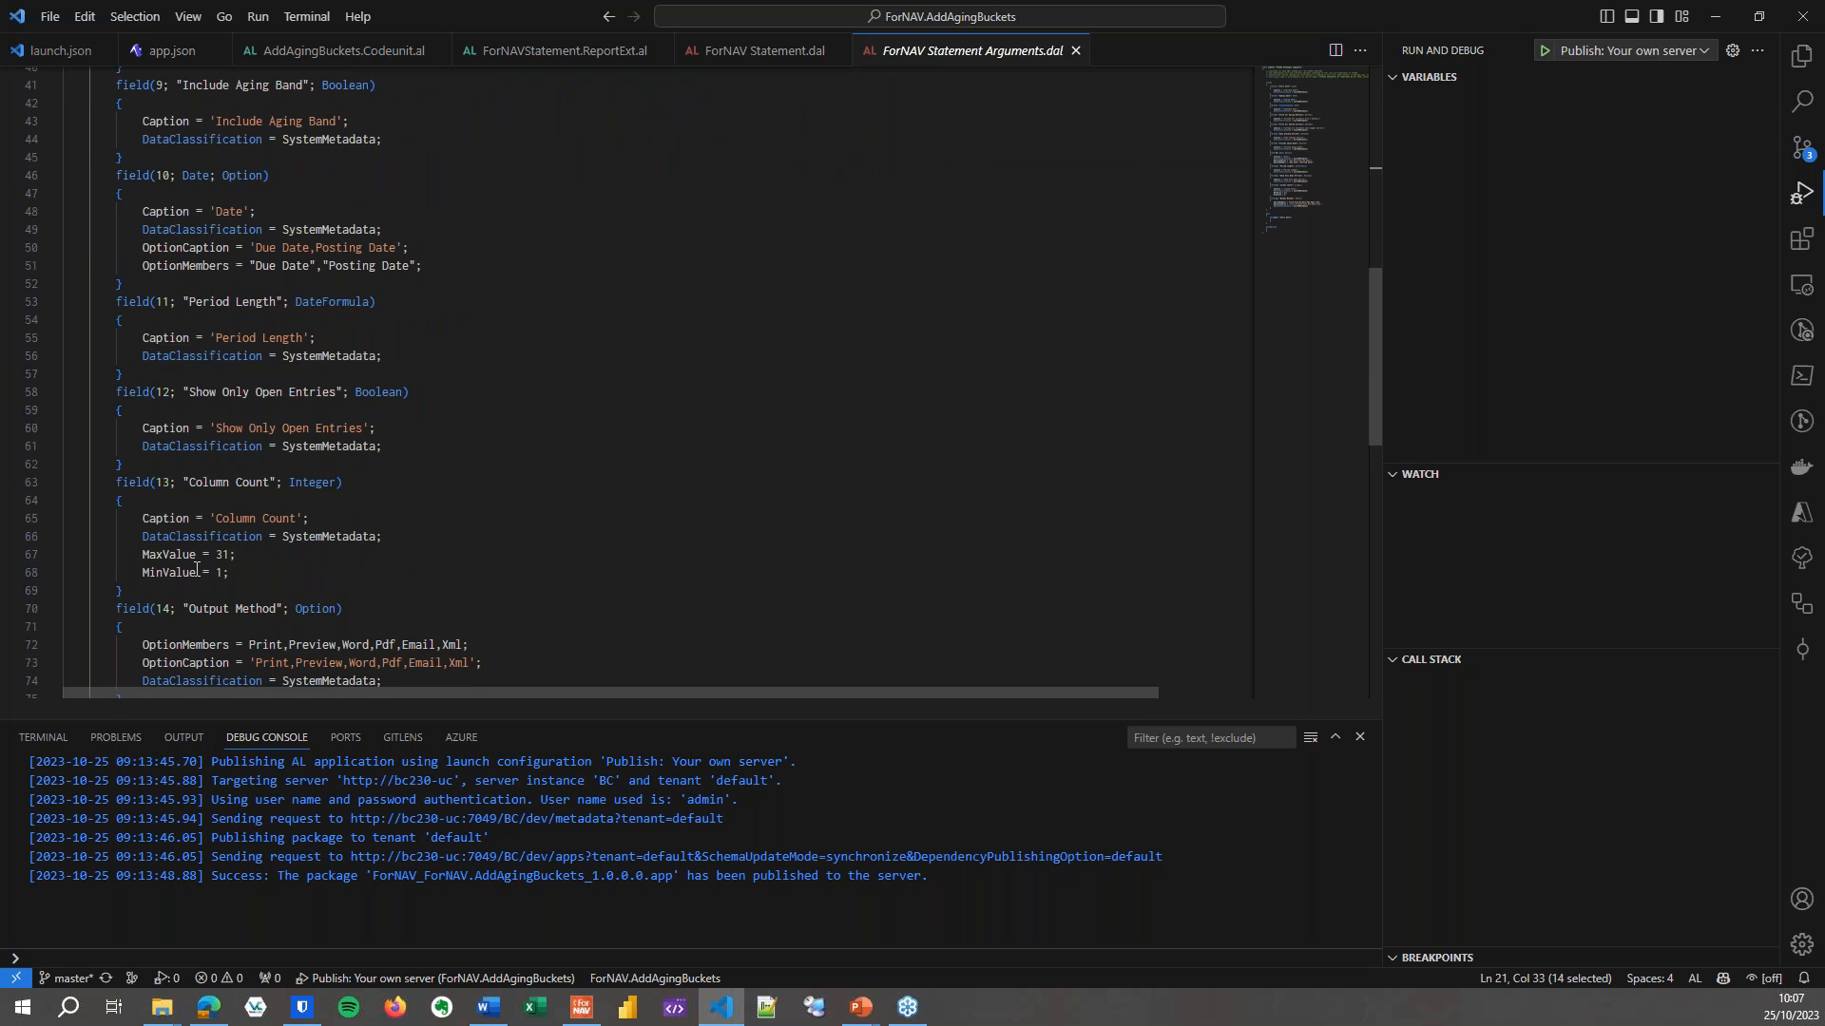
Review the "Column Count" field's caption and its MaxValue and MinValue limits in the arguments table.
{"action": "left_click_drag", "start_coordinate": [184, 485], "coordinate": [231, 513]}
{"action": "scroll", "coordinate": [447, 480], "scroll_direction": "down", "scroll_amount": 1}
{"action": "left_click", "coordinate": [270, 511]}
{"action": "left_click", "coordinate": [279, 514]}
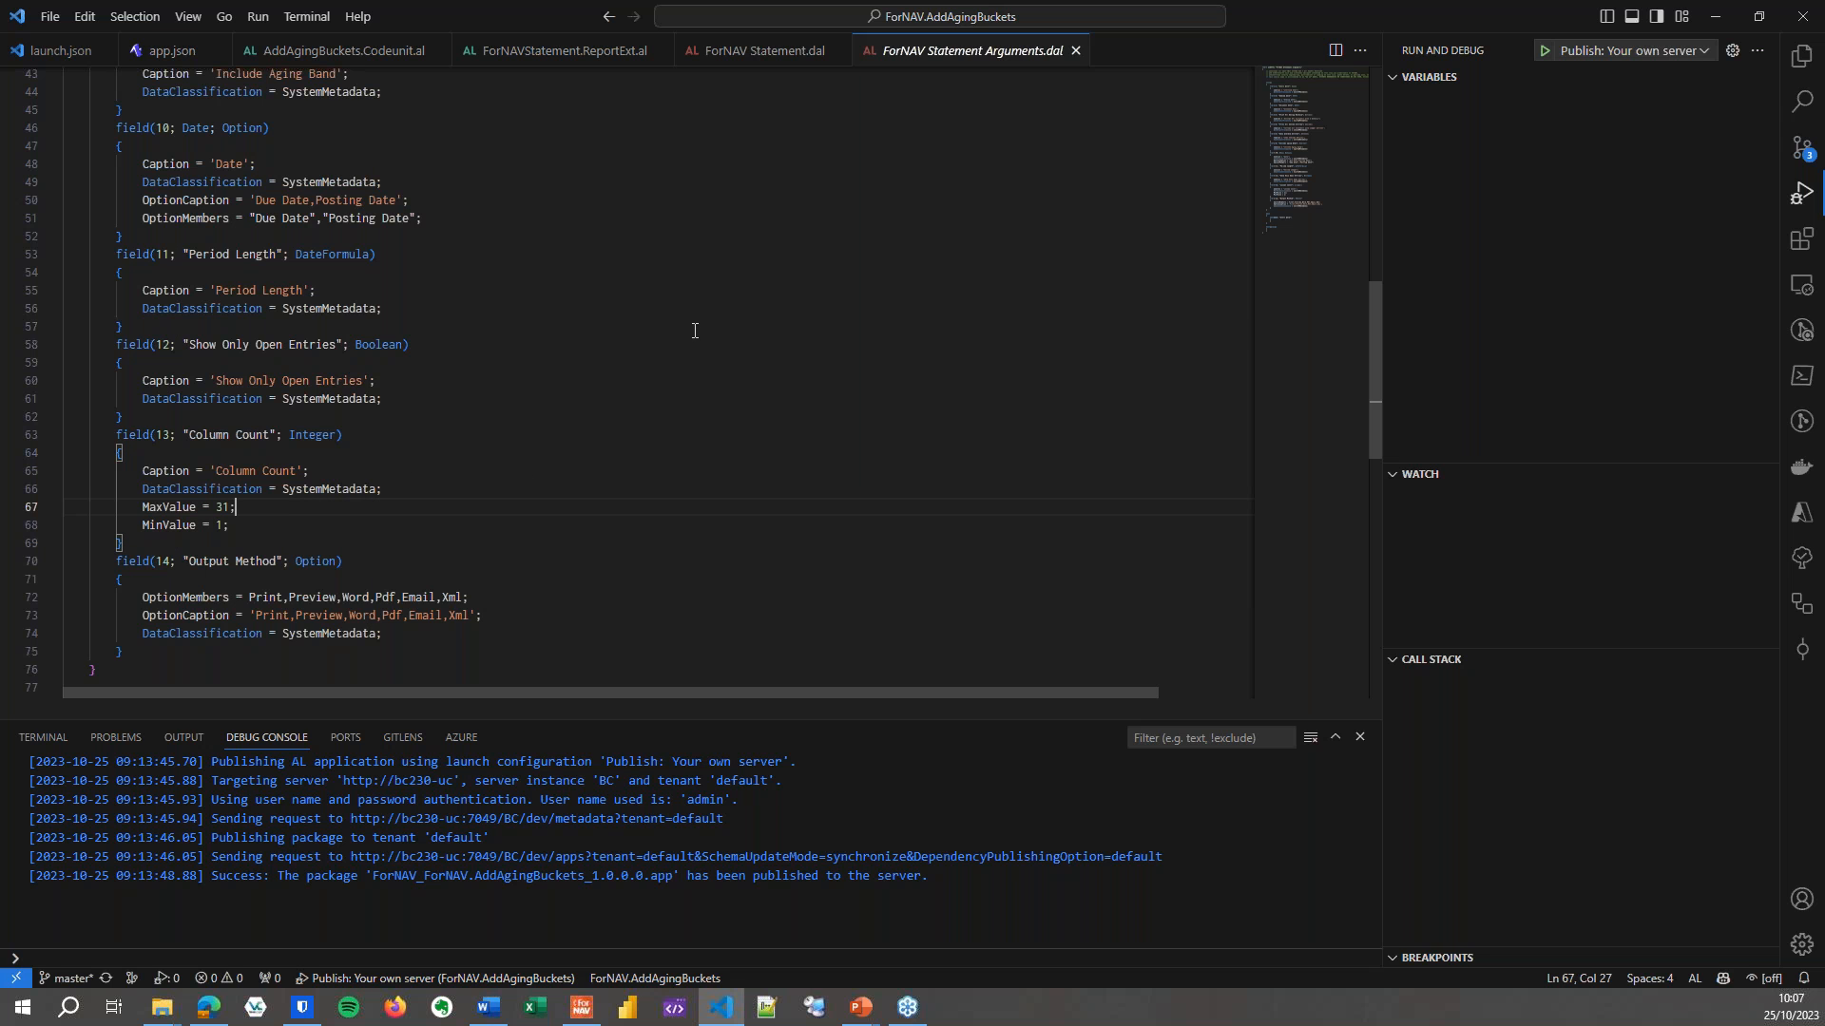
Return to the ForNAVStatement report extension, publish it without debugging, and close the duplicate Business Central browser tab.
{"action": "left_click", "coordinate": [581, 55]}
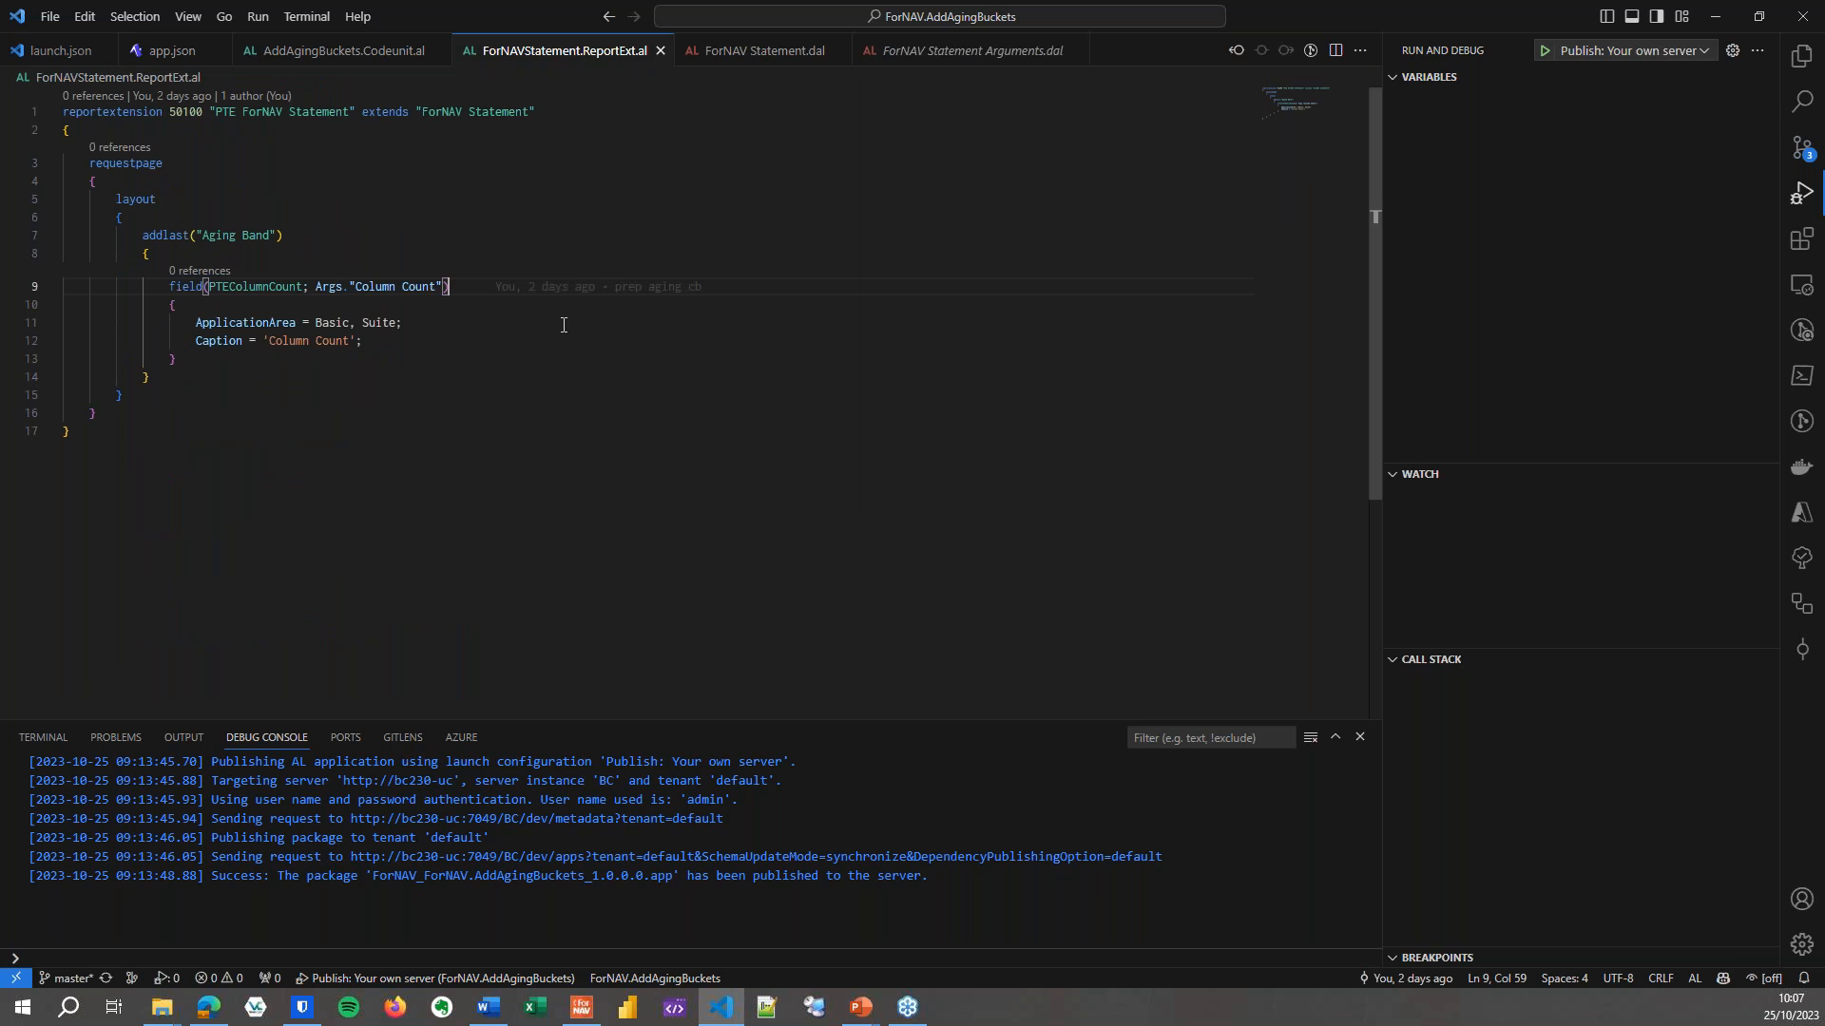
{"action": "key", "text": "ctrl+F5"}
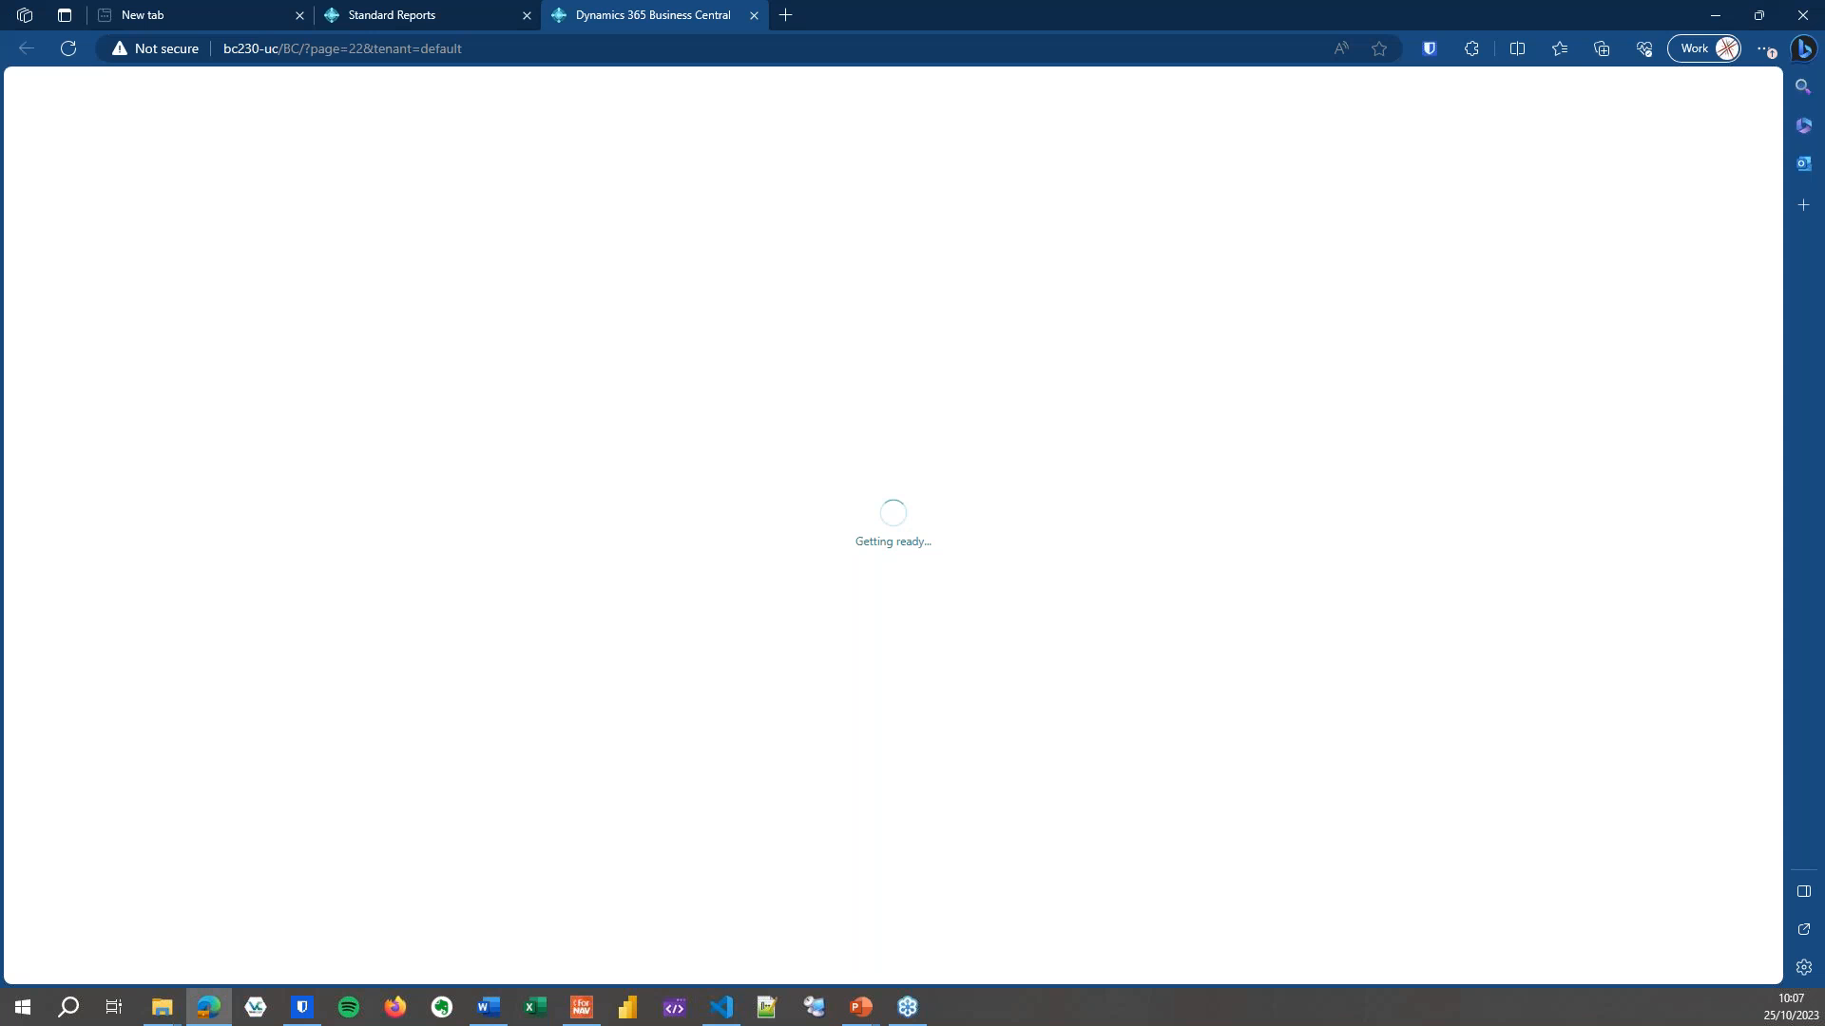
{"action": "left_click", "coordinate": [527, 15]}
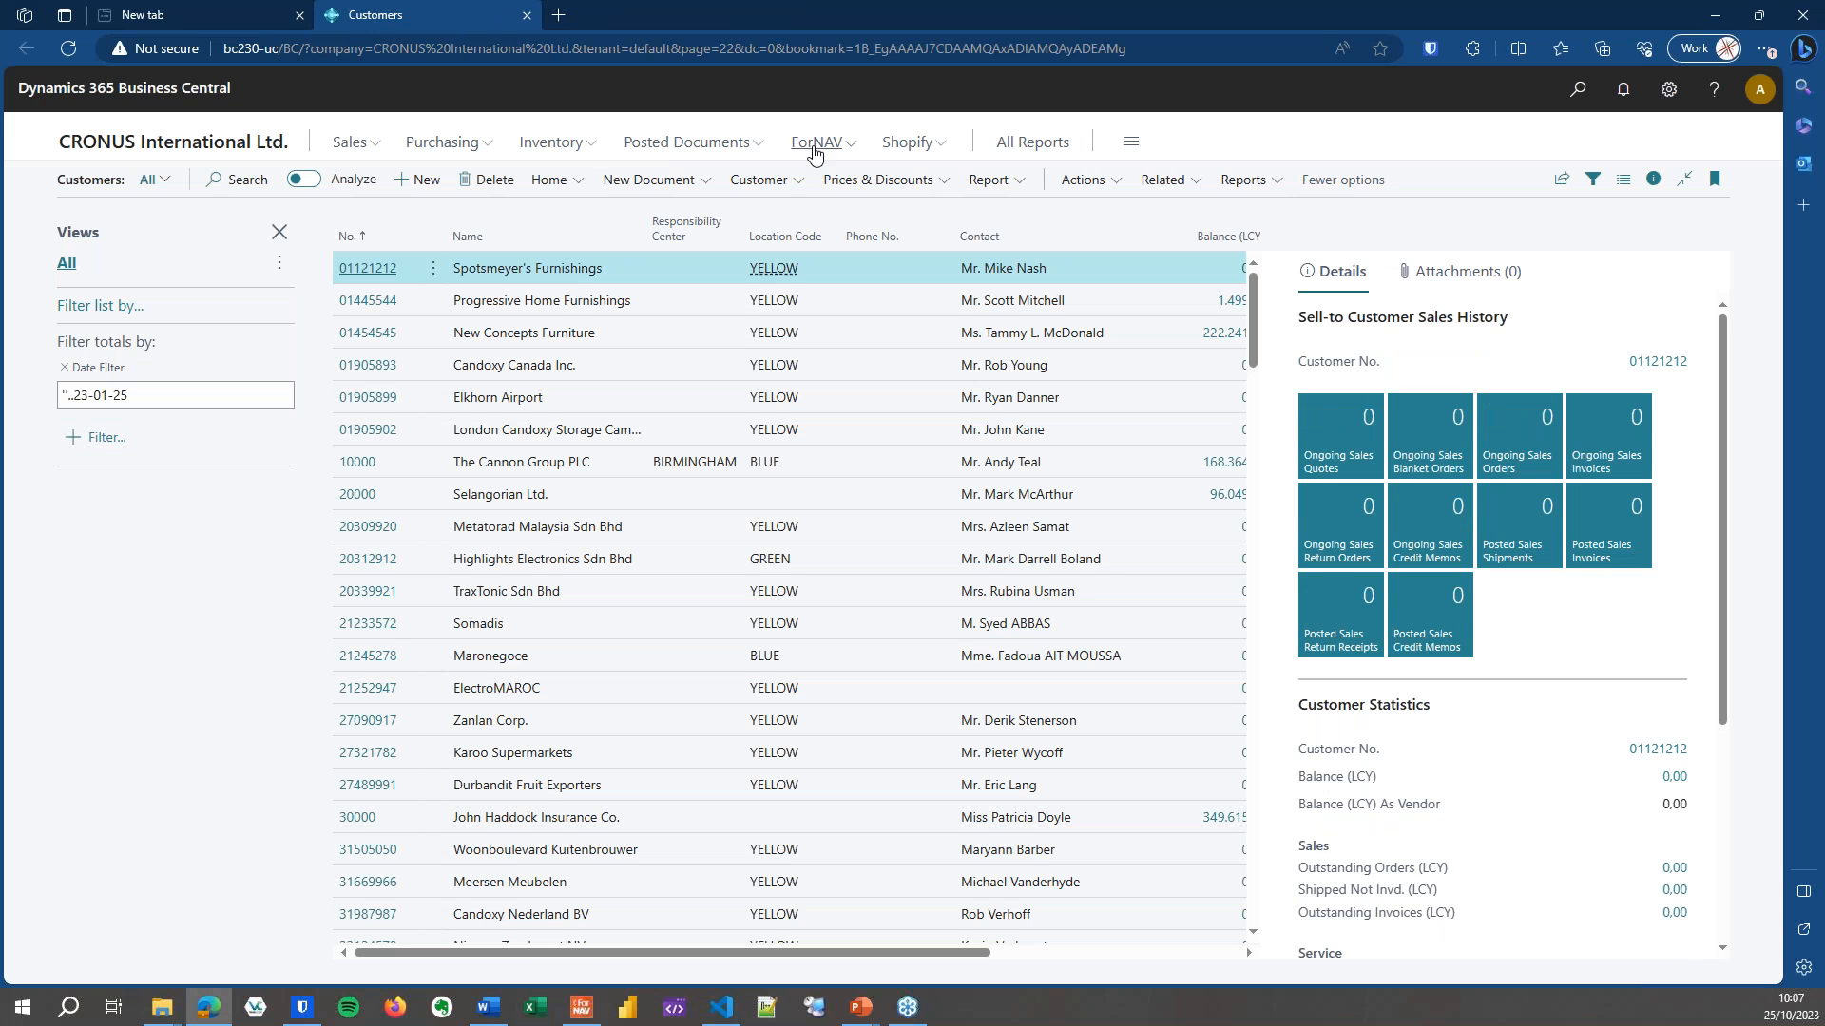
Open the ForNAV Standard Reports list and run the Statement report from the Finance group.
{"action": "left_click", "coordinate": [134, 181]}
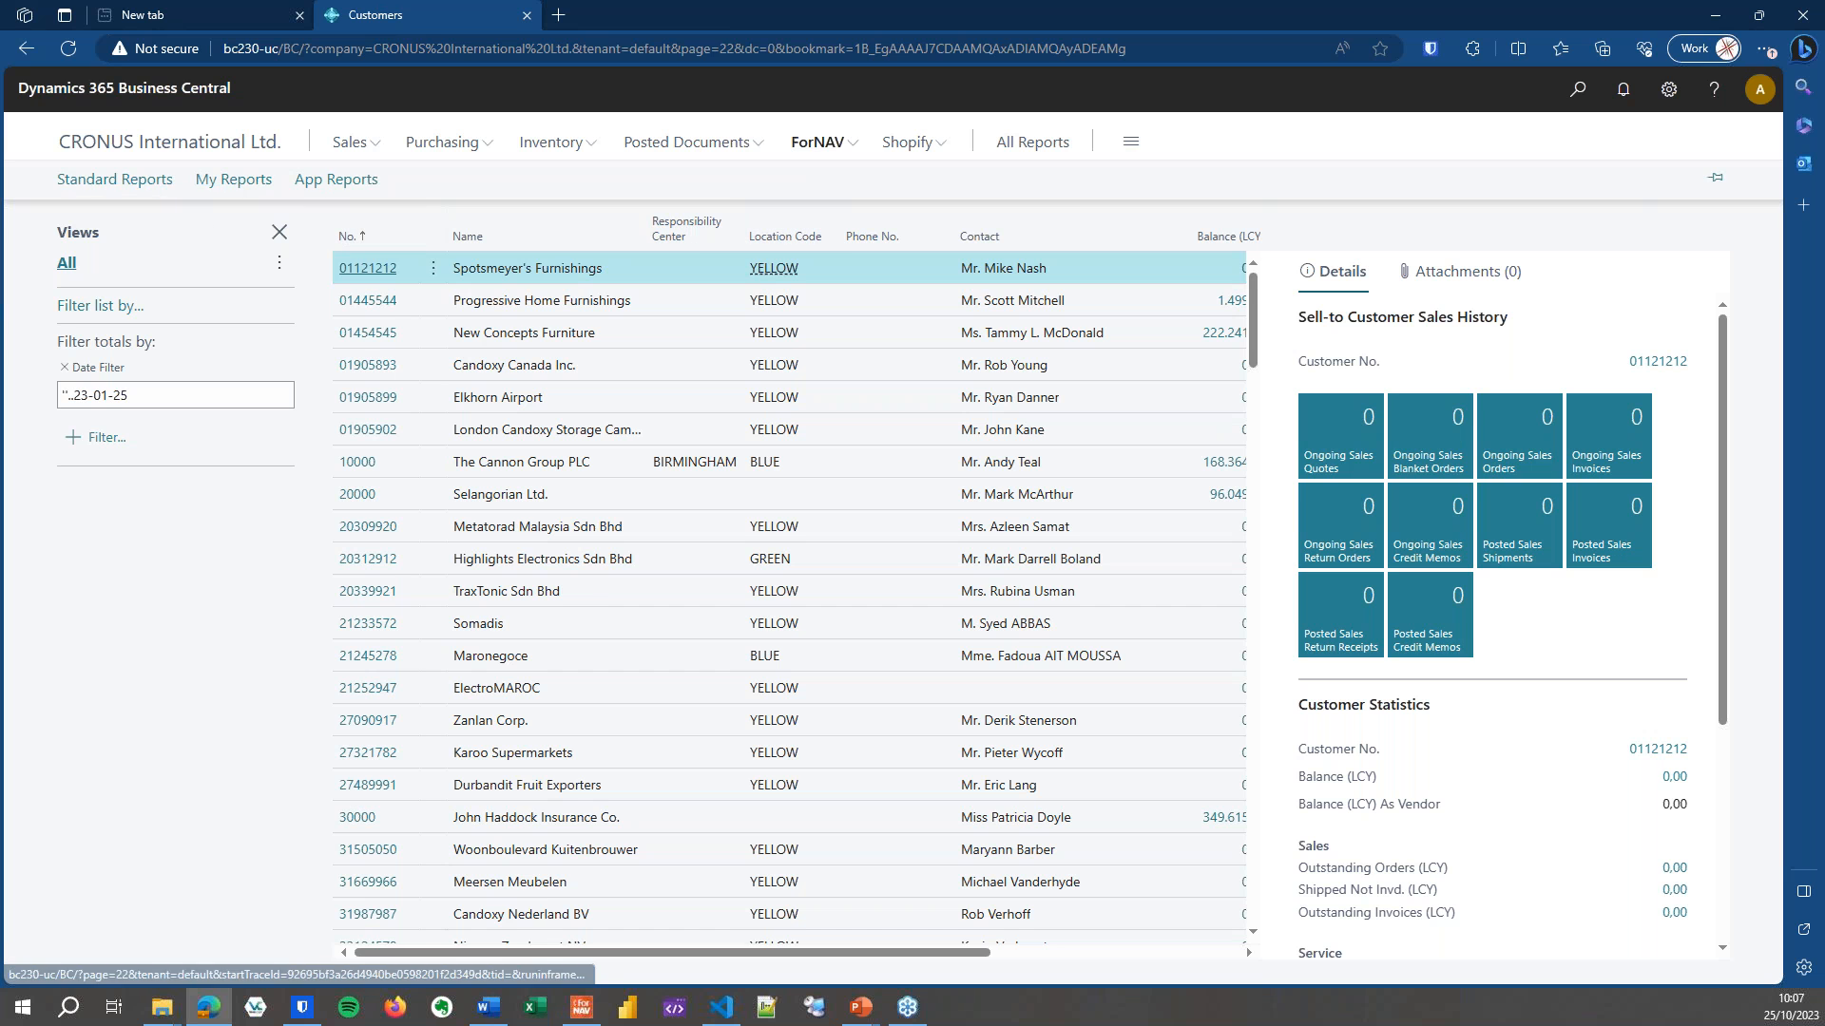
{"action": "scroll", "coordinate": [727, 480], "scroll_direction": "down", "scroll_amount": 10}
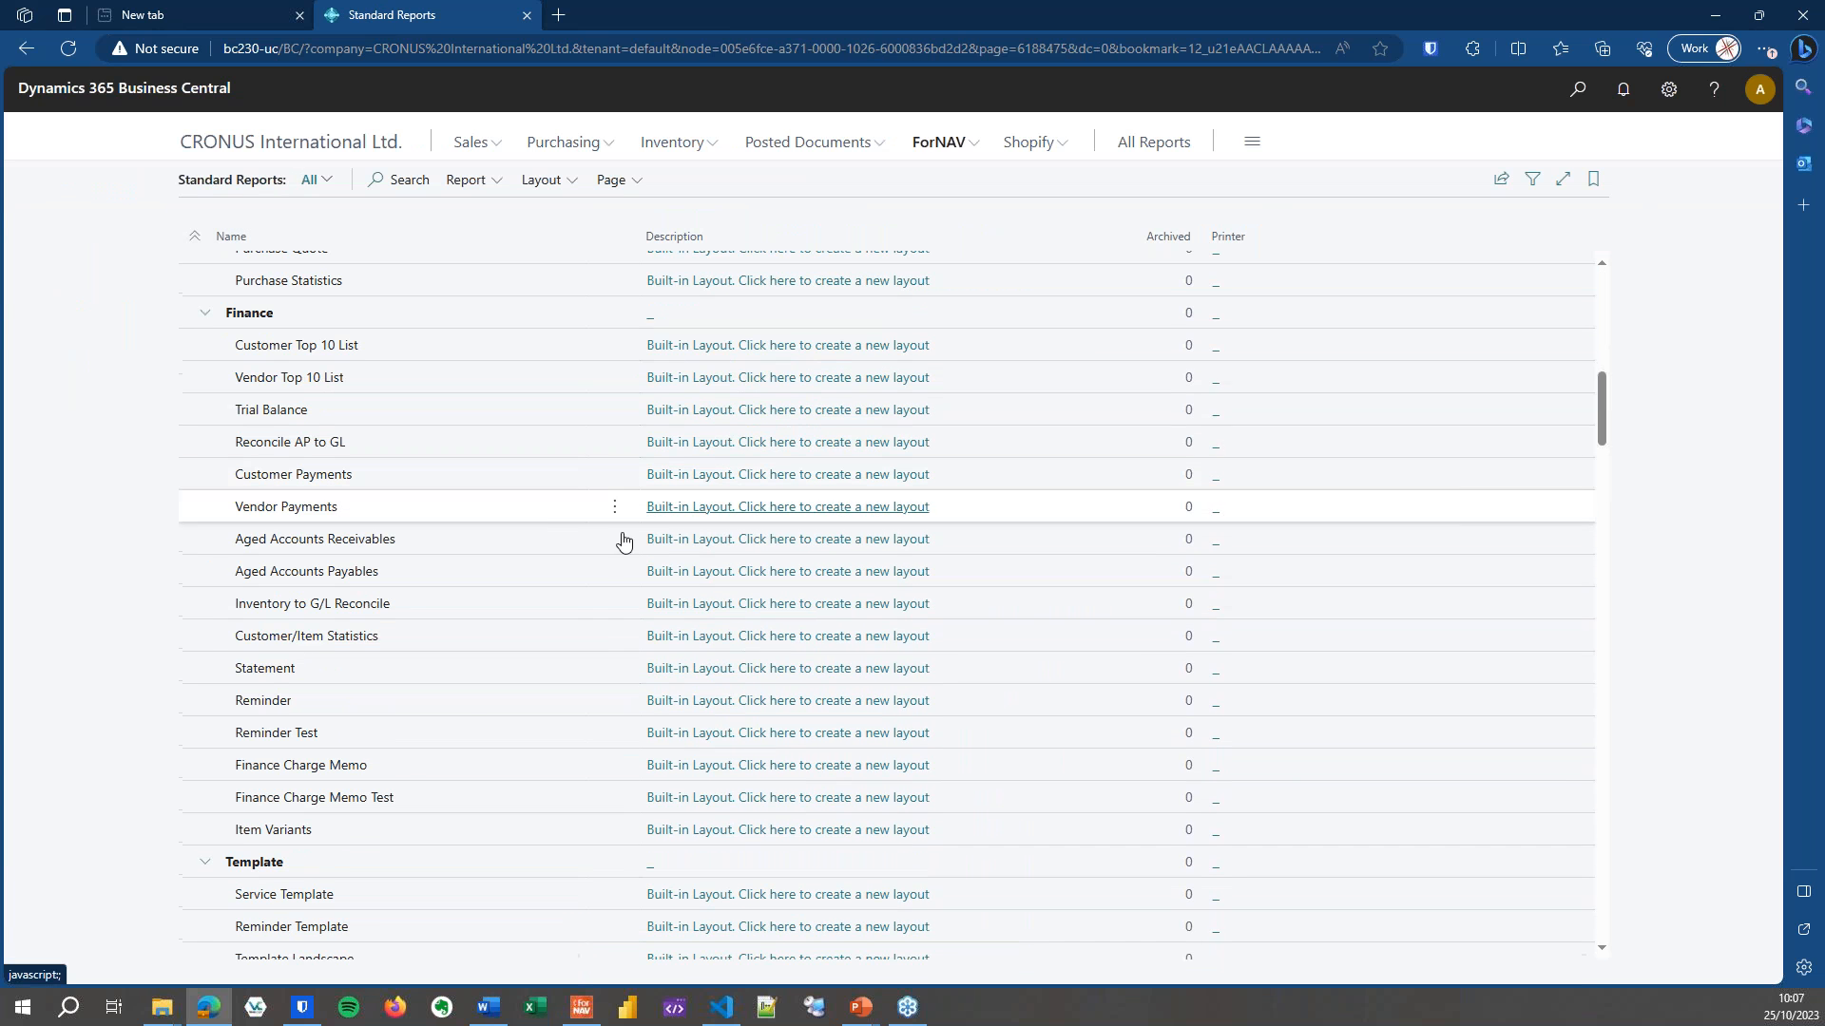
{"action": "left_click", "coordinate": [324, 671]}
{"action": "left_click", "coordinate": [471, 181]}
{"action": "left_click", "coordinate": [468, 219]}
Set the Statement's Column Count to 3 and preview the report.
{"action": "scroll", "coordinate": [866, 573], "scroll_direction": "down", "scroll_amount": 2}
{"action": "scroll", "coordinate": [866, 573], "scroll_direction": "down", "scroll_amount": 2}
{"action": "left_click", "coordinate": [954, 644]}
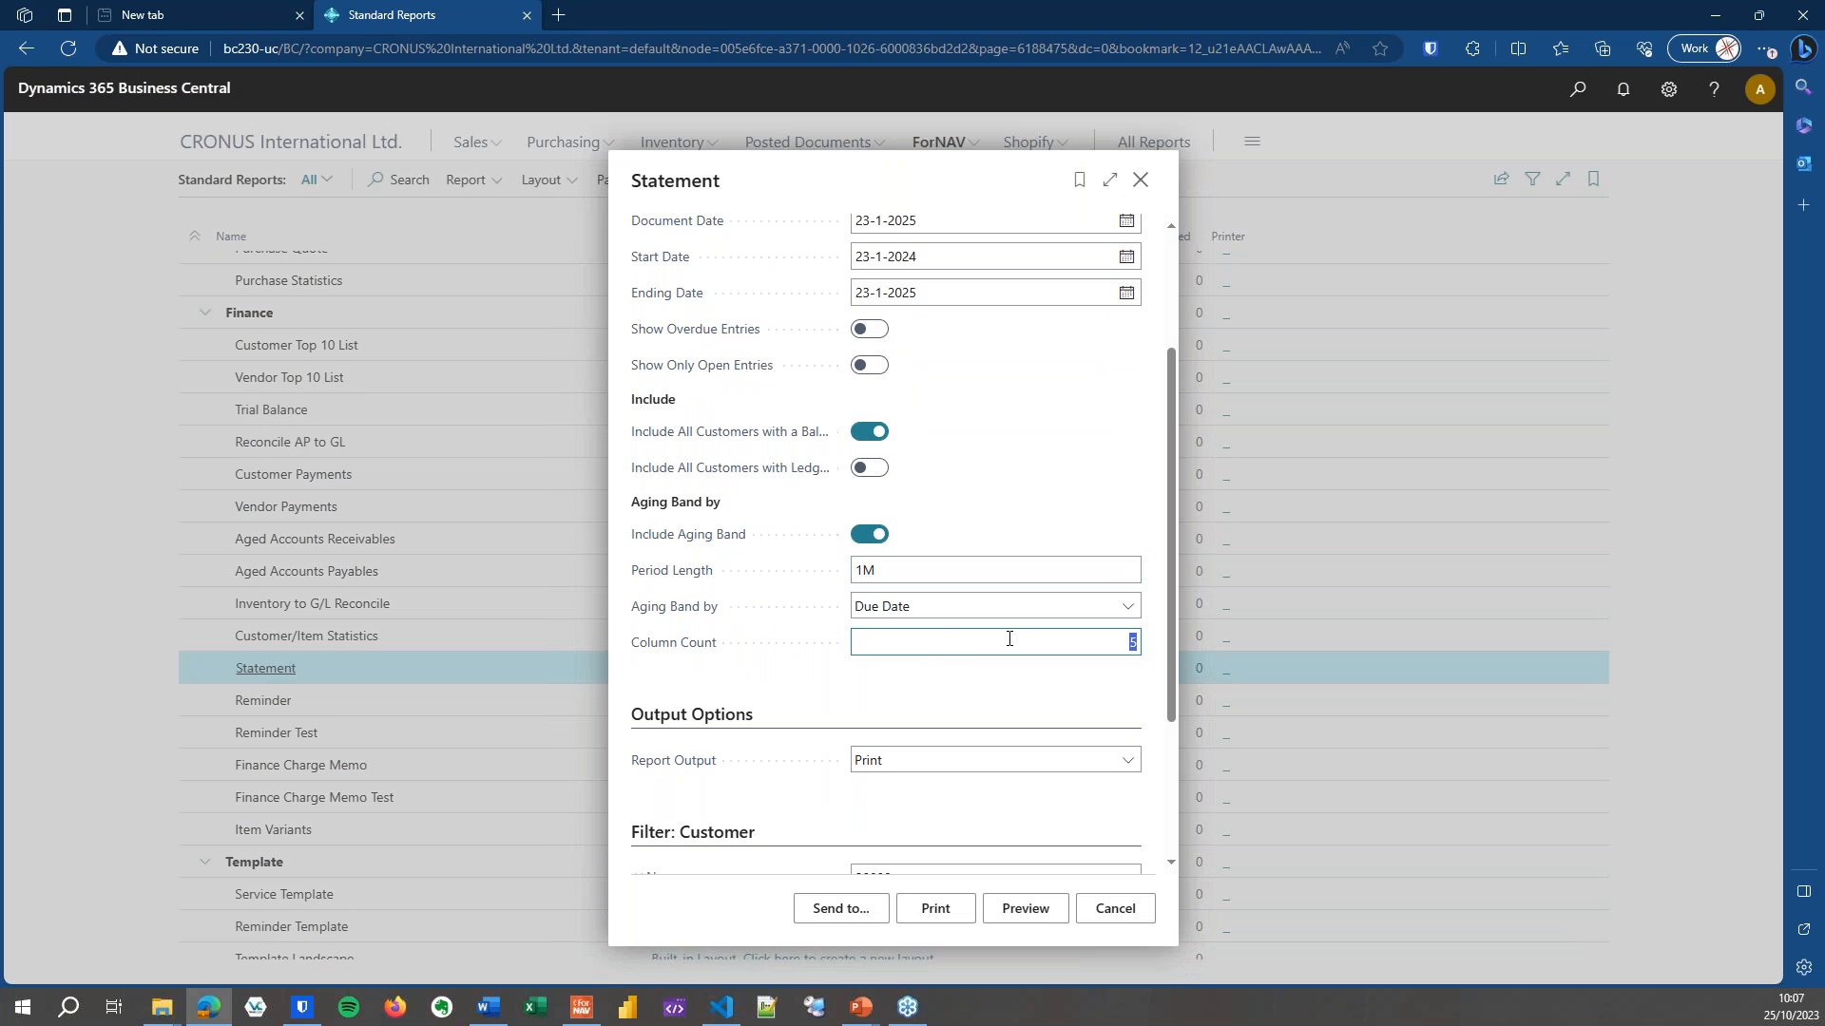
{"action": "type", "text": "3"}
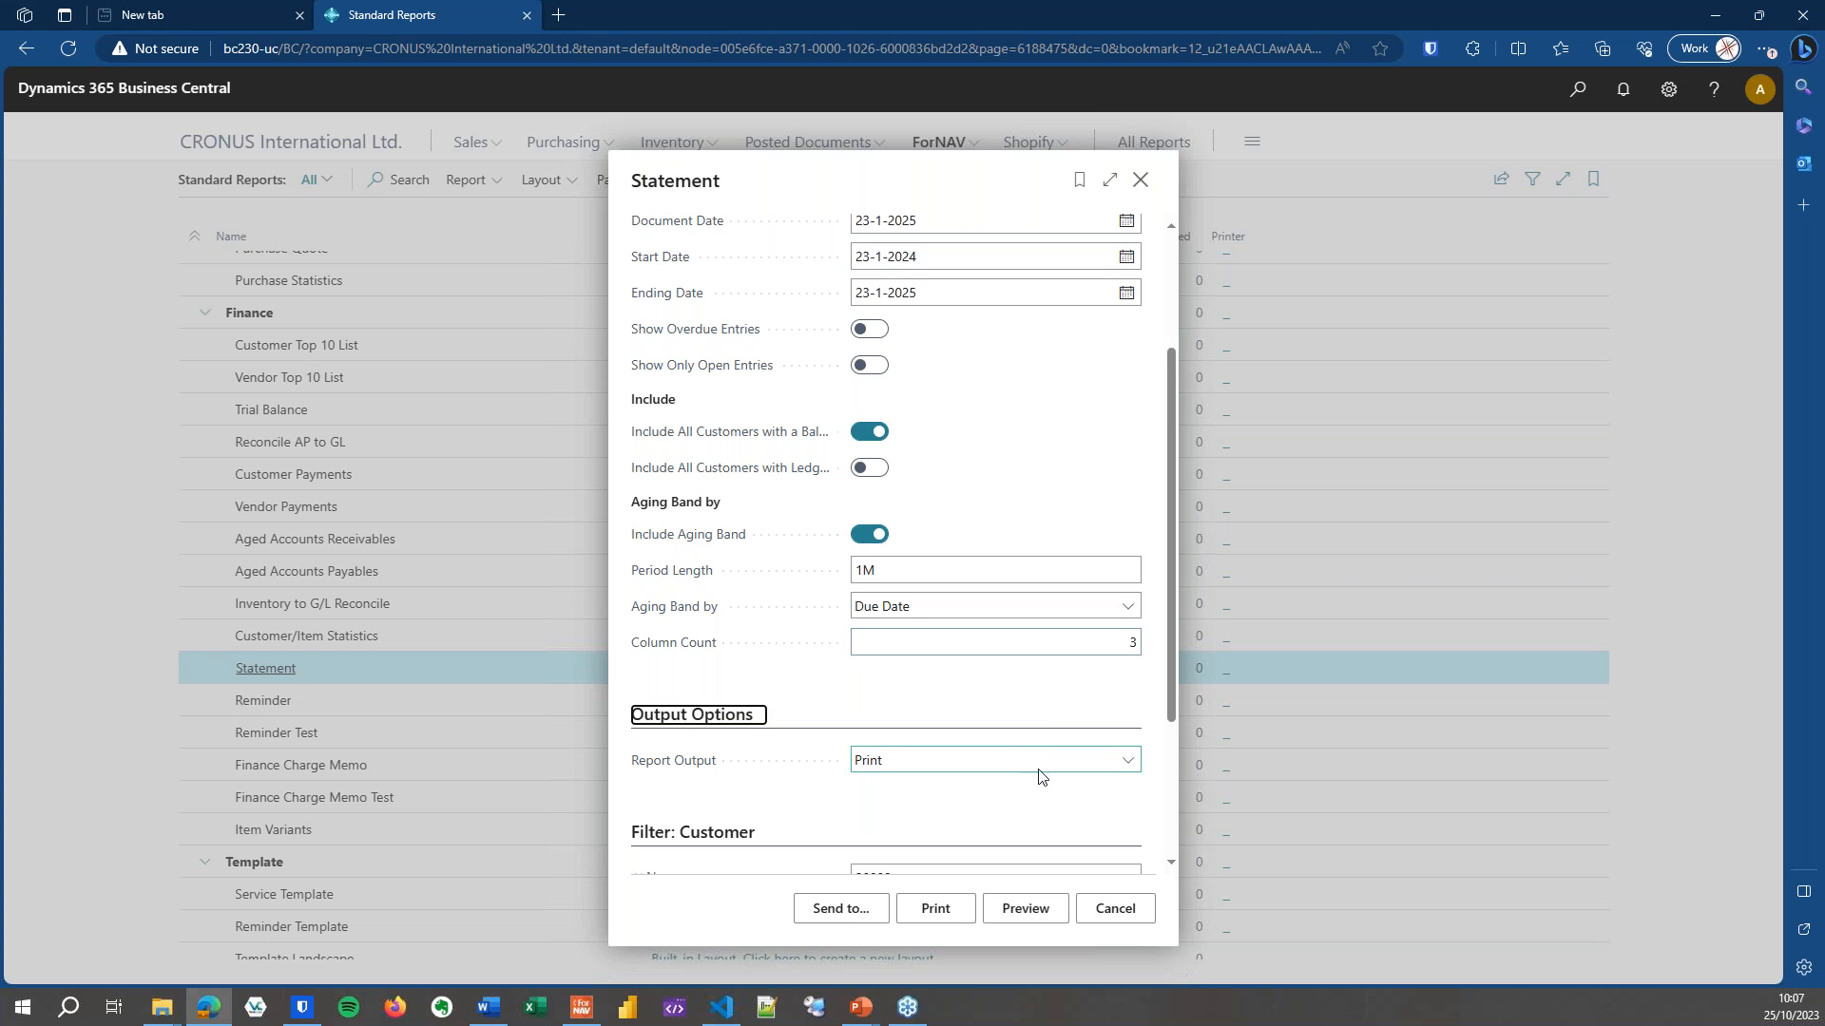
{"action": "left_click", "coordinate": [1060, 910]}
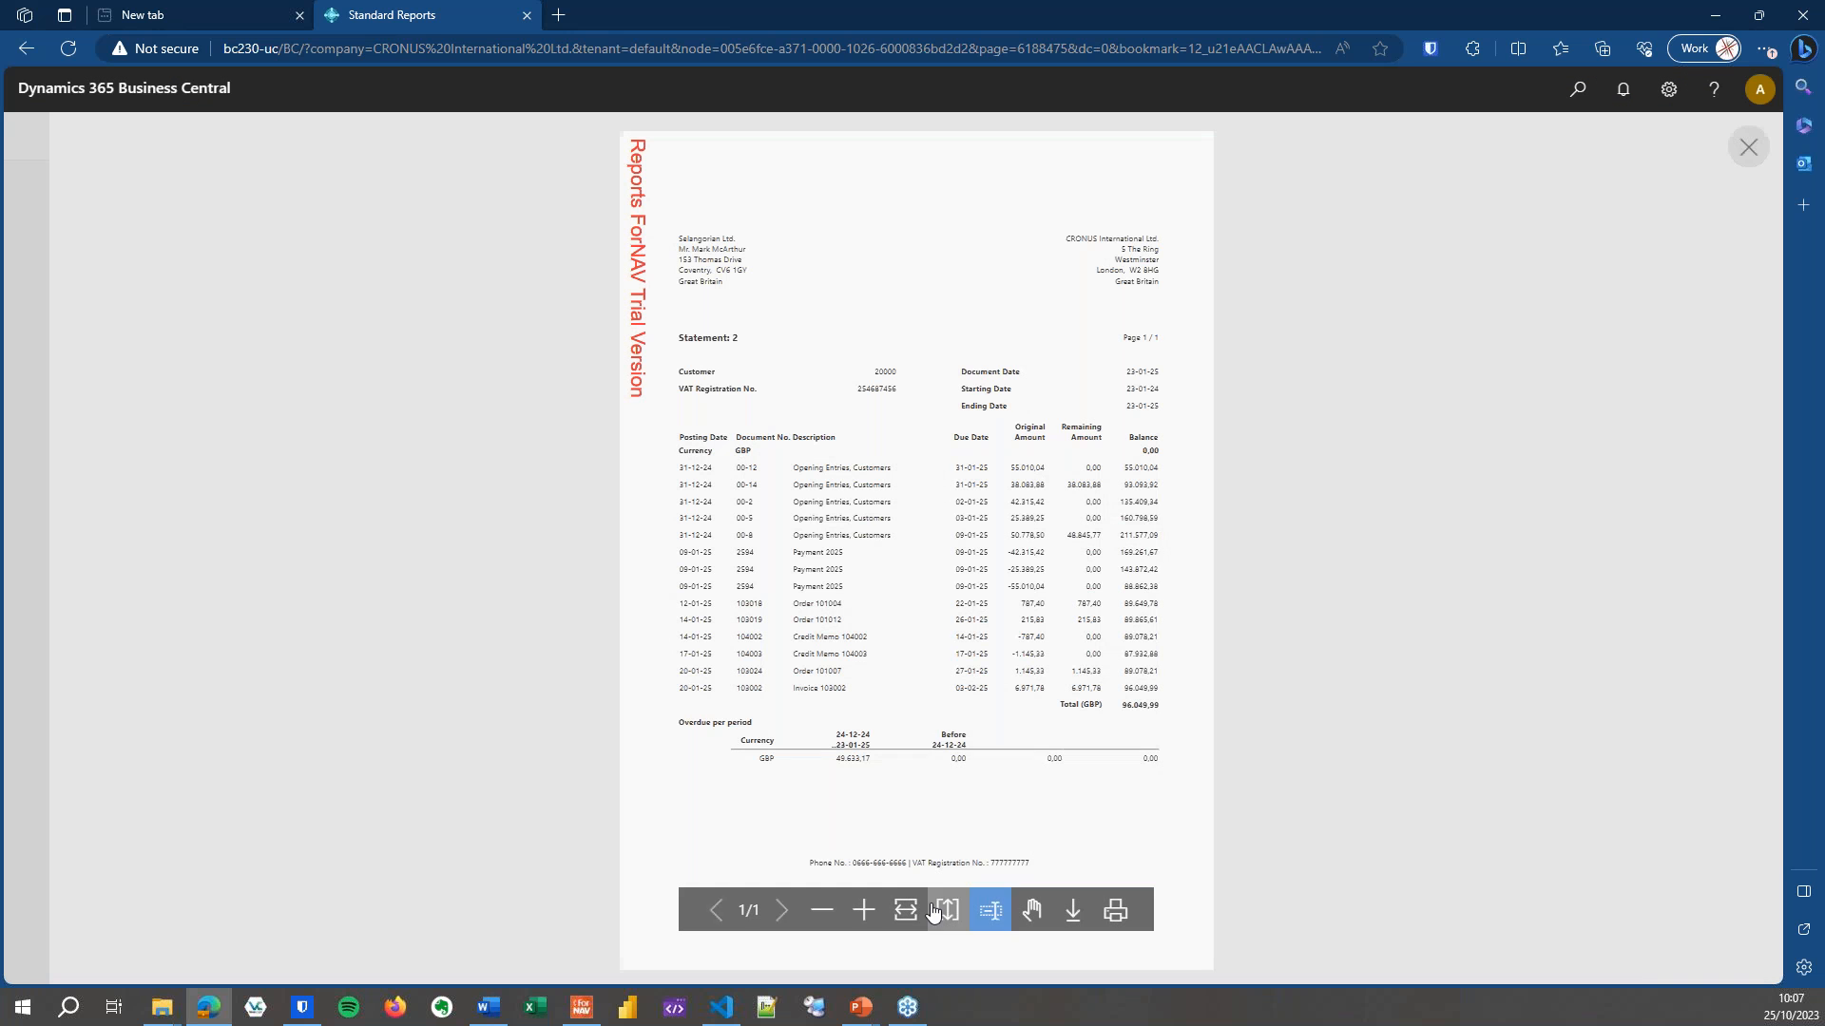
Examine the date ranges under "Overdue per period" in the Statement preview at page width, and close the preview.
{"action": "left_click", "coordinate": [905, 911]}
{"action": "scroll", "coordinate": [938, 836], "scroll_direction": "down", "scroll_amount": 10}
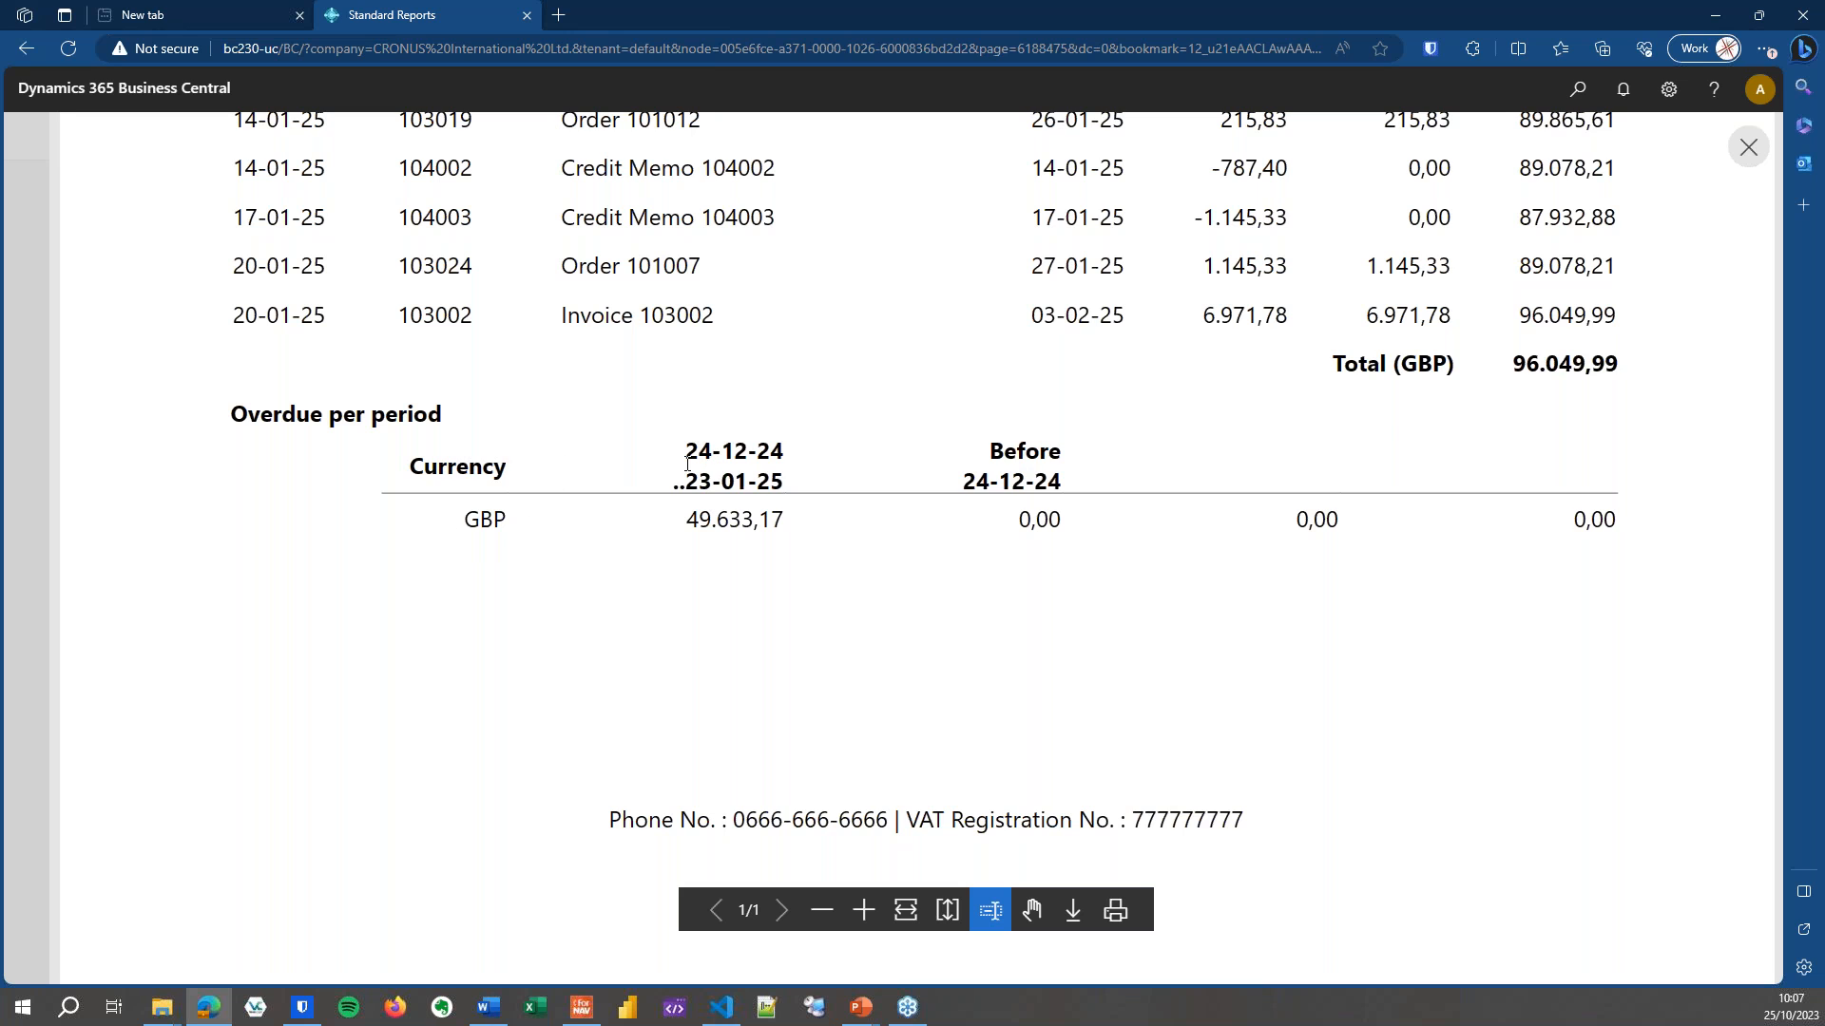
{"action": "left_click_drag", "start_coordinate": [692, 449], "coordinate": [757, 451]}
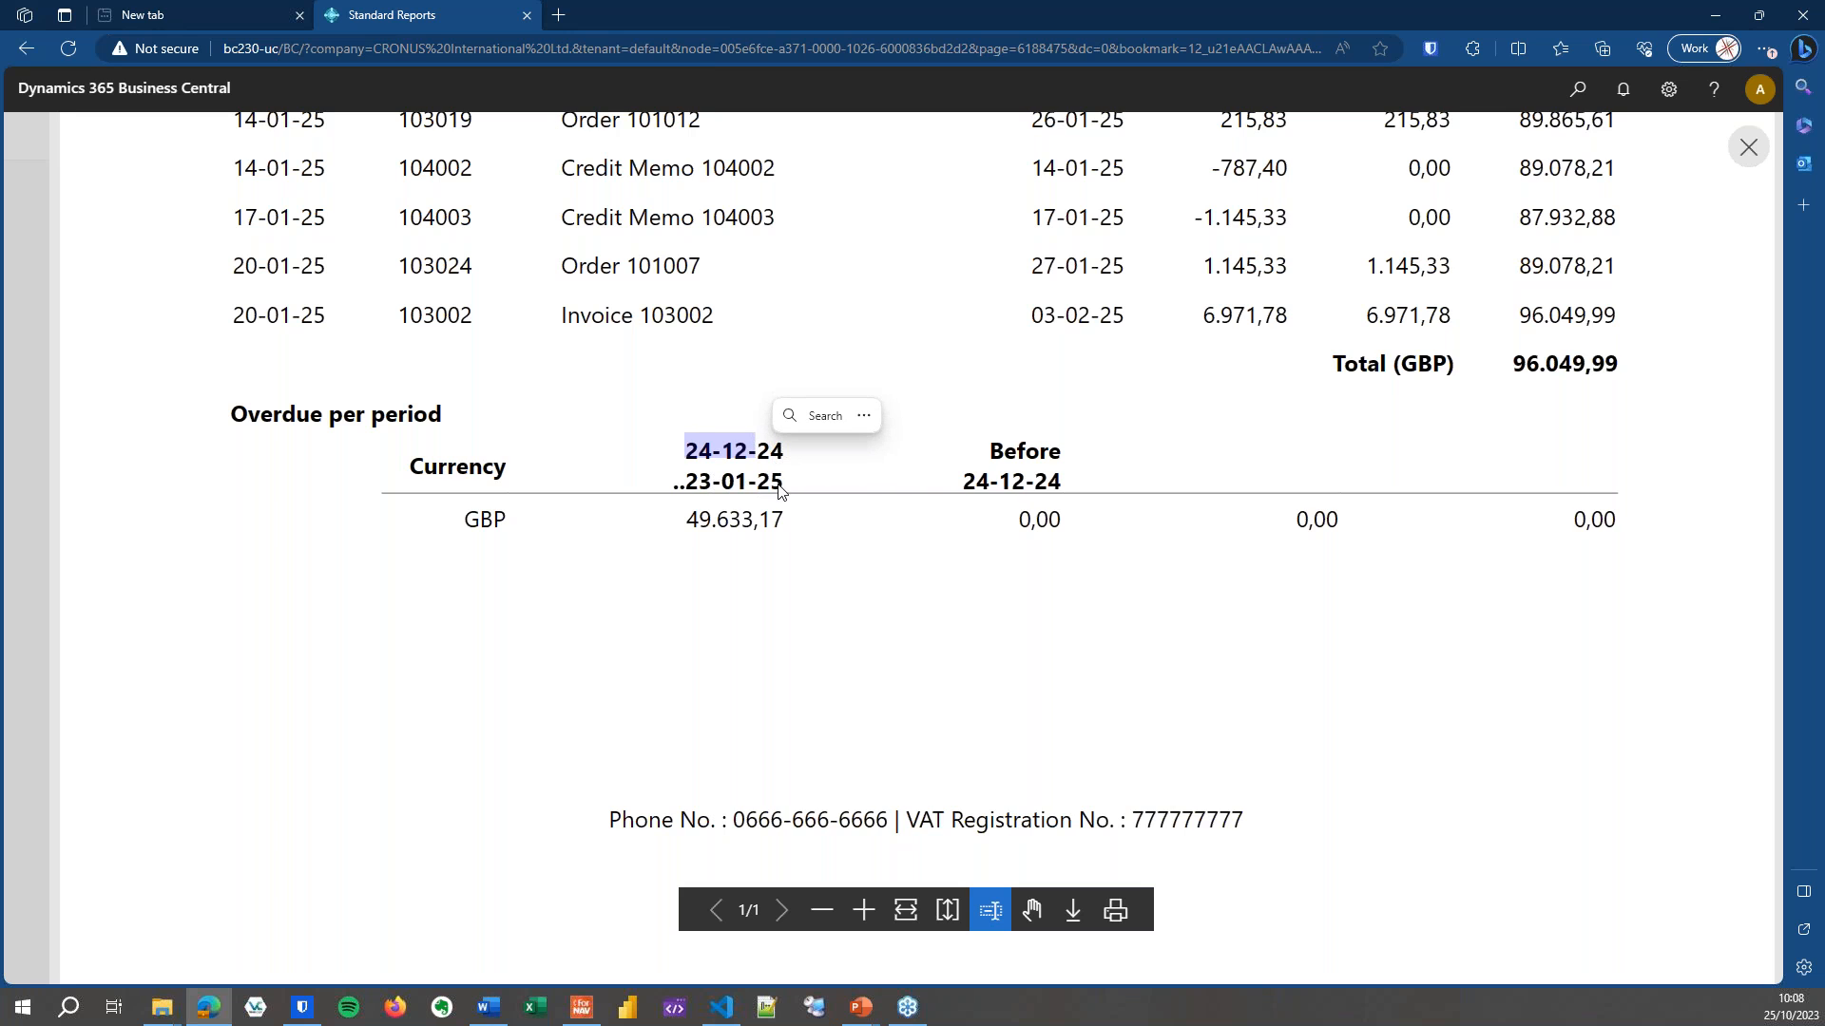
{"action": "left_click_drag", "start_coordinate": [995, 473], "coordinate": [1005, 478]}
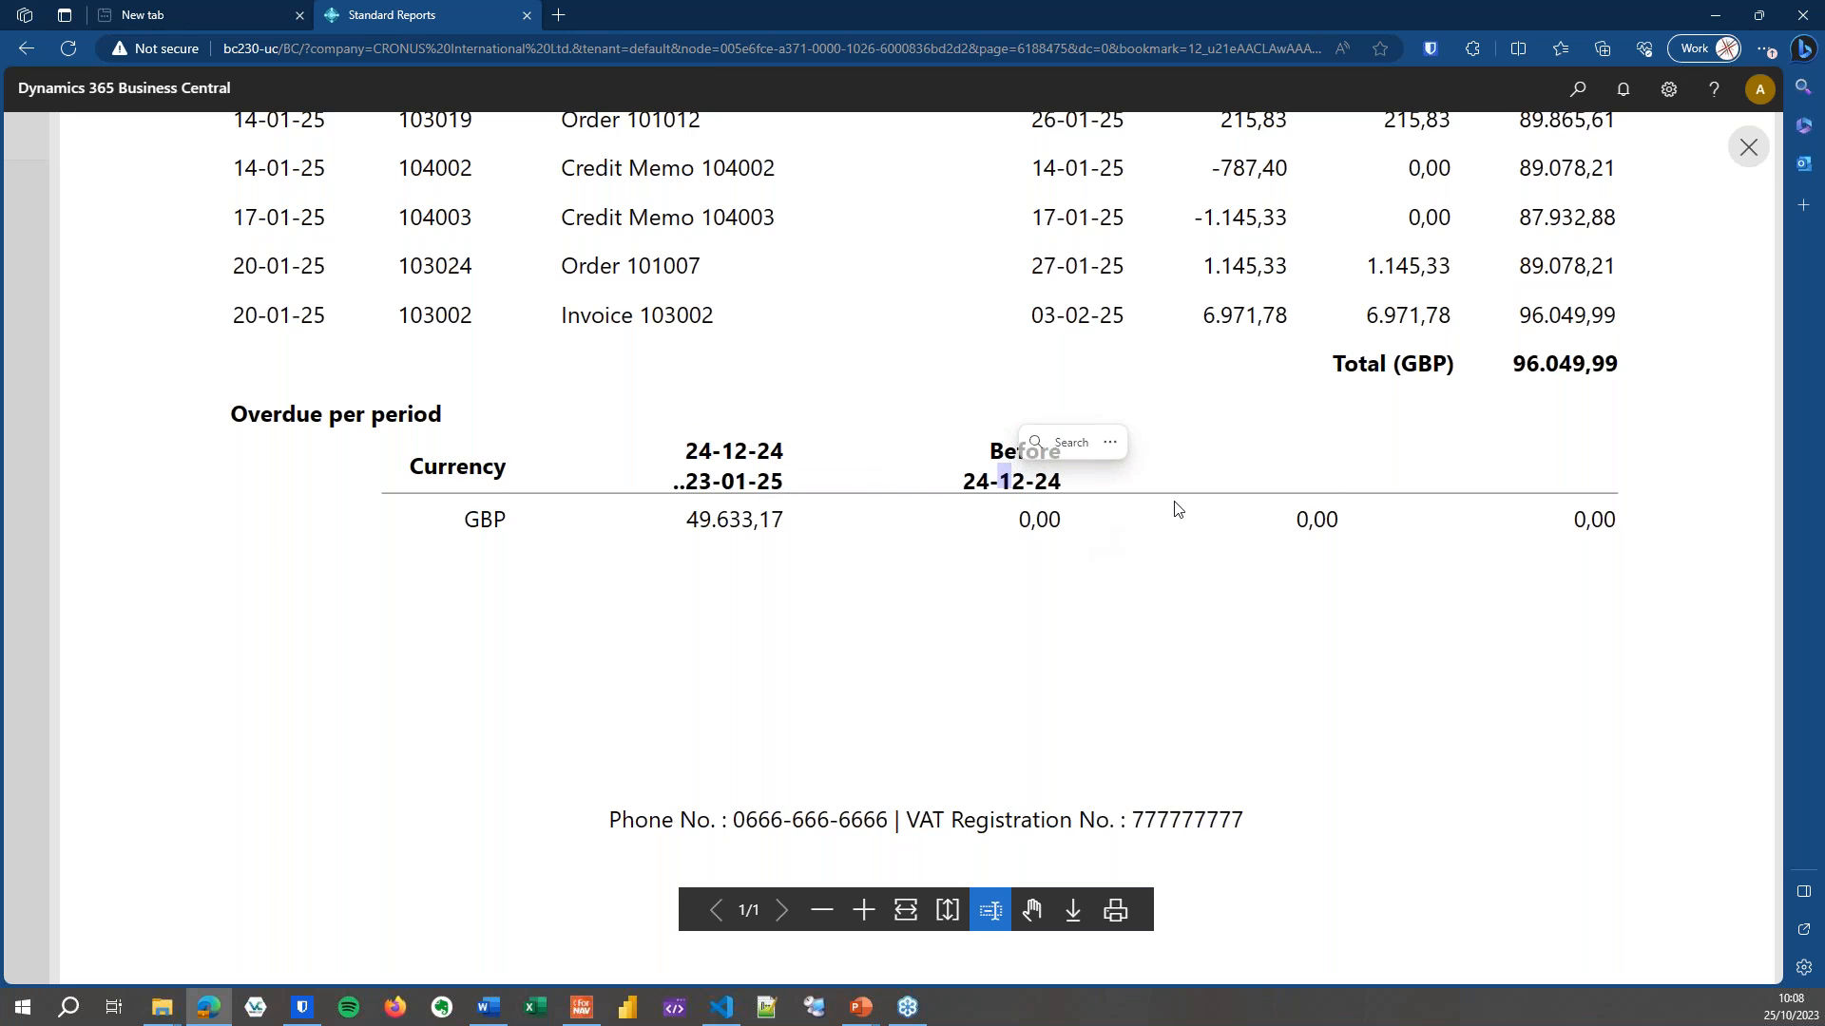
{"action": "left_click", "coordinate": [1748, 148]}
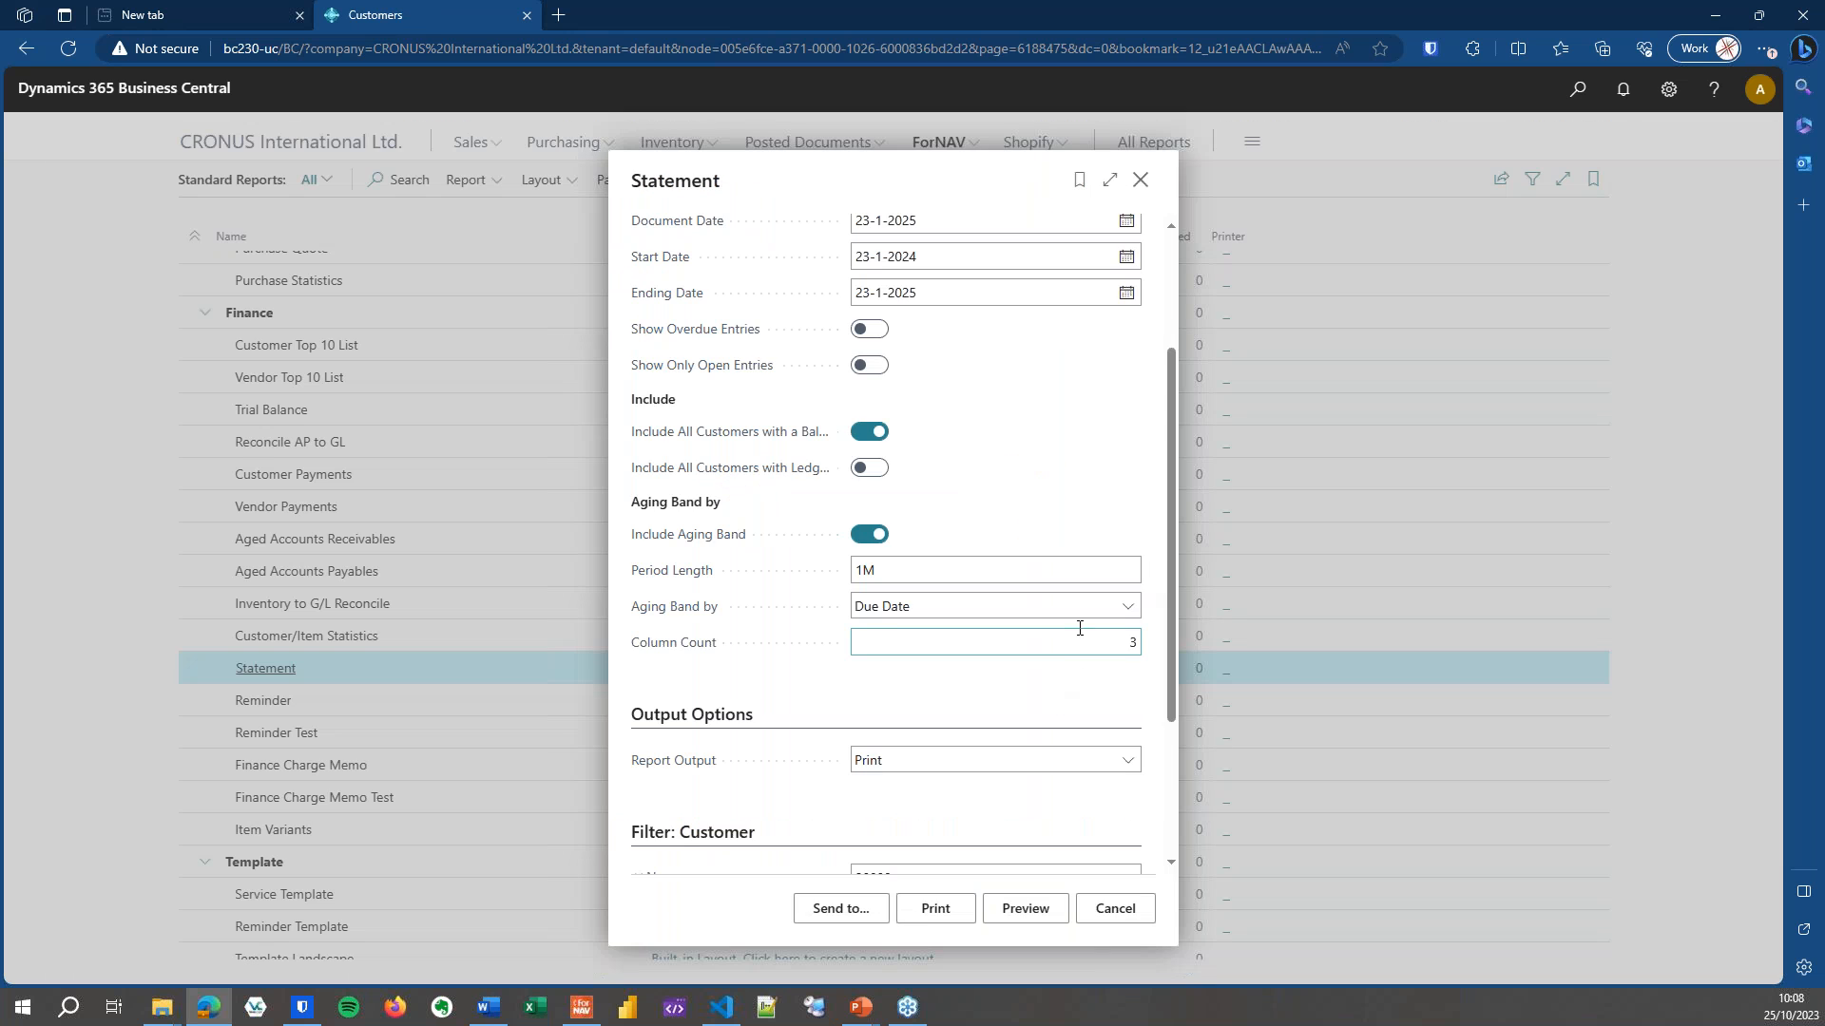
Change the Statement's Column Count and preview the report again to check the overdue periods.
{"action": "left_click", "coordinate": [1084, 638]}
{"action": "key", "text": "Tab"}
{"action": "left_click", "coordinate": [1025, 911]}
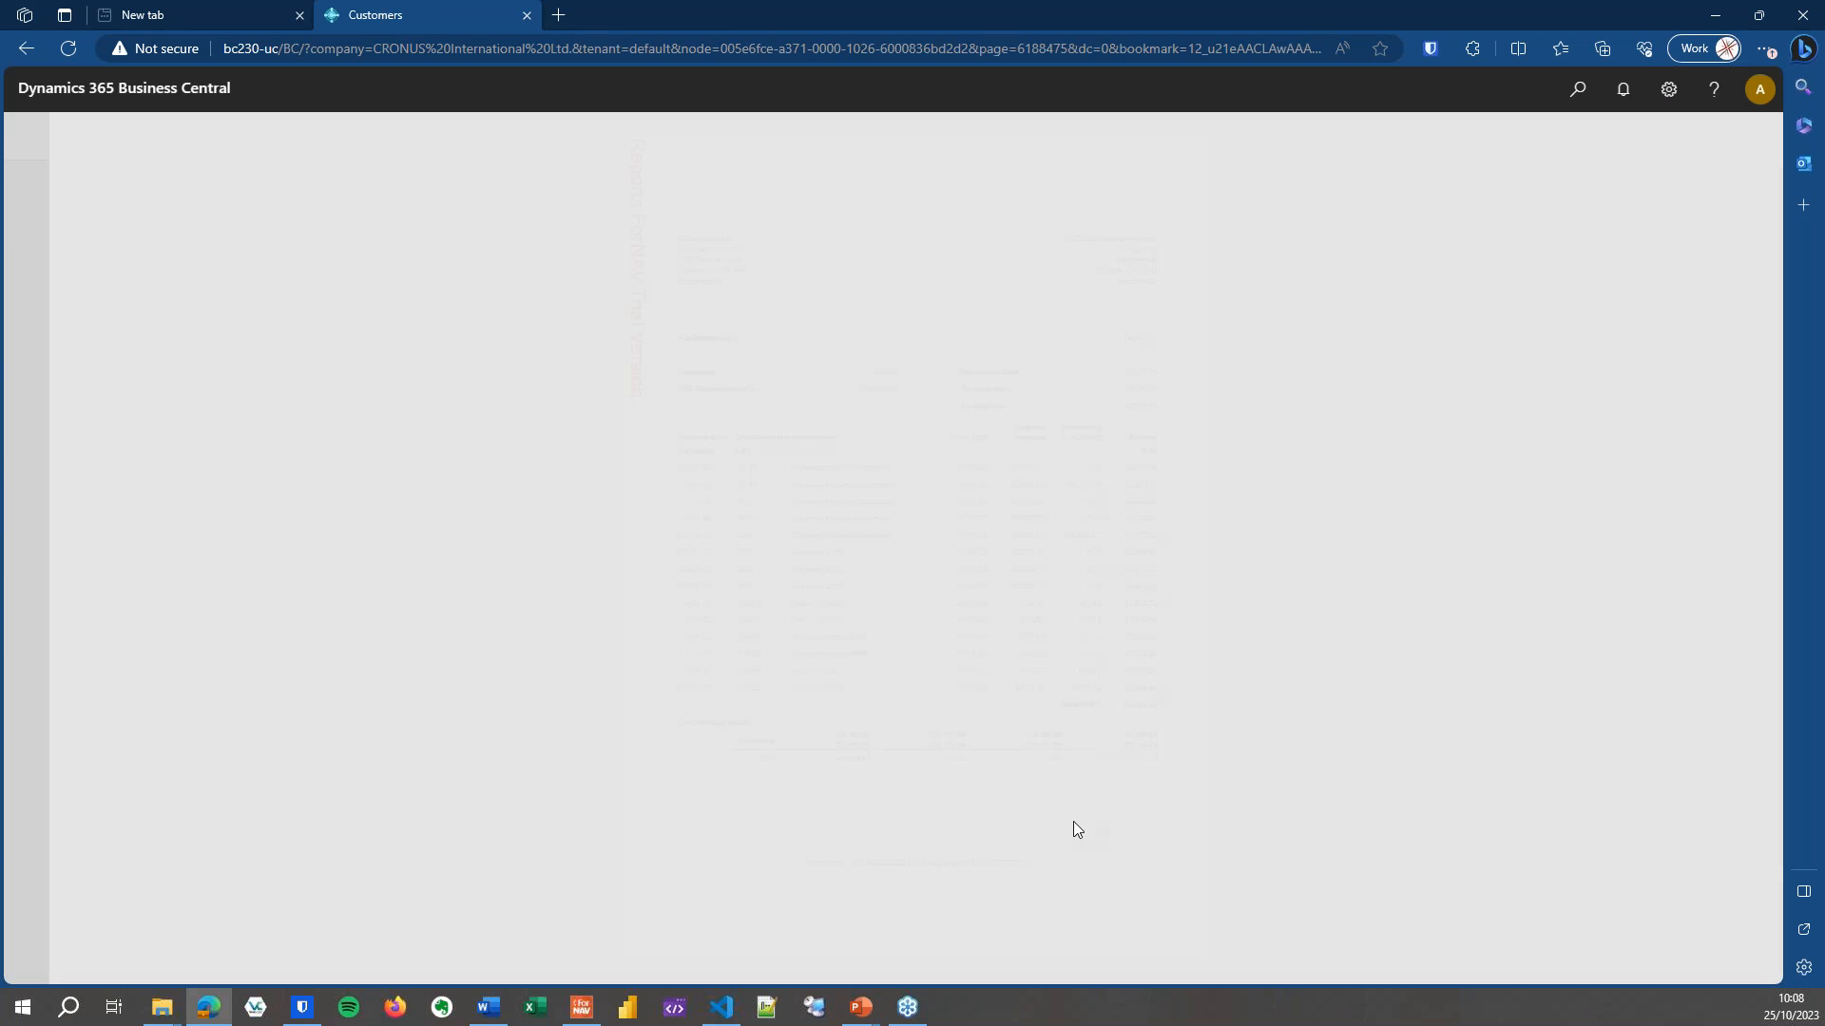
{"action": "scroll", "coordinate": [1014, 818], "scroll_direction": "down", "scroll_amount": 12}
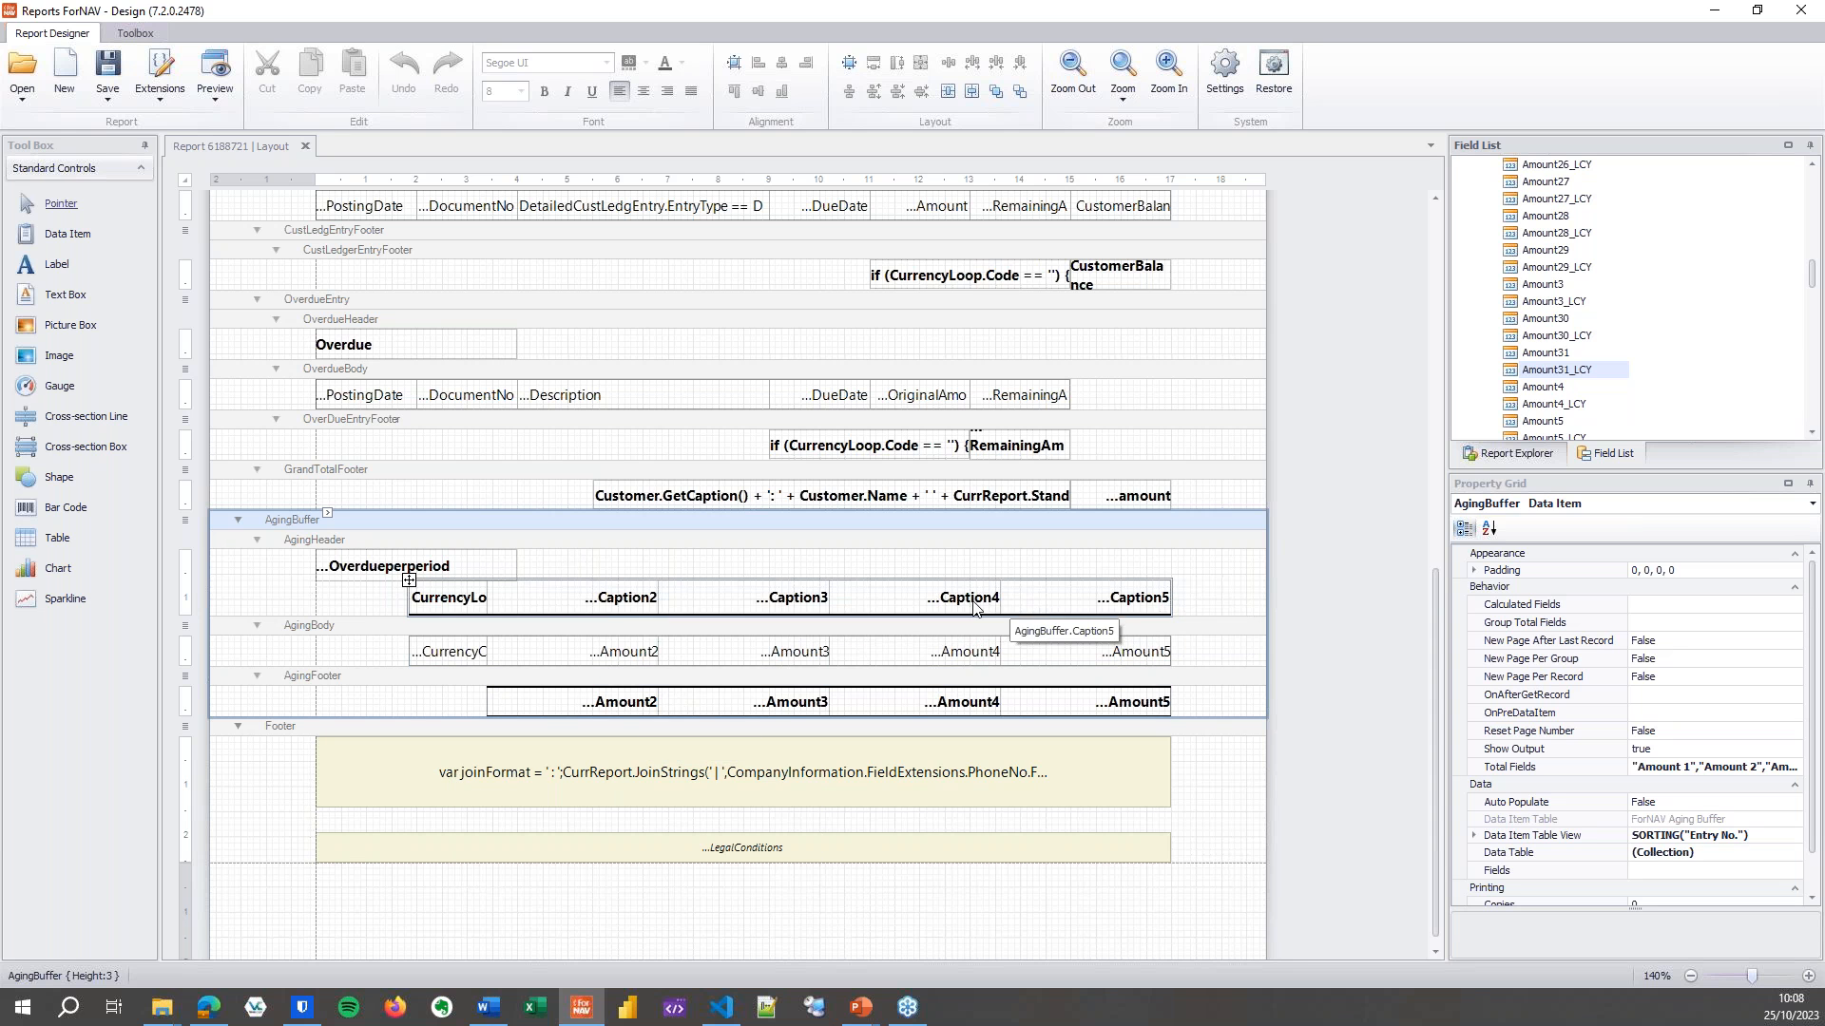
In the ForNAV designer, insert a column after the last column of the AgingHeader, AgingBody and AgingFooter tables.
{"action": "right_click", "coordinate": [1107, 599]}
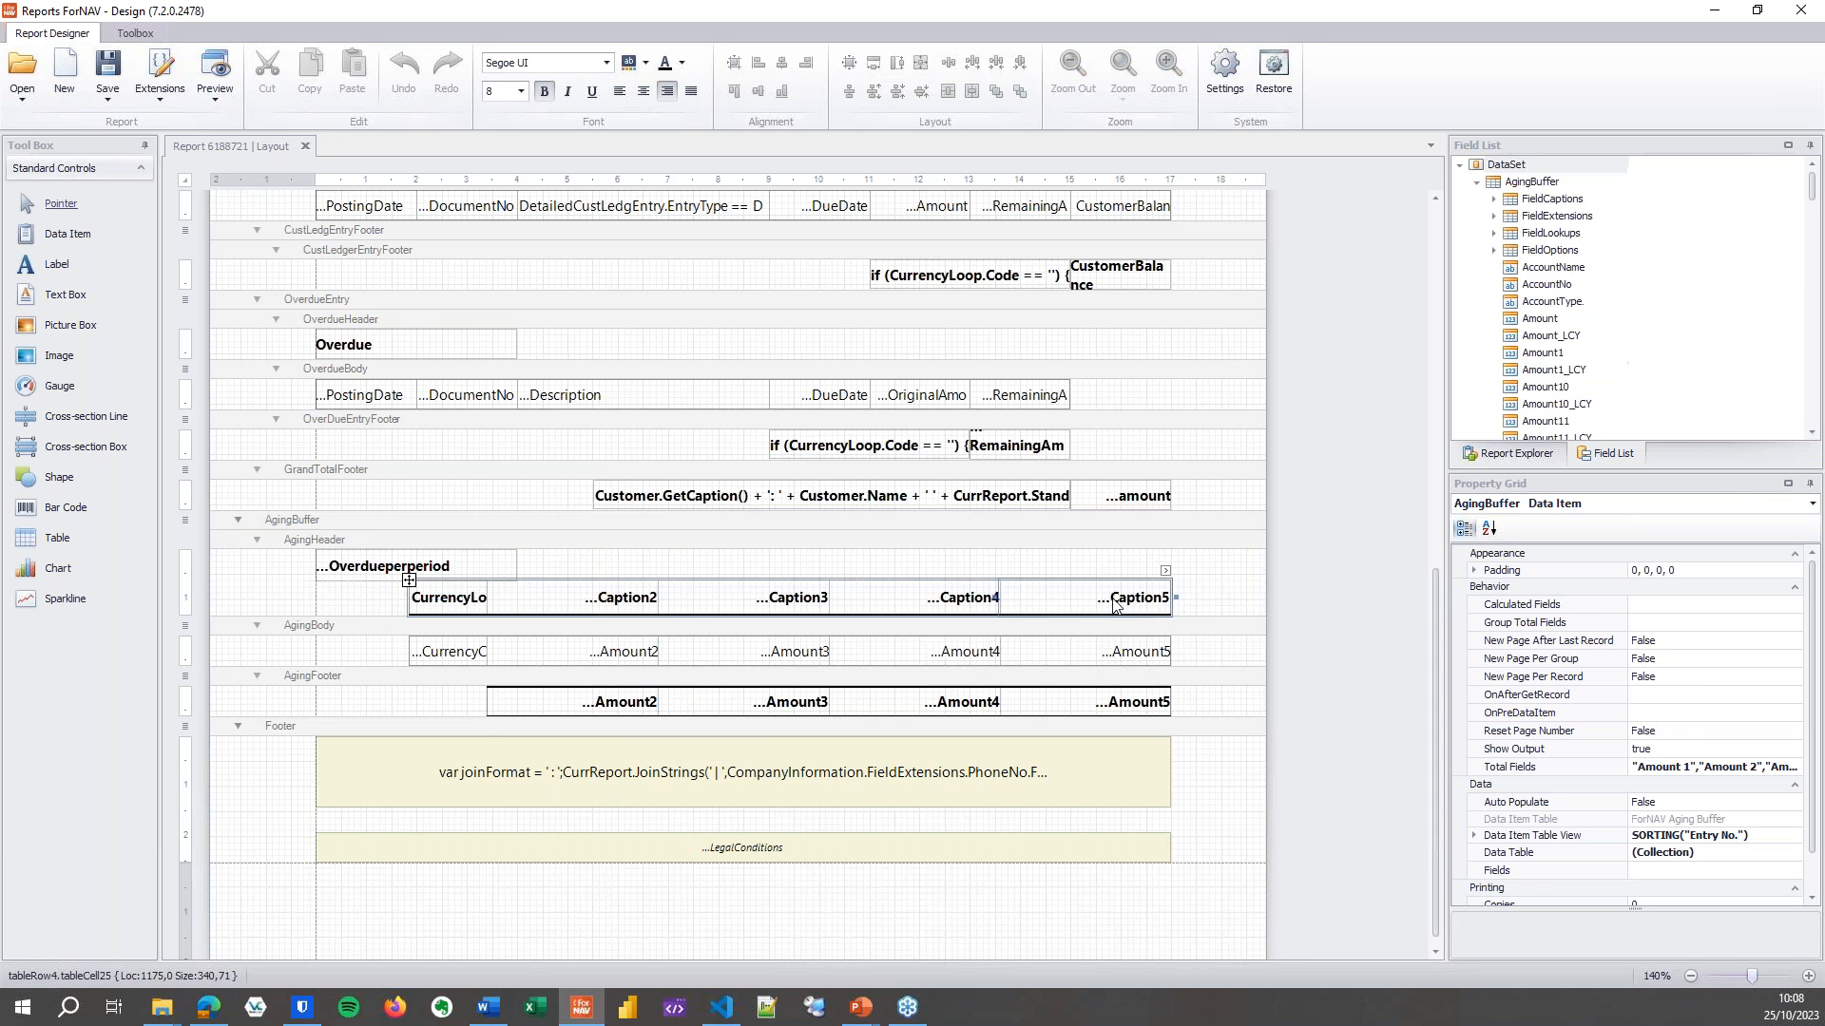
{"action": "mouse_move", "coordinate": [1188, 609]}
{"action": "left_click", "coordinate": [1300, 676]}
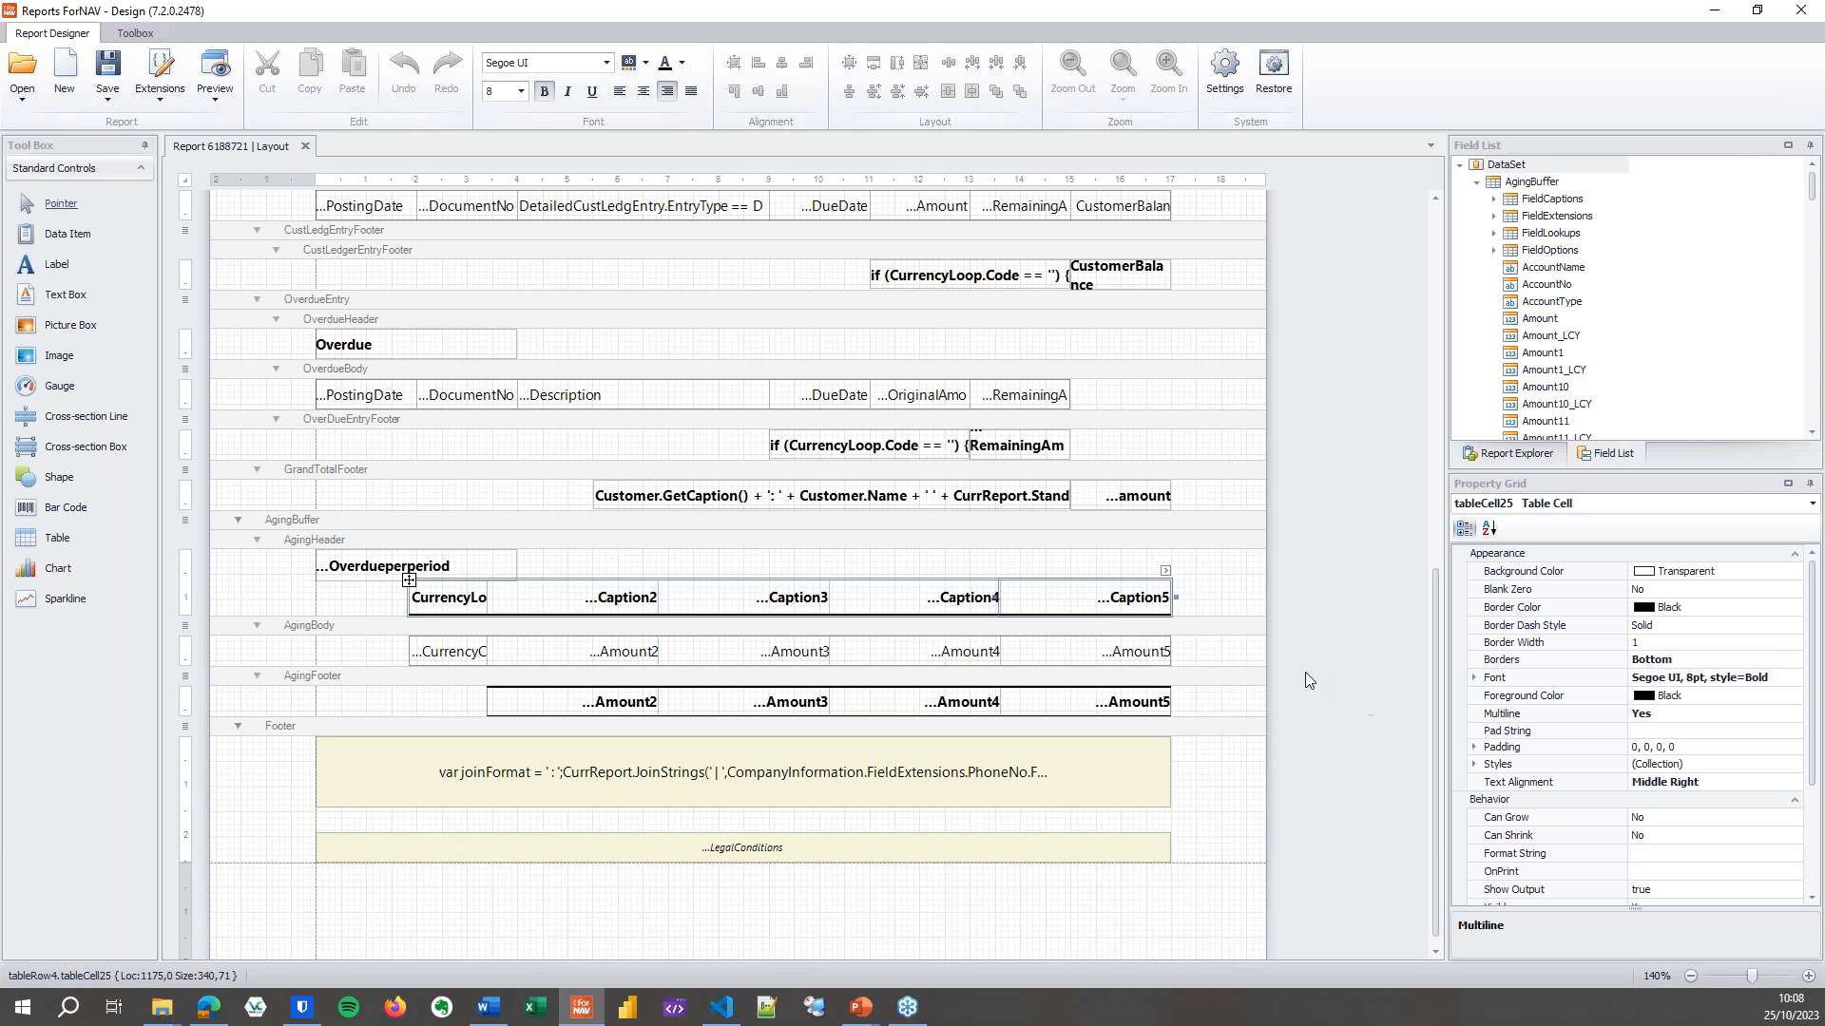
{"action": "right_click", "coordinate": [1157, 656]}
{"action": "mouse_move", "coordinate": [1214, 666]}
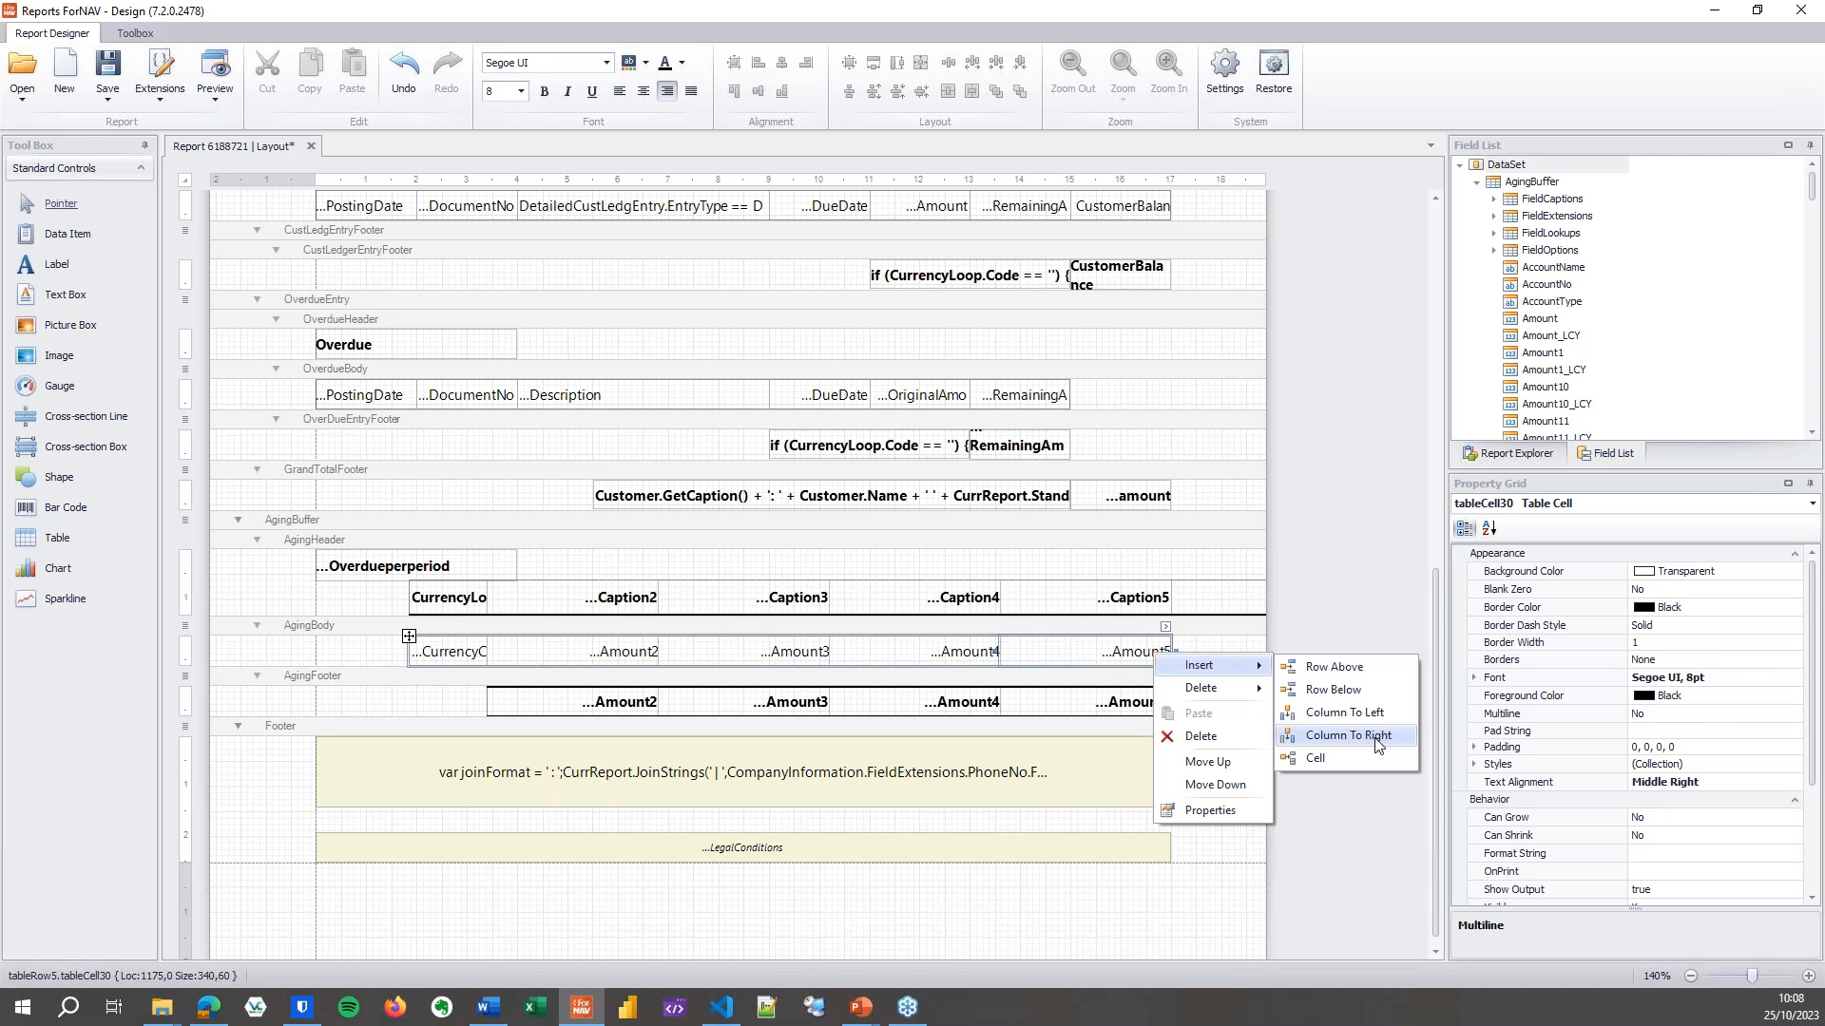
{"action": "left_click", "coordinate": [1307, 739]}
{"action": "right_click", "coordinate": [1154, 712]}
{"action": "mouse_move", "coordinate": [1215, 727]}
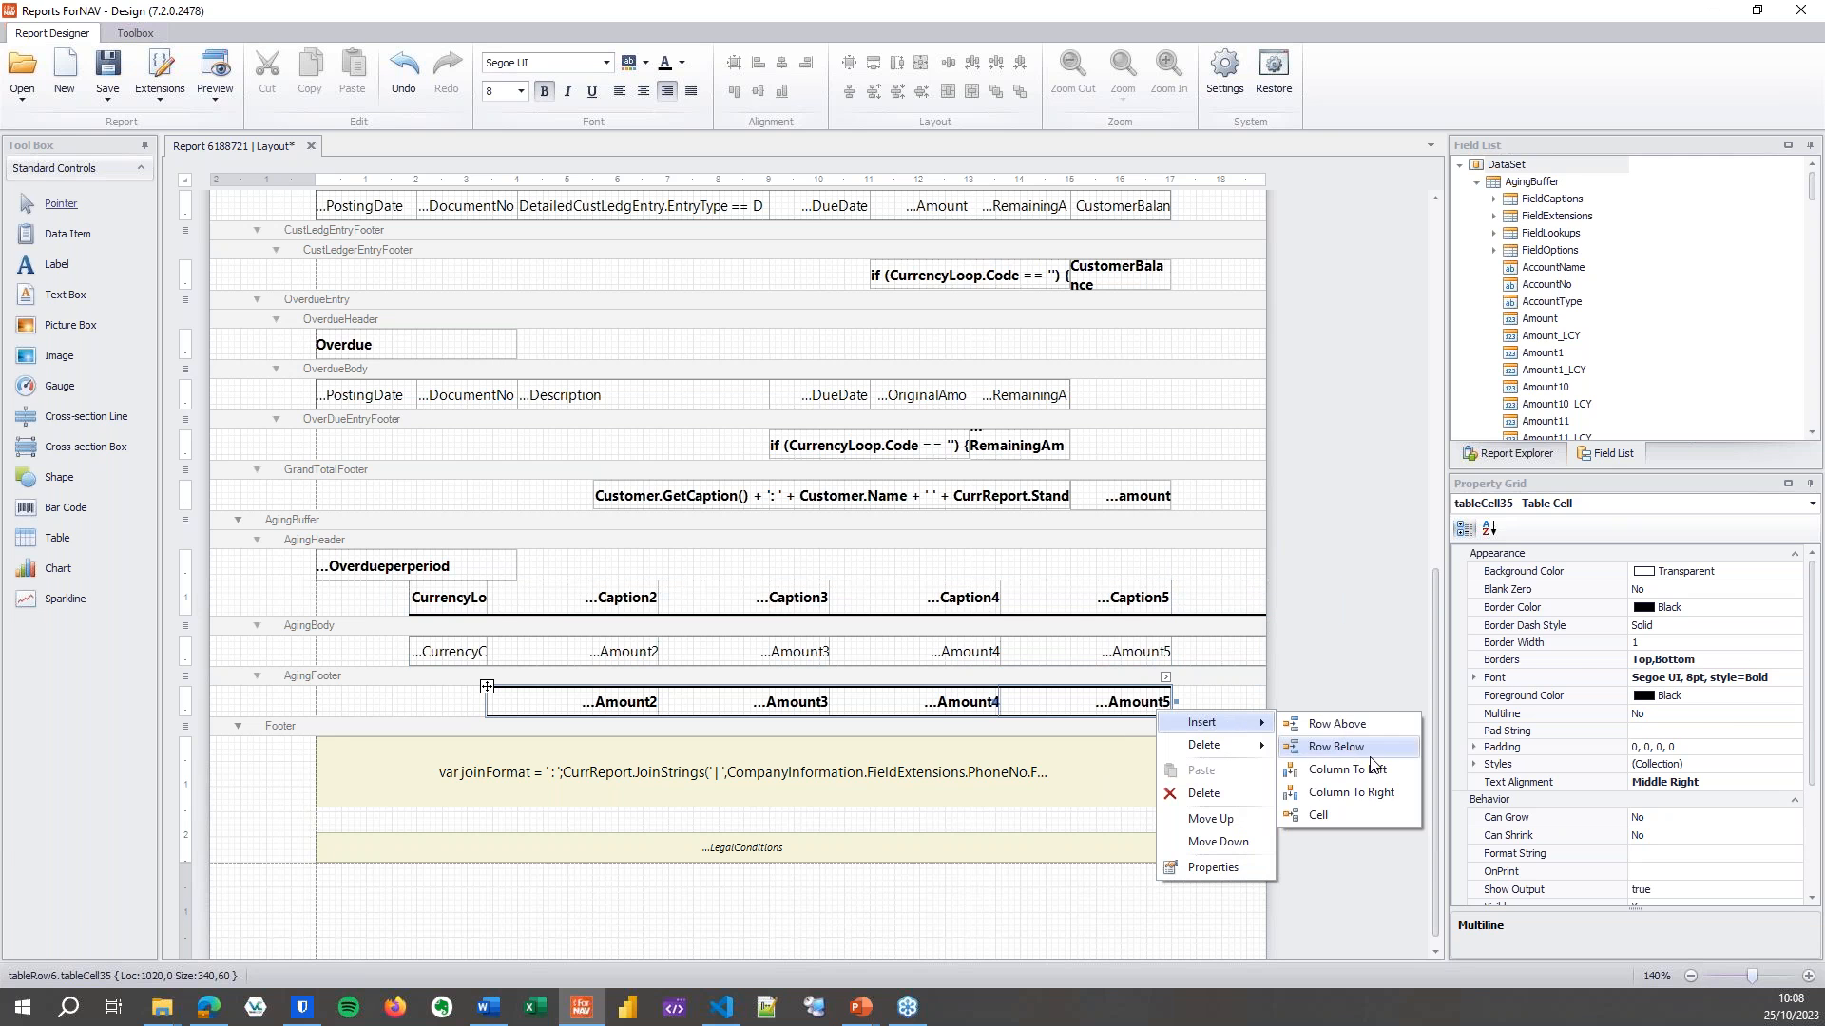
{"action": "left_click", "coordinate": [1350, 798]}
Select the aging header, body and footer tables together and shift them left to fit within the page width.
{"action": "left_click_drag", "start_coordinate": [354, 599], "coordinate": [1226, 719]}
{"action": "key", "text": "Left"}
{"action": "key", "text": "Left"}
{"action": "key", "text": "Left"}
{"action": "key", "text": "Left"}
{"action": "key", "text": "Left"}
{"action": "key", "text": "Left"}
{"action": "key", "text": "Left"}
{"action": "key", "text": "Left"}
{"action": "key", "text": "Left"}
{"action": "key", "text": "Left"}
{"action": "key", "text": "Left"}
{"action": "key", "text": "Left"}
{"action": "key", "text": "Left"}
{"action": "key", "text": "Left"}
{"action": "key", "text": "Left"}
{"action": "key", "text": "Left"}
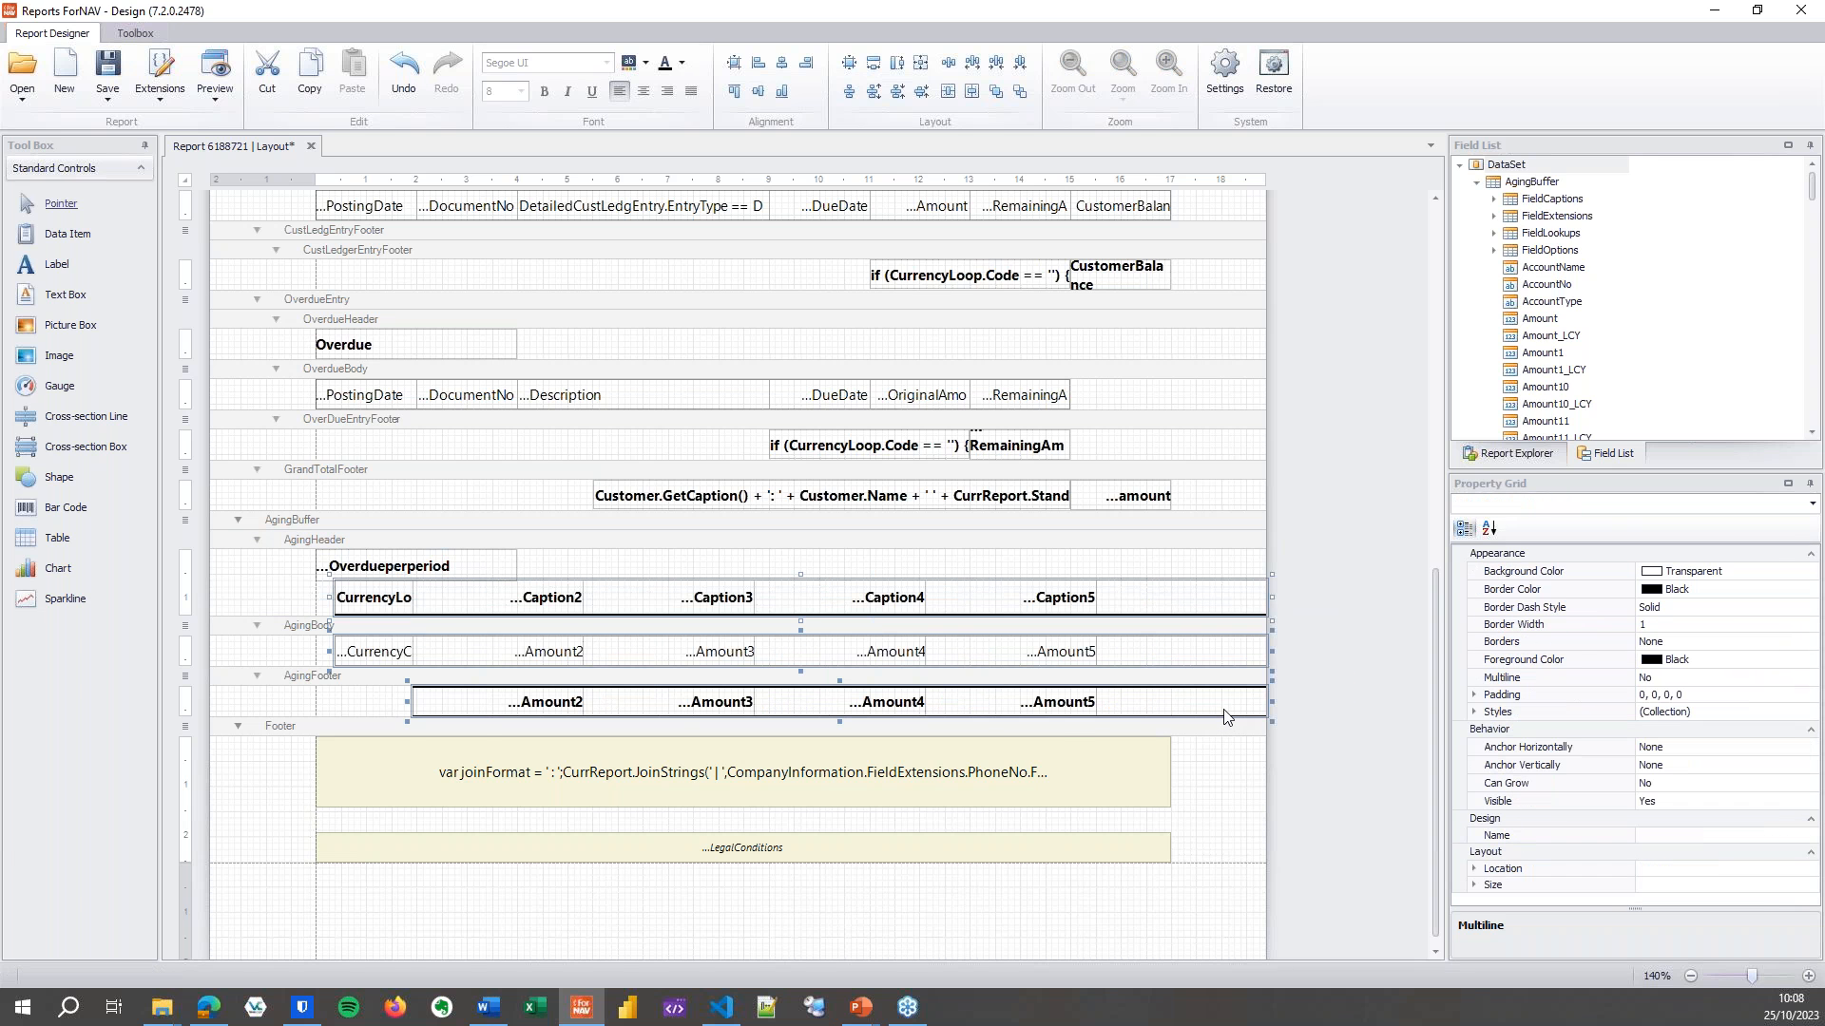
Place the AgingBuffer field Amount6 in the new empty cells of the AgingBody and AgingFooter tables.
{"action": "left_click", "coordinate": [1241, 603]}
{"action": "left_click", "coordinate": [1251, 601]}
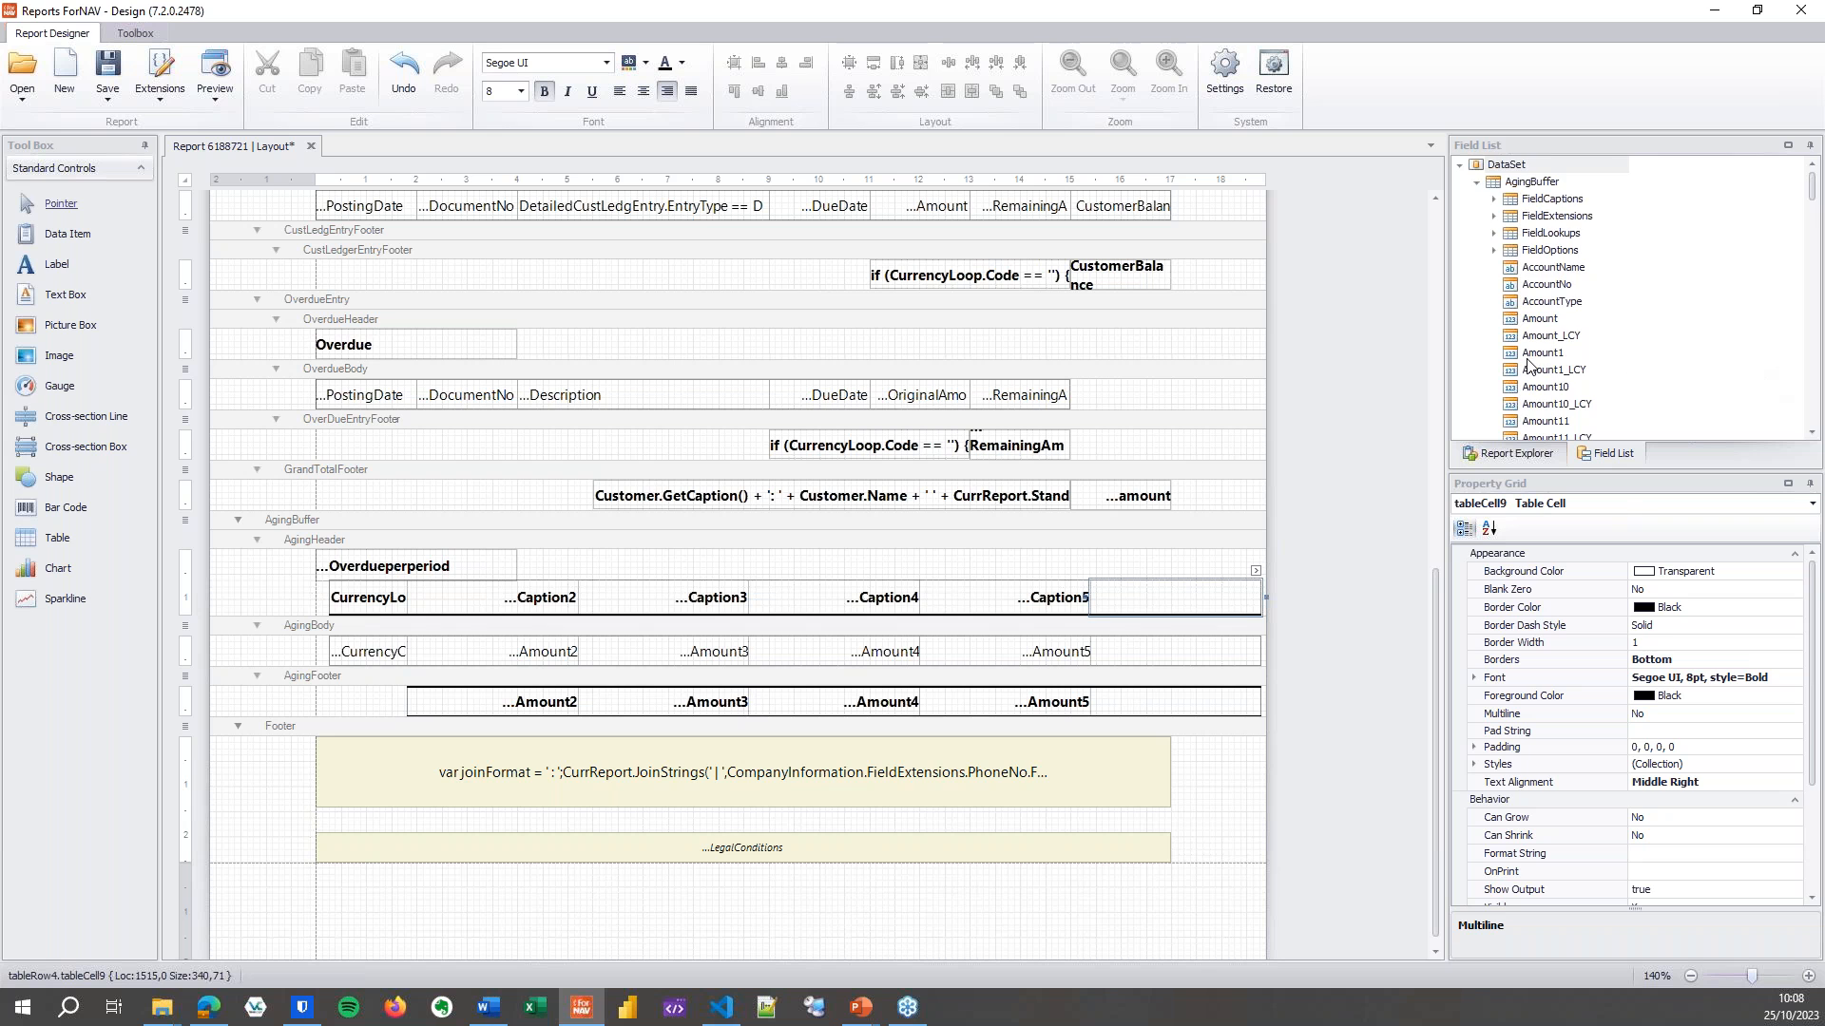
{"action": "scroll", "coordinate": [1550, 351], "scroll_direction": "down", "scroll_amount": 14}
{"action": "scroll", "coordinate": [1561, 328], "scroll_direction": "down", "scroll_amount": 8}
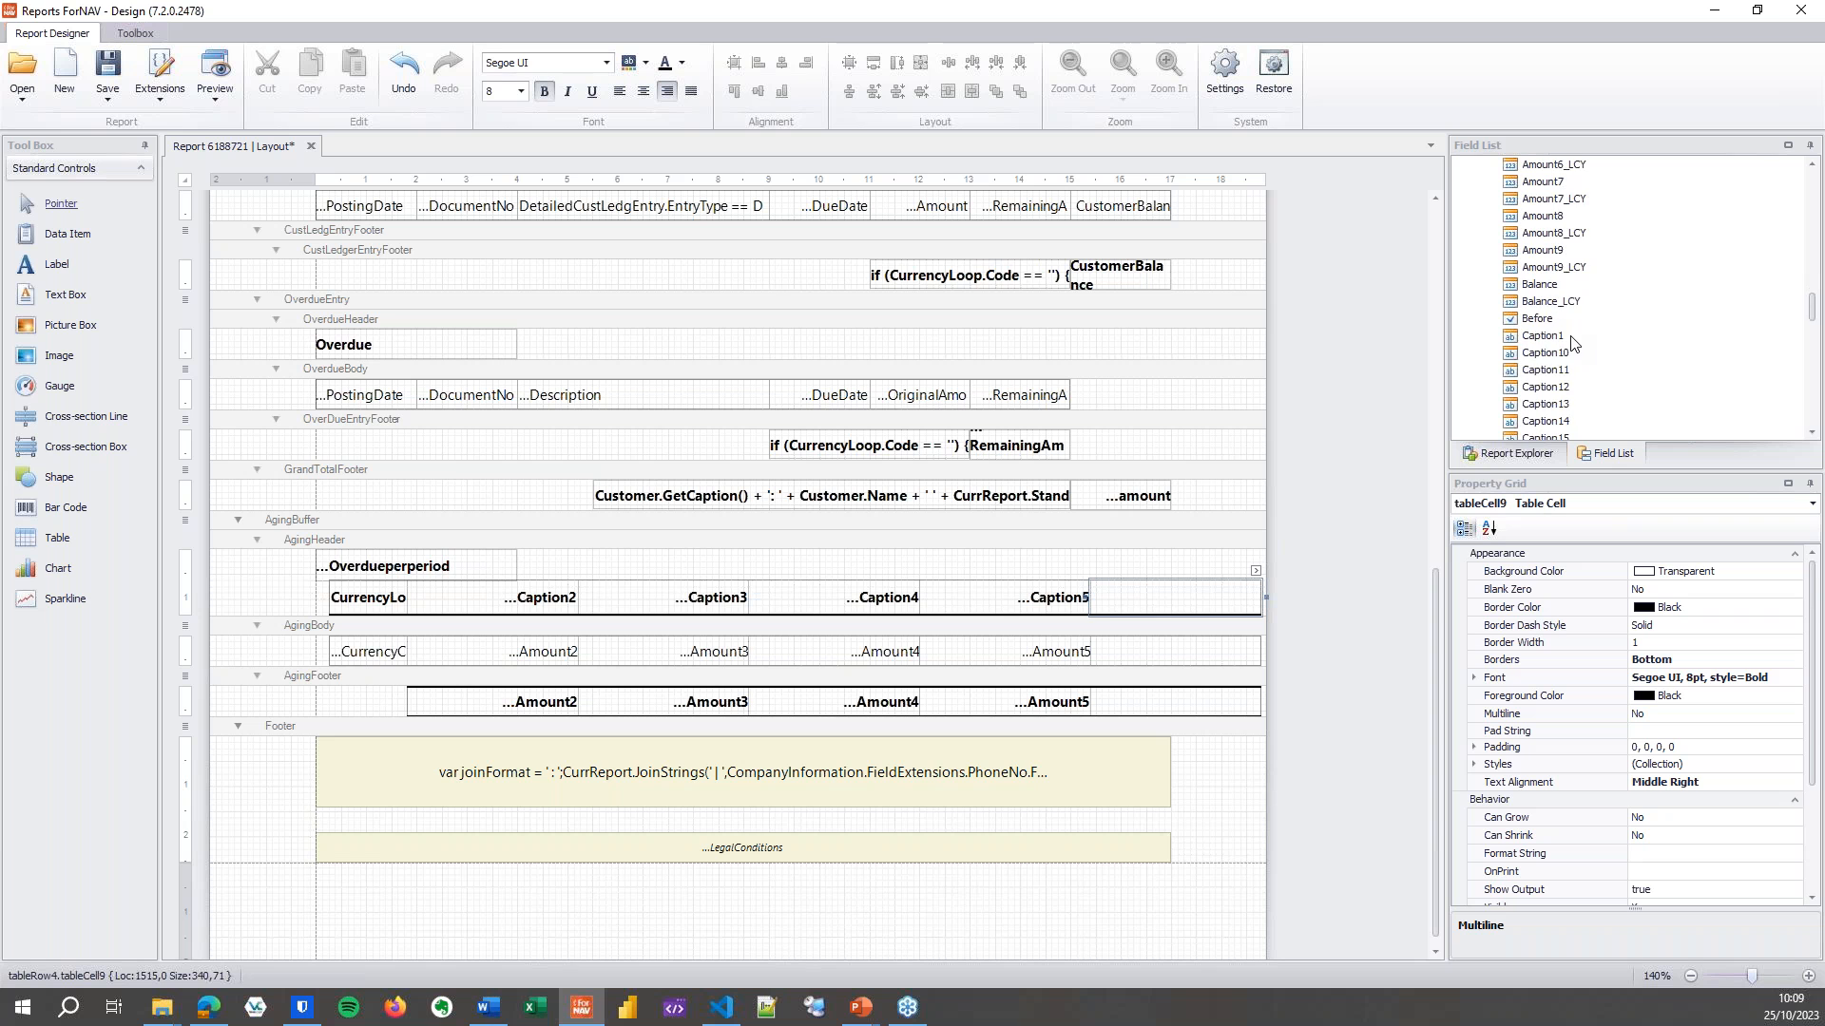
{"action": "scroll", "coordinate": [1570, 343], "scroll_direction": "up", "scroll_amount": 2}
{"action": "left_click_drag", "start_coordinate": [1542, 250], "coordinate": [1226, 656]}
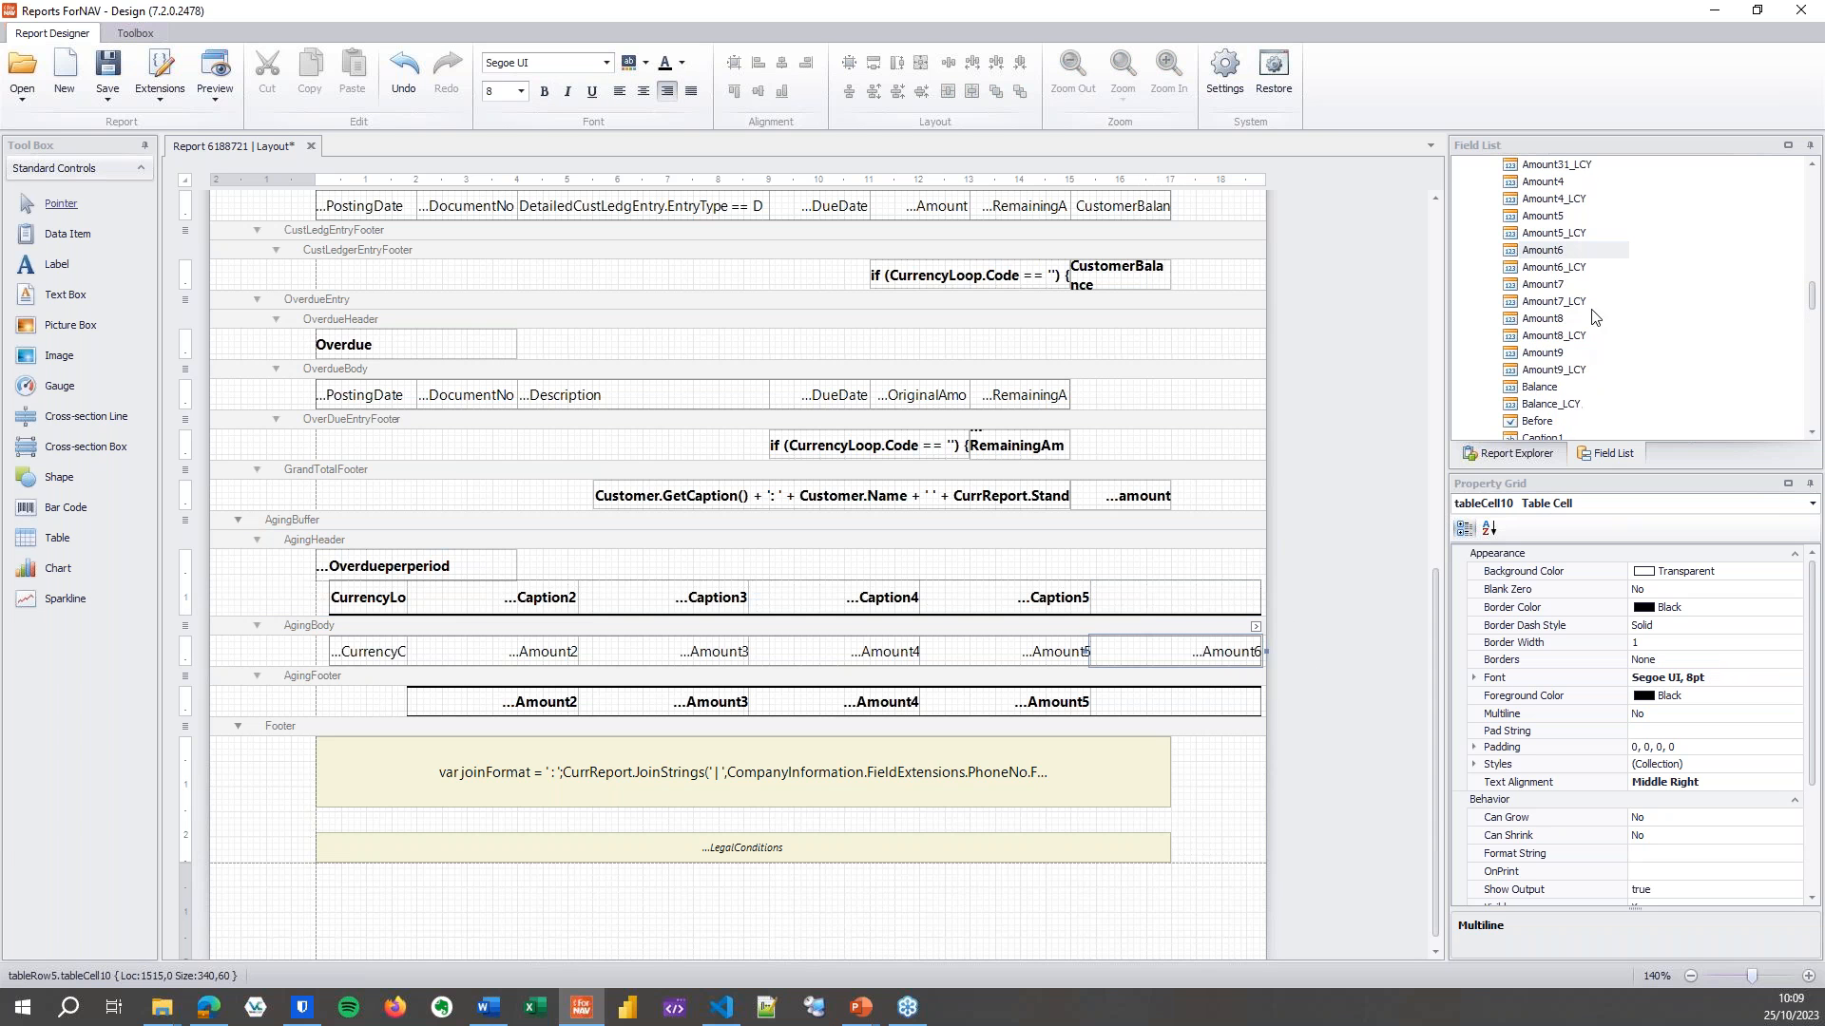
{"action": "left_click_drag", "start_coordinate": [1547, 255], "coordinate": [1226, 704]}
Place the AgingBuffer field Caption6 in the new empty cell of the AgingHeader table.
{"action": "scroll", "coordinate": [1620, 302], "scroll_direction": "down", "scroll_amount": 6}
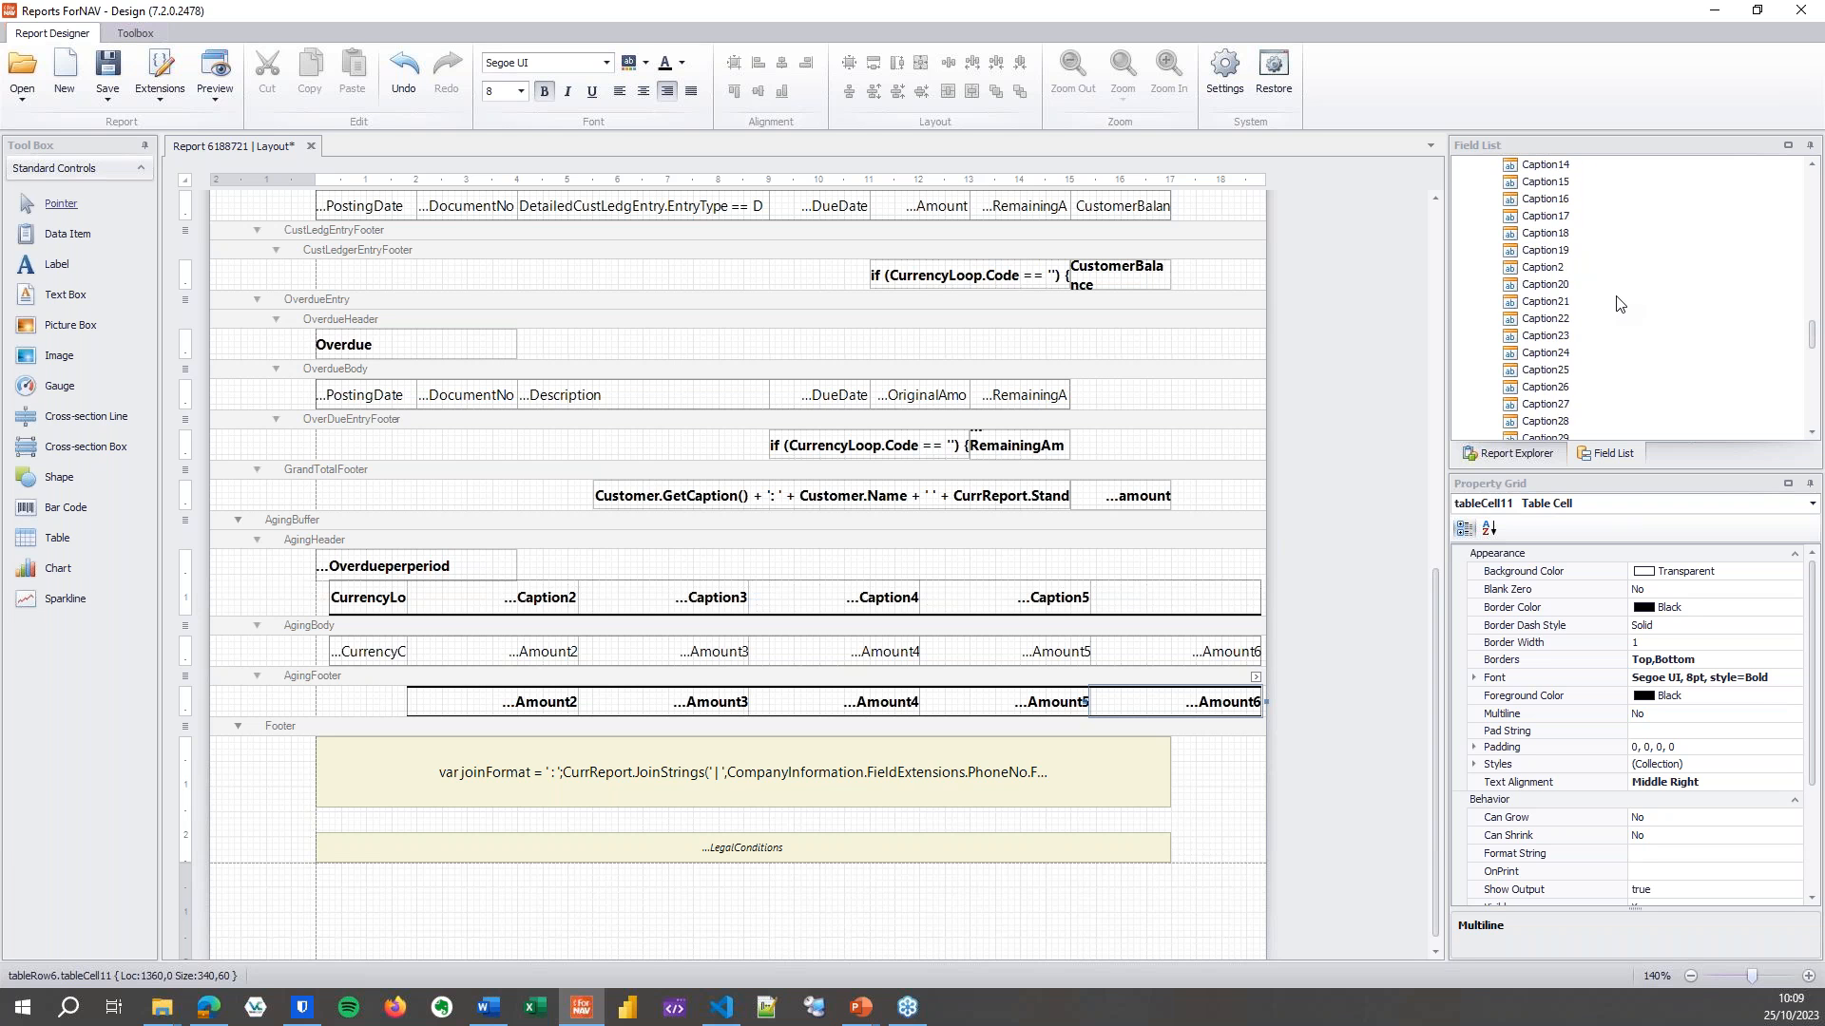
{"action": "scroll", "coordinate": [1619, 303], "scroll_direction": "down", "scroll_amount": 3}
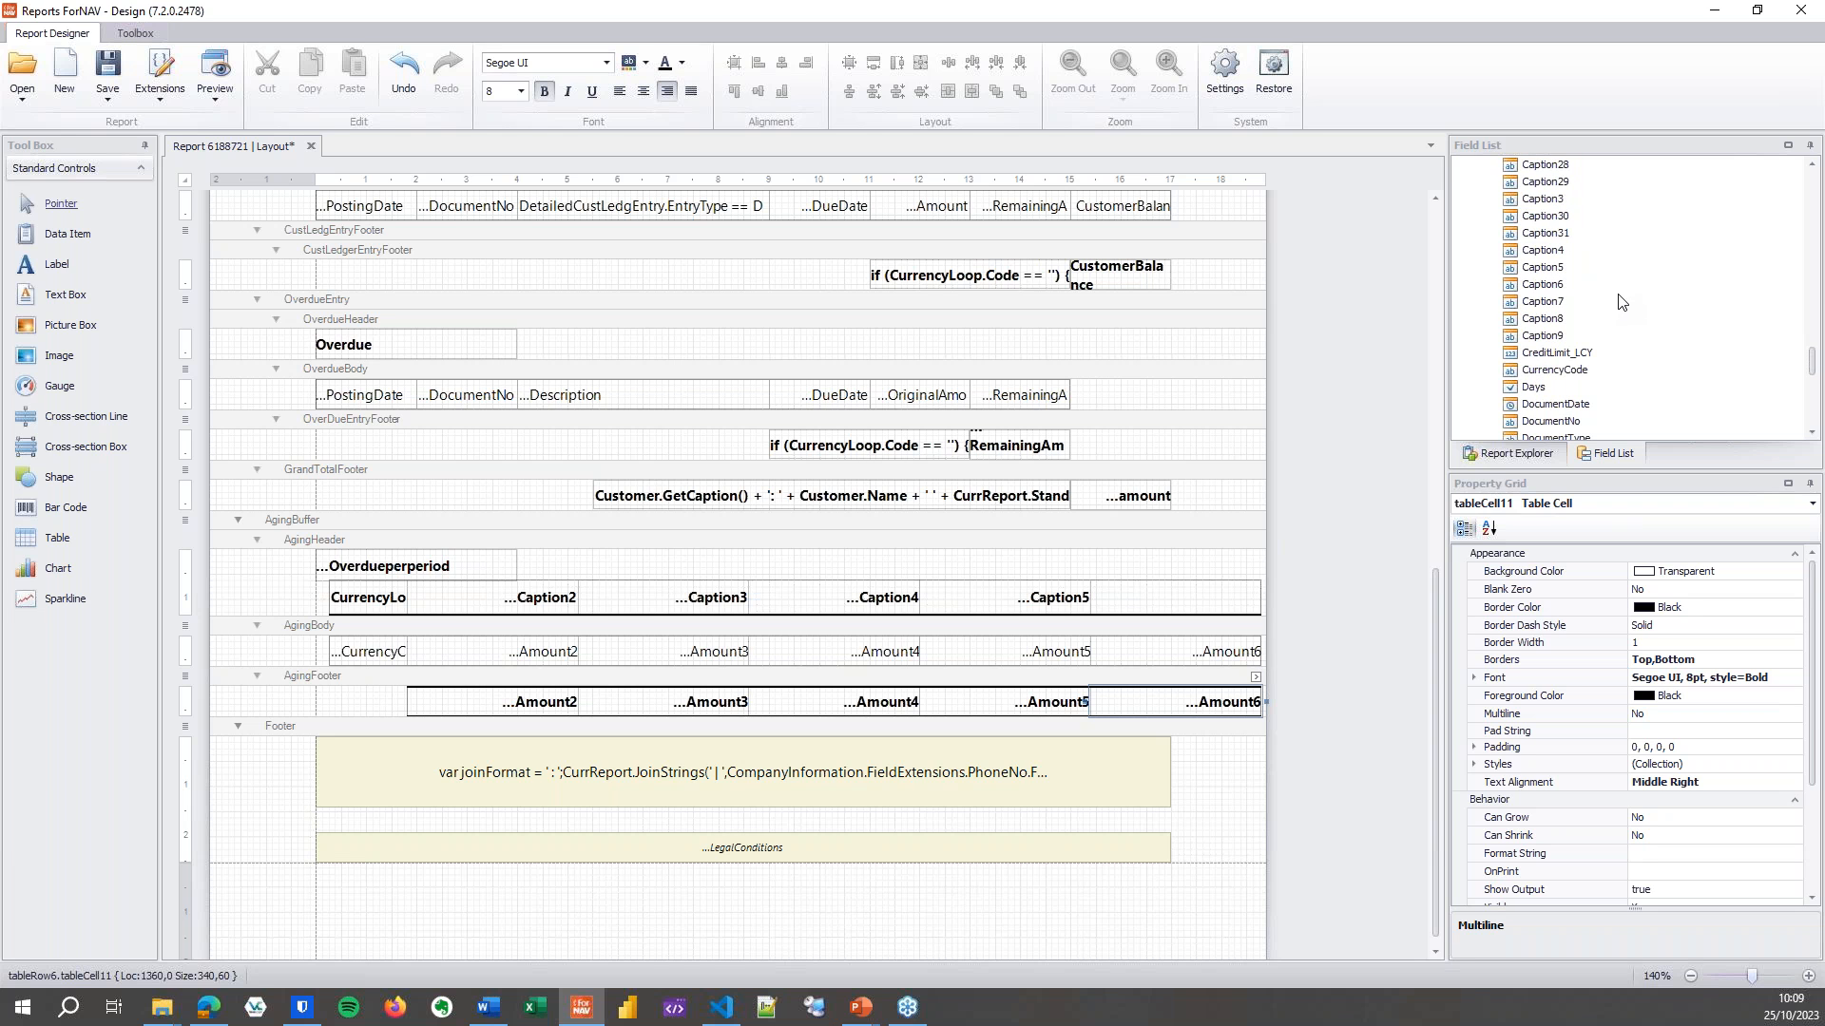
{"action": "left_click_drag", "start_coordinate": [1544, 284], "coordinate": [1192, 610]}
Give the Caption6 cell and both Amount6 cells a yellow background.
{"action": "left_click", "coordinate": [1217, 661], "text": "ctrl"}
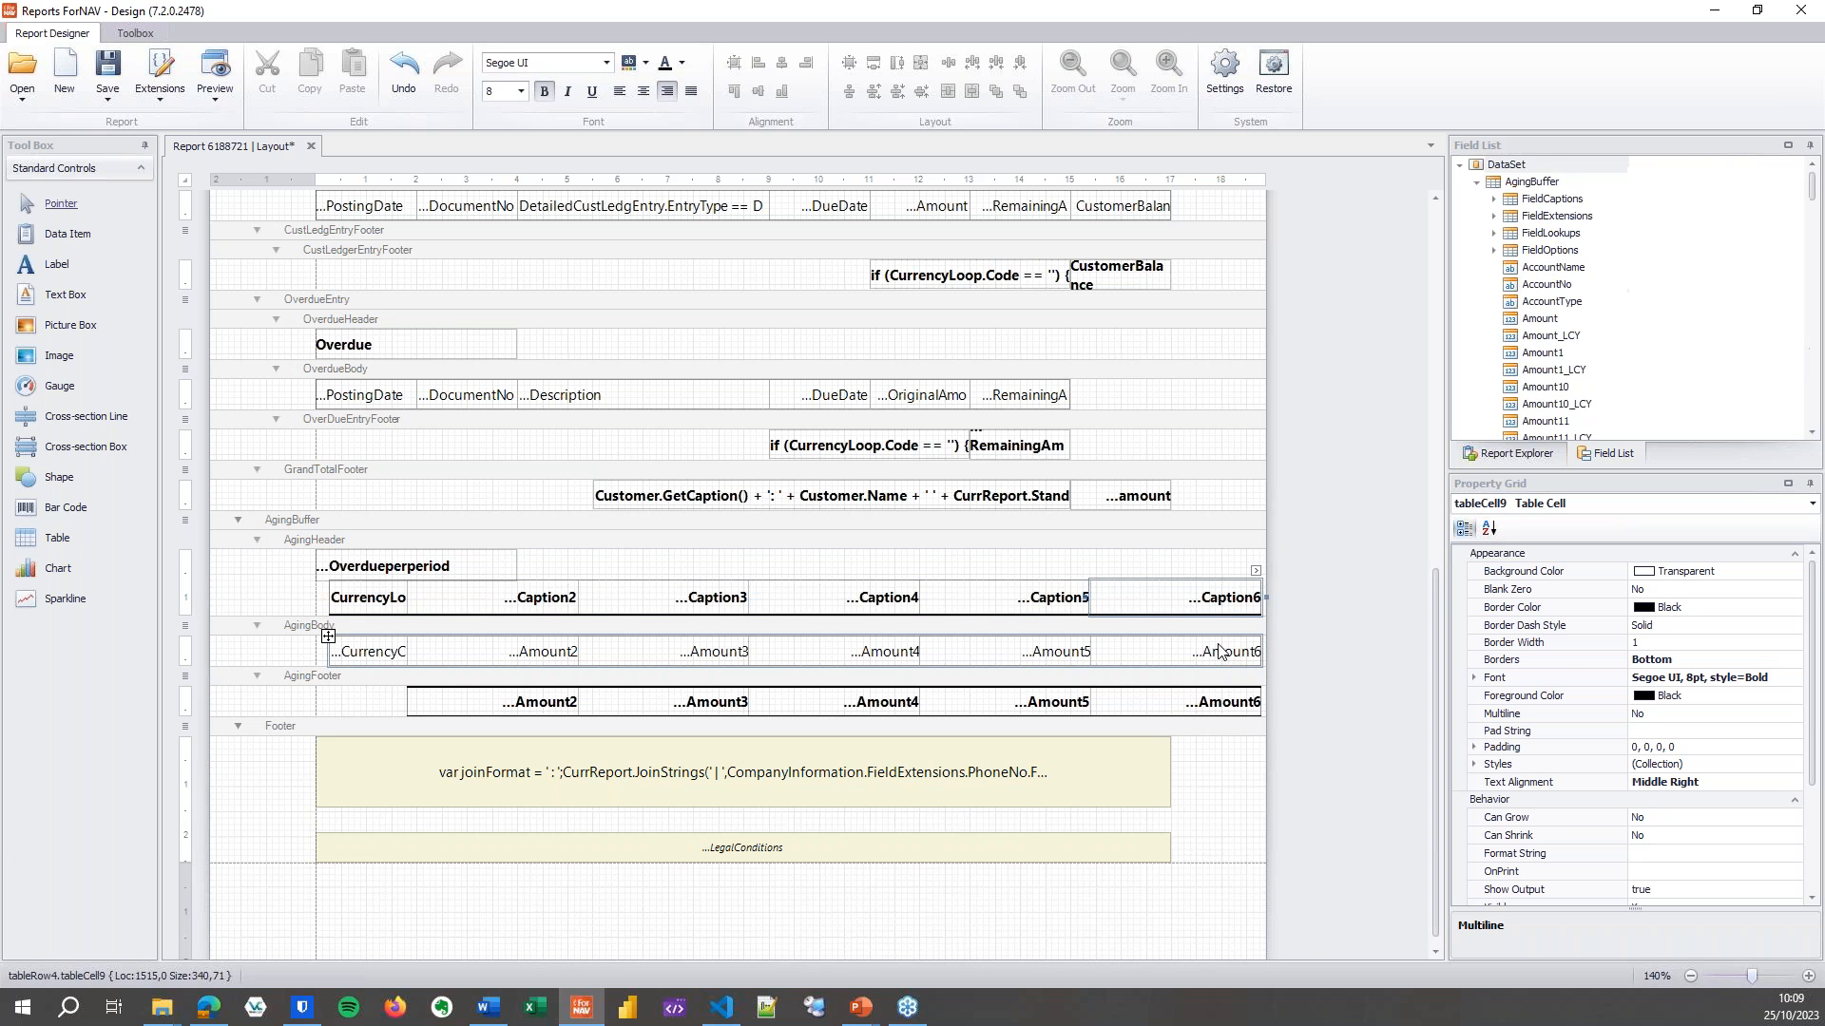
{"action": "left_click", "coordinate": [1246, 711], "text": "ctrl"}
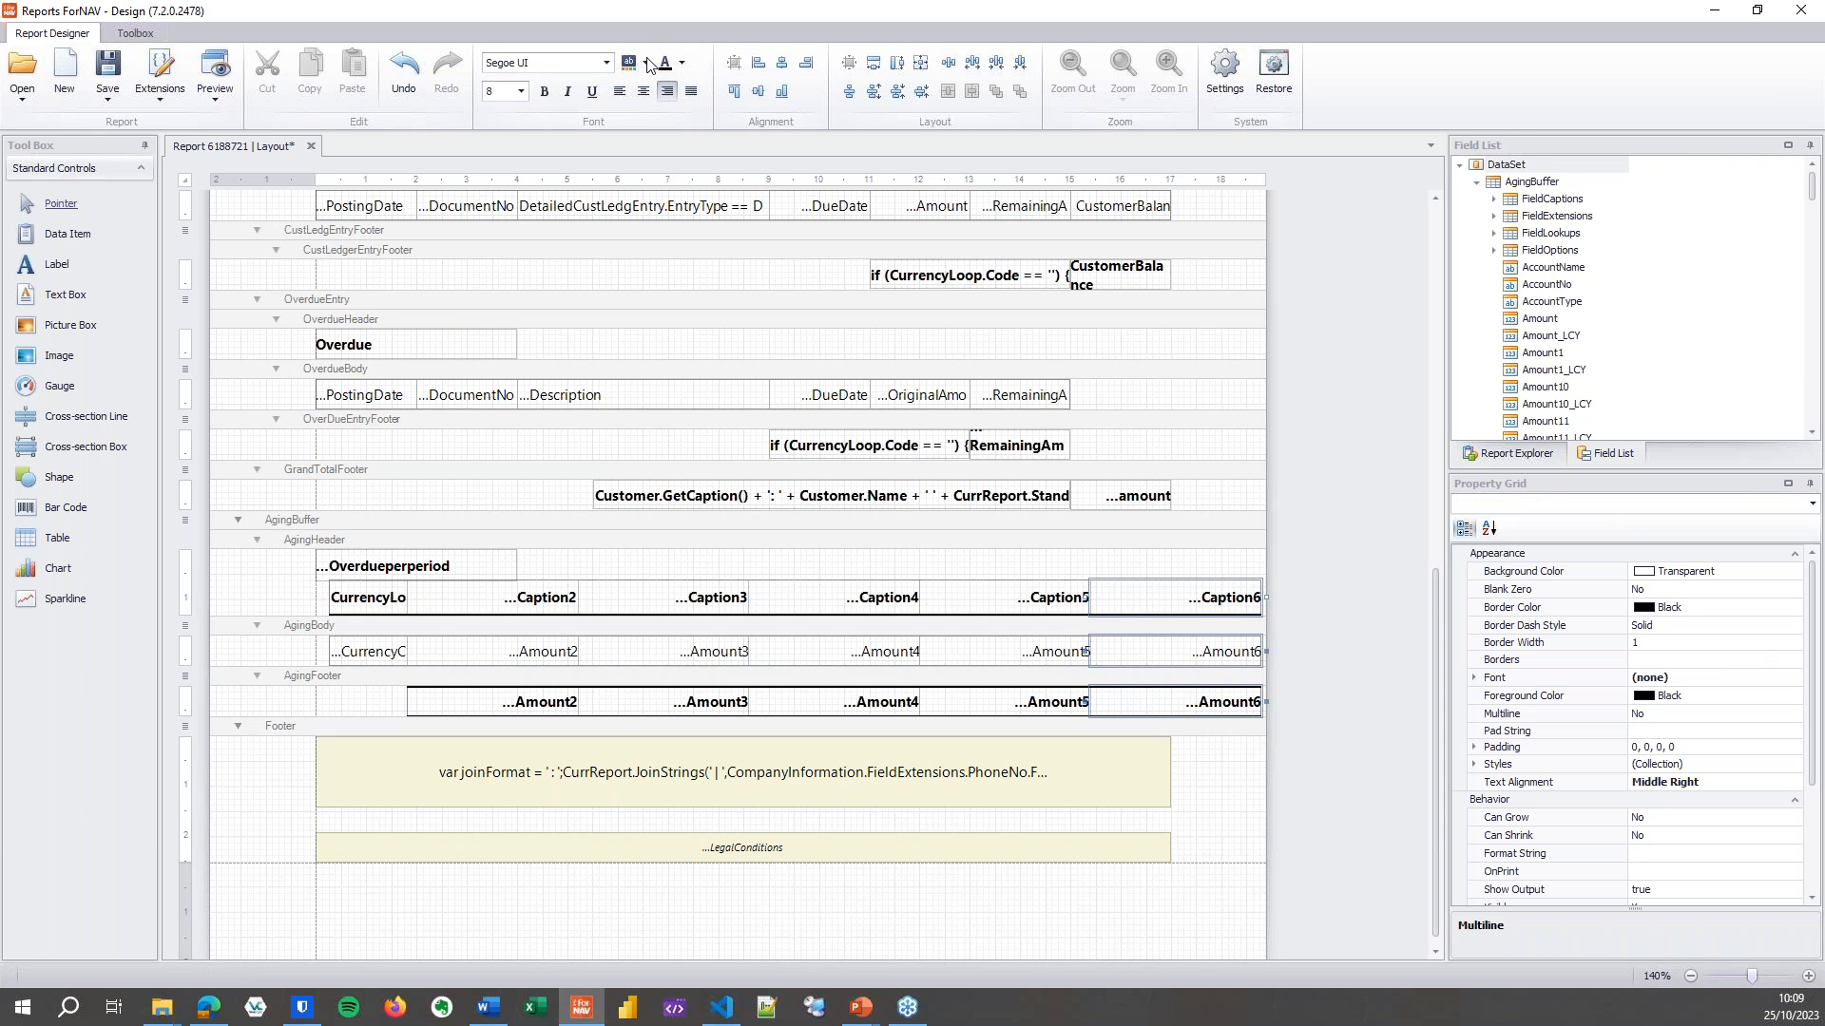
{"action": "left_click", "coordinate": [647, 63]}
{"action": "left_click", "coordinate": [696, 147]}
{"action": "left_click", "coordinate": [1330, 412]}
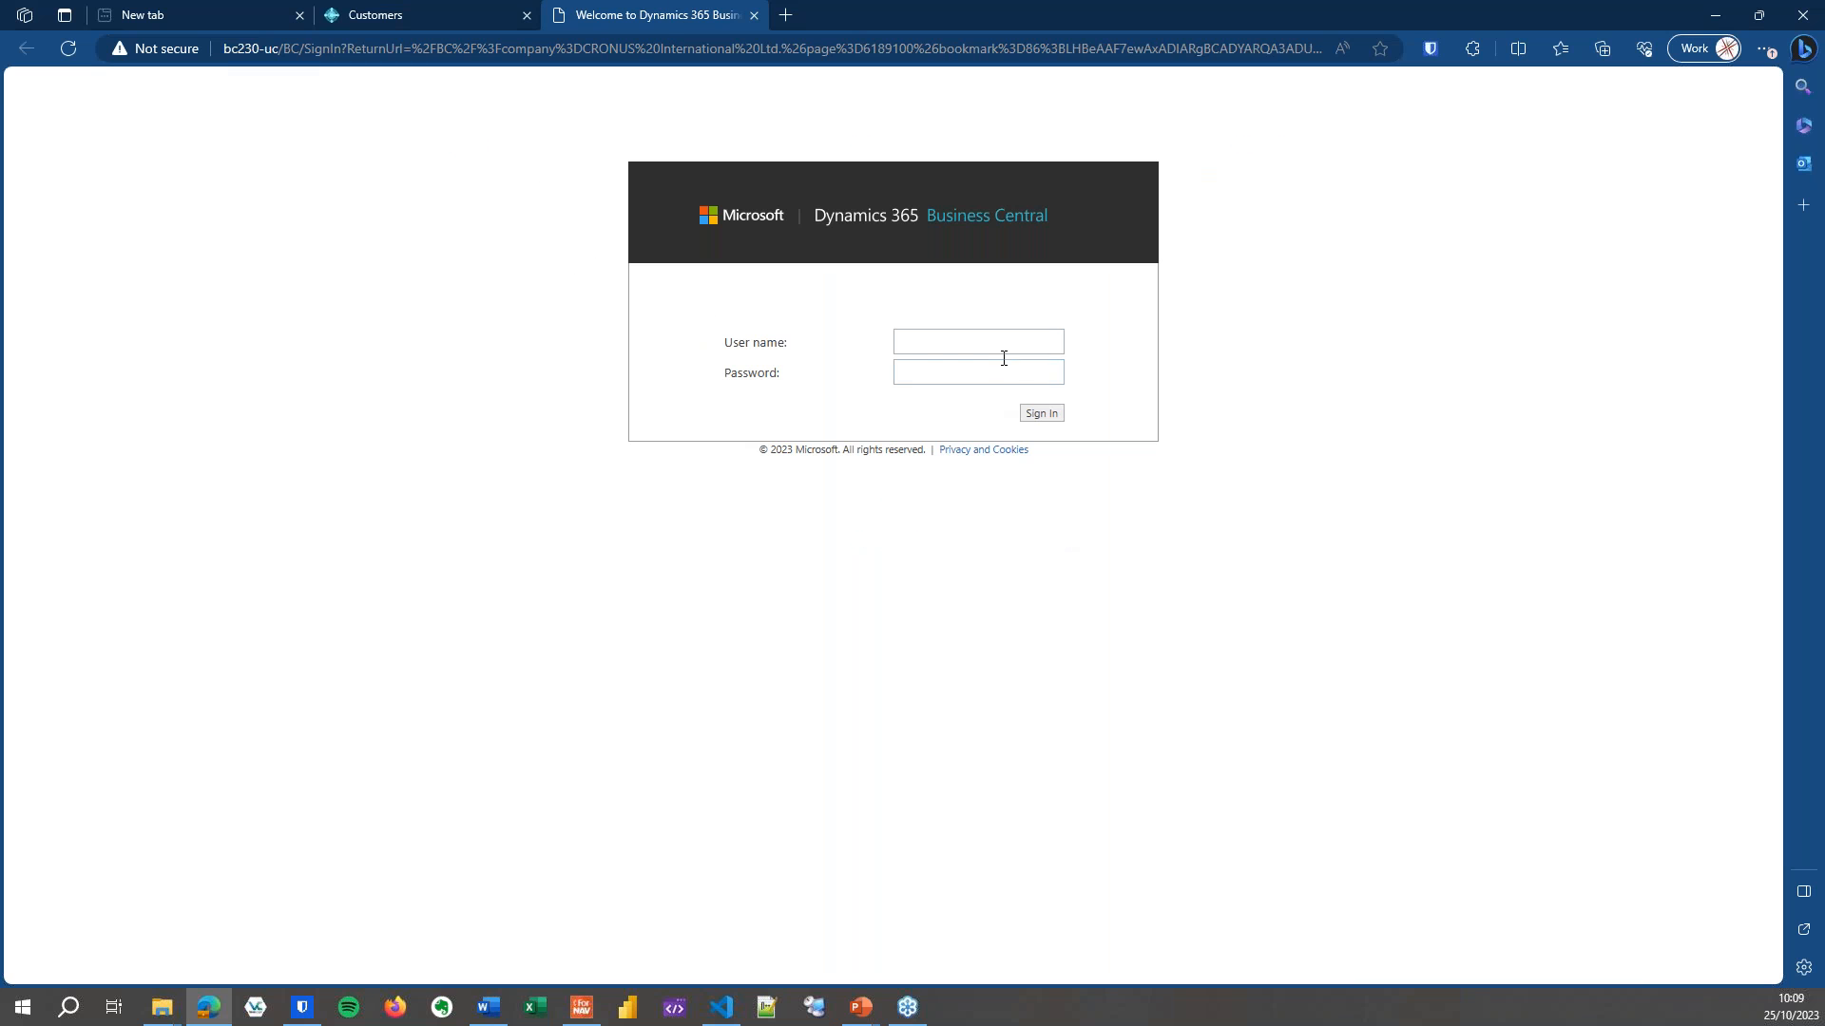
Sign in to Business Central with the user name and account password to load the ForNAV preview.
{"action": "left_click", "coordinate": [1004, 358]}
{"action": "left_click", "coordinate": [998, 403]}
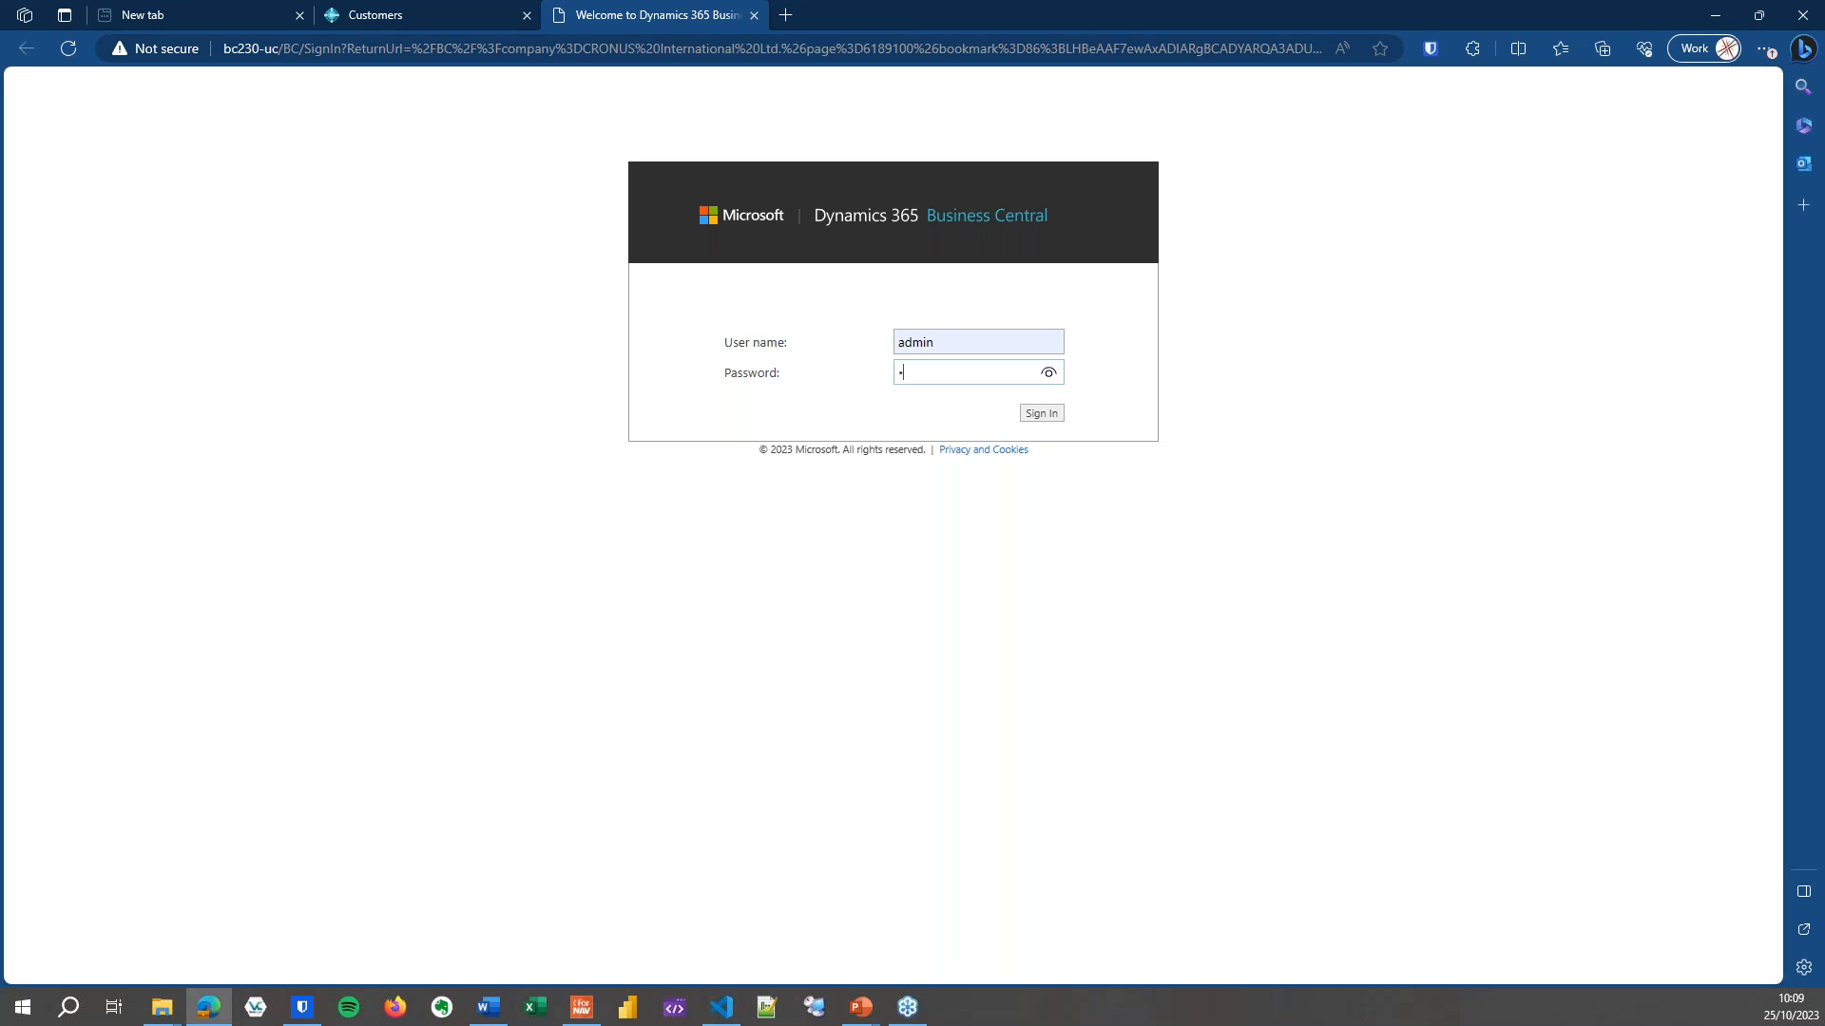
{"action": "key", "text": "Return"}
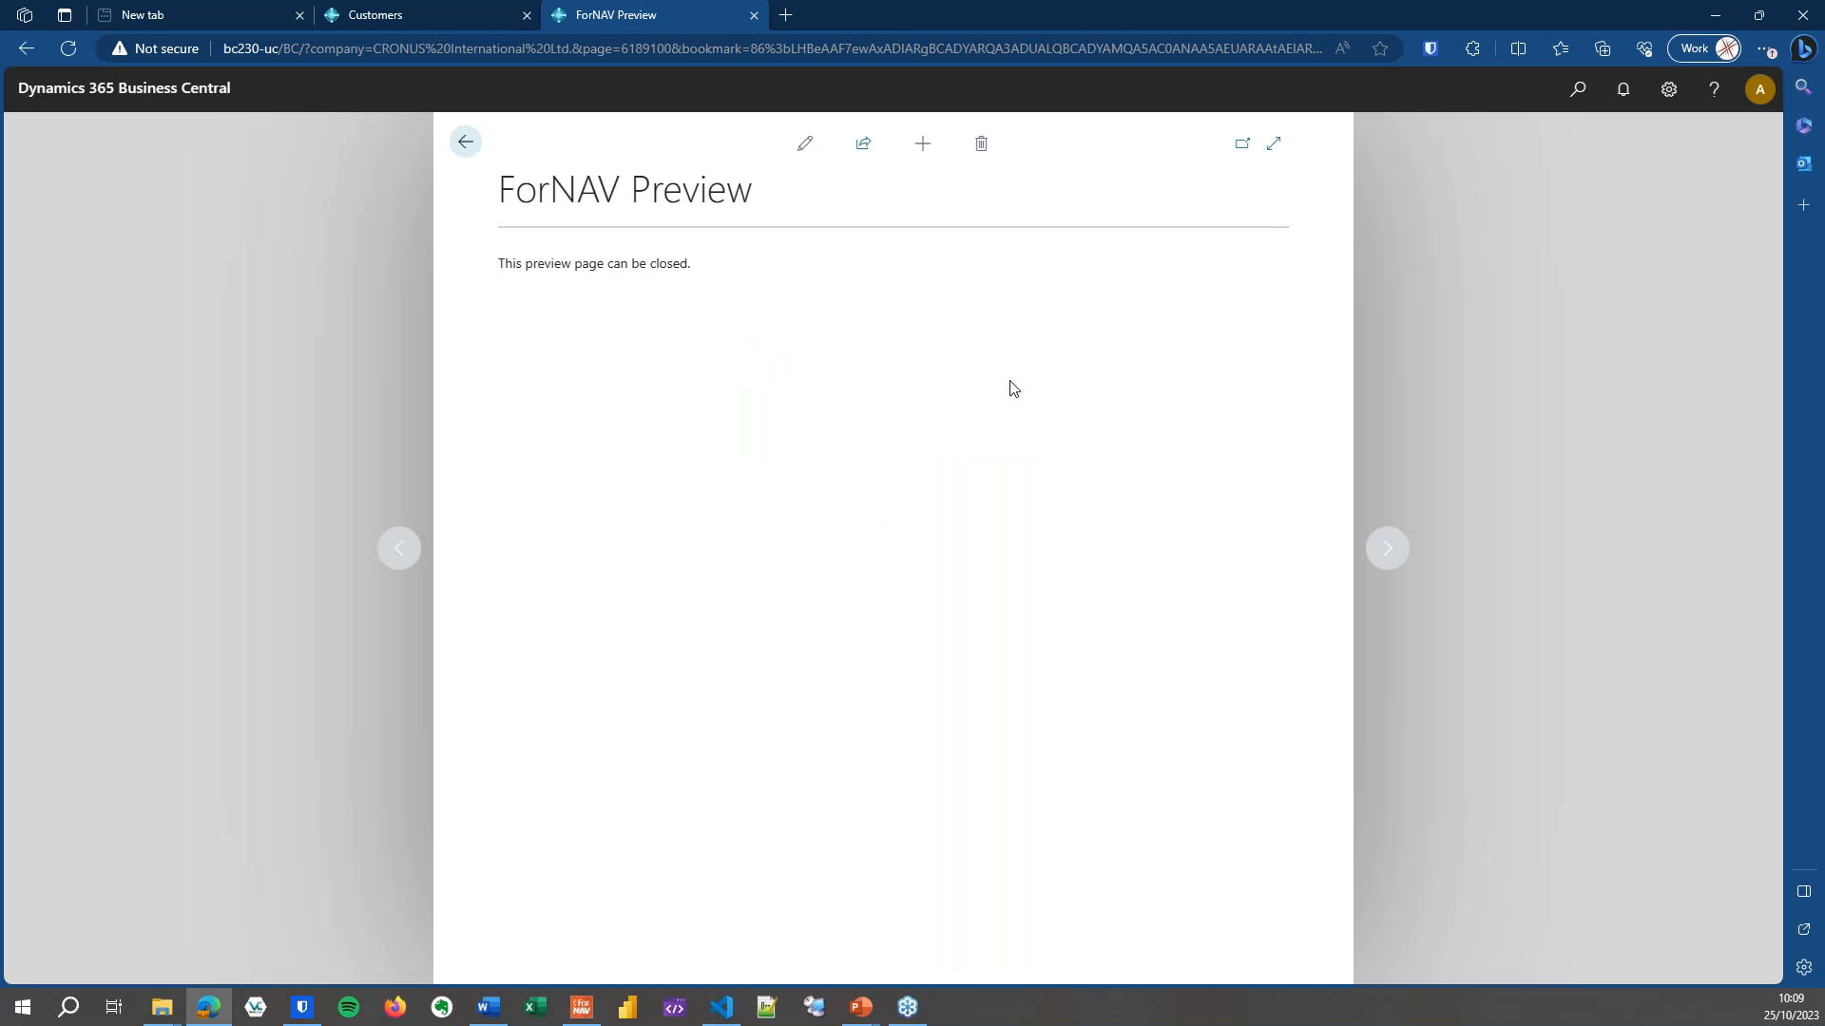
Set the Statement's Column Count to 6 and preview the modified layout.
{"action": "scroll", "coordinate": [1009, 843], "scroll_direction": "down", "scroll_amount": 1}
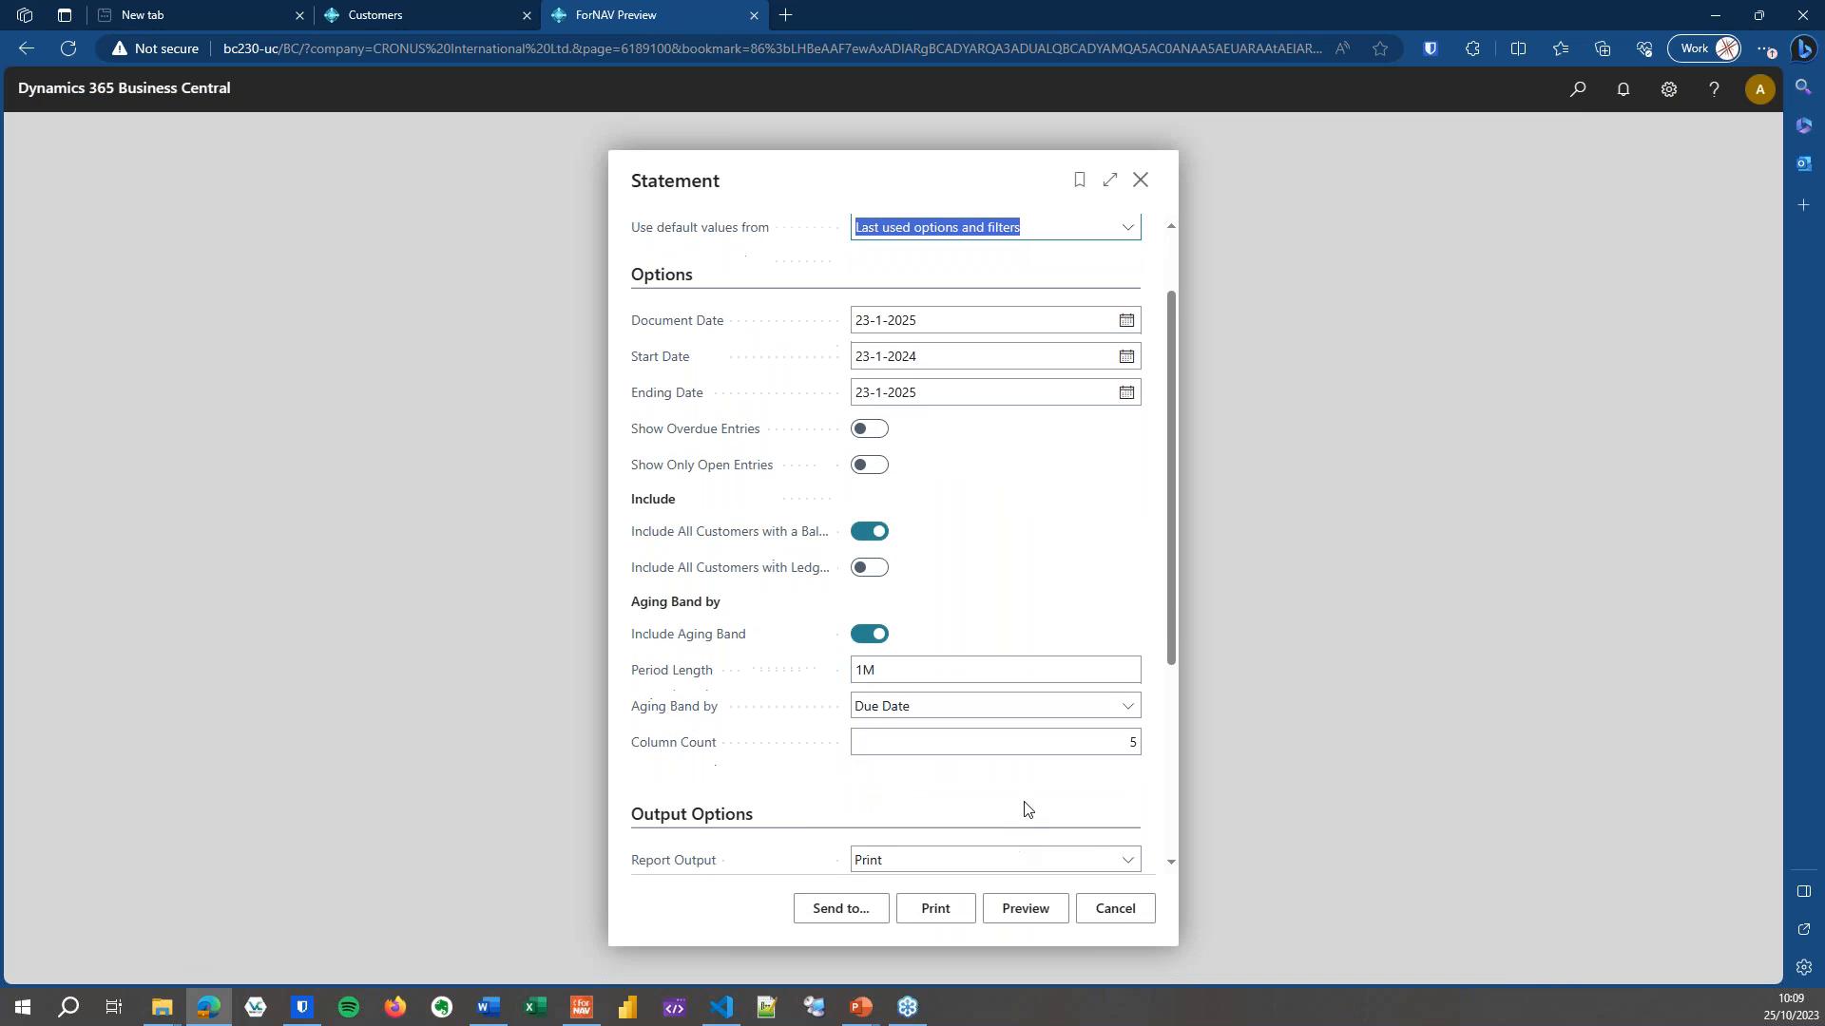
{"action": "left_click", "coordinate": [1050, 748]}
{"action": "type", "text": "6"}
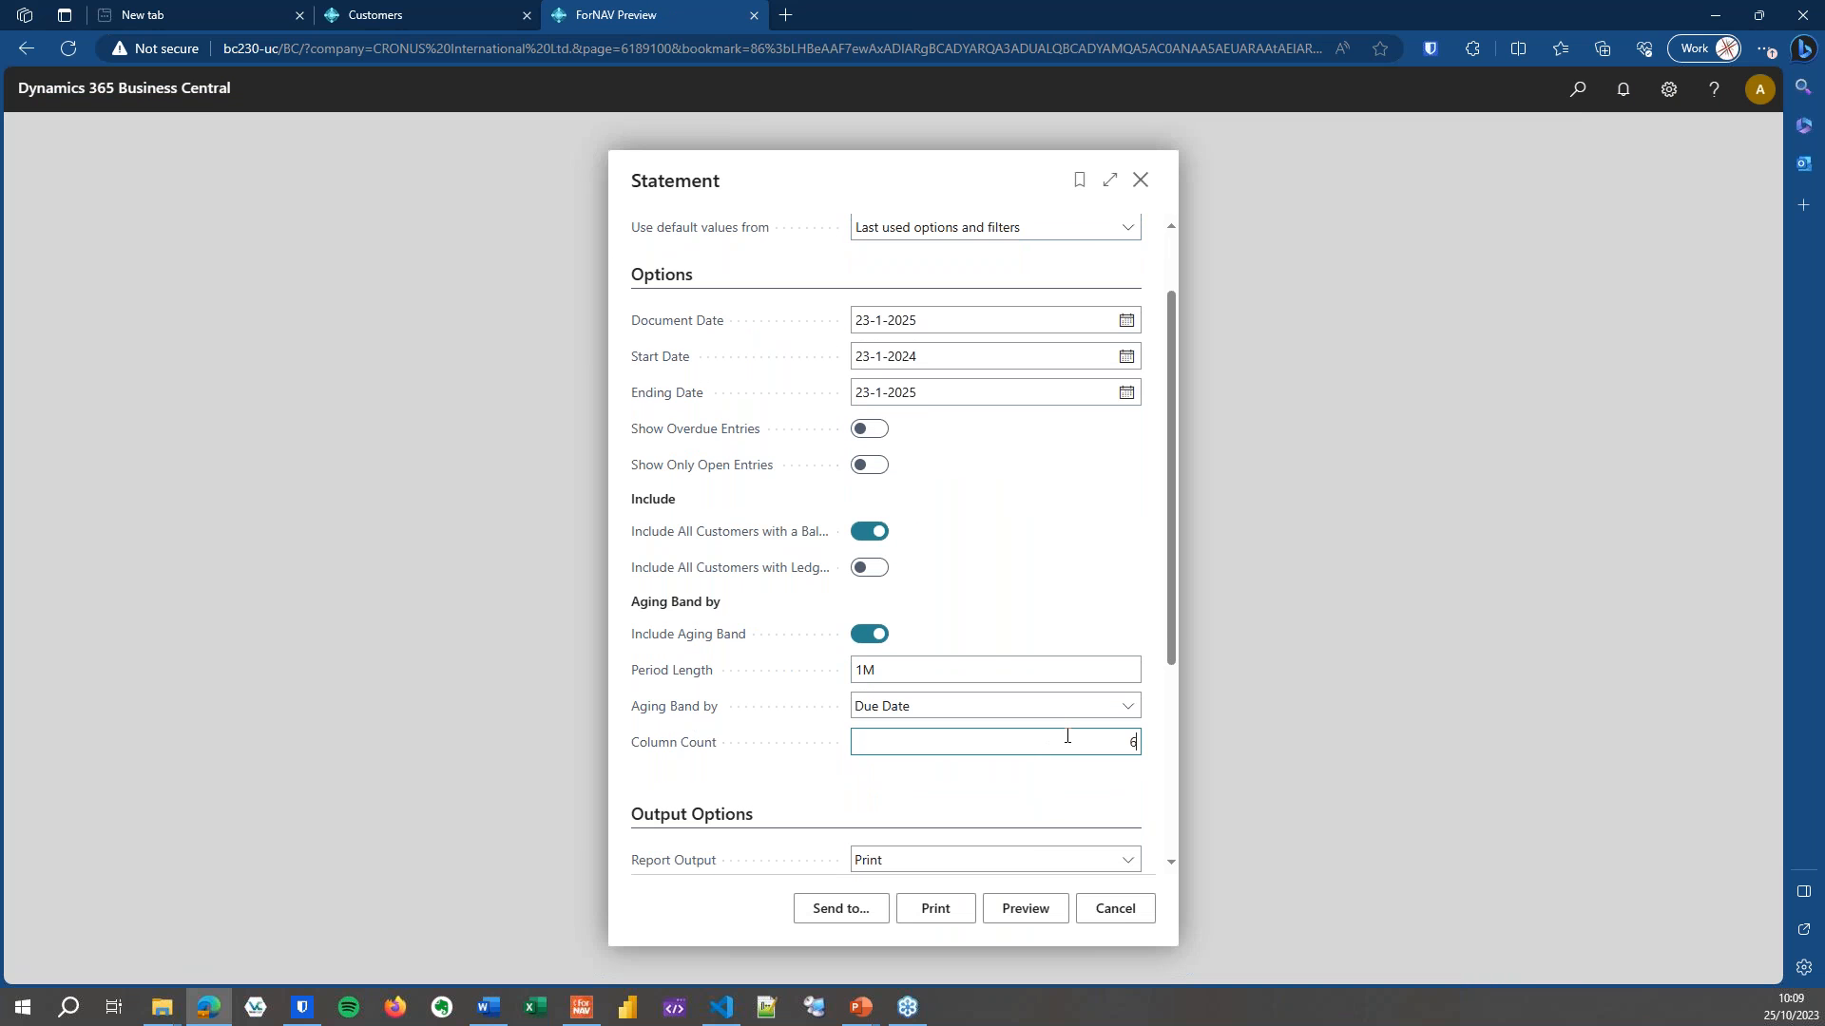
{"action": "left_click", "coordinate": [1041, 908]}
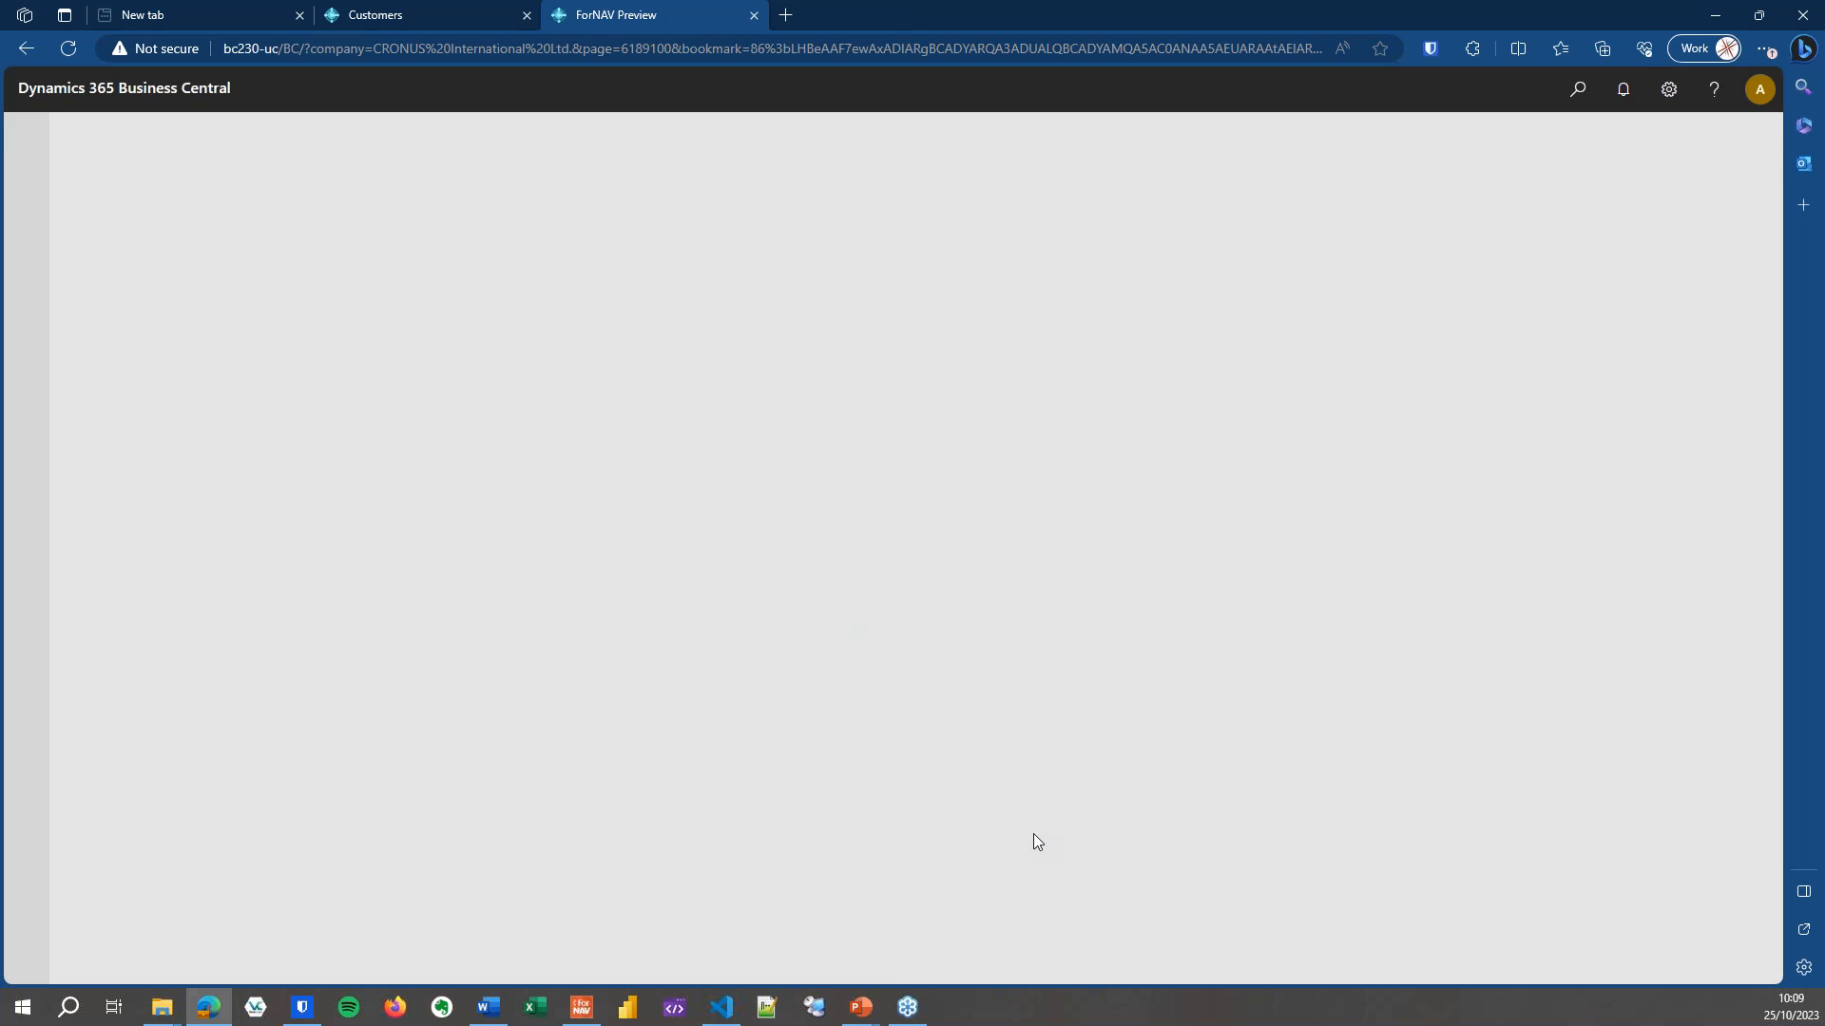
Examine the highlighted new column under "Overdue per period" in the preview at page width.
{"action": "left_click", "coordinate": [906, 911]}
{"action": "scroll", "coordinate": [1307, 777], "scroll_direction": "down", "scroll_amount": 7}
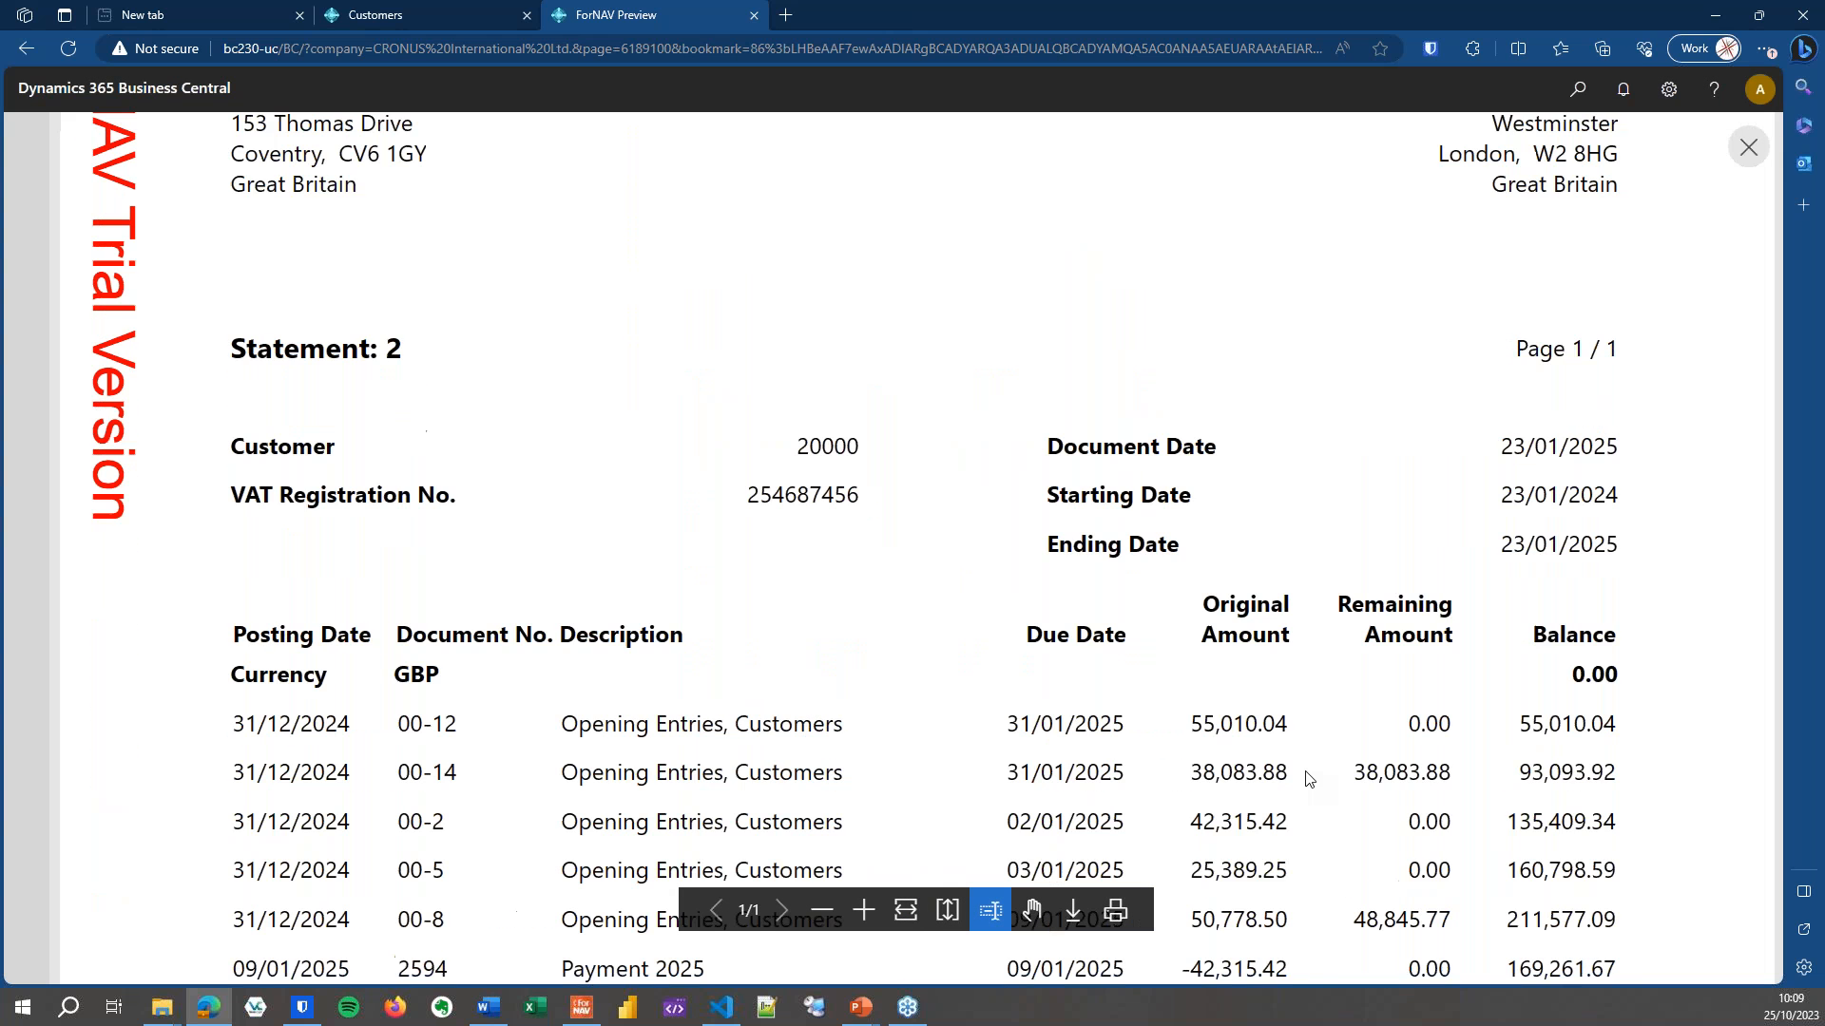
{"action": "scroll", "coordinate": [1308, 776], "scroll_direction": "down", "scroll_amount": 8}
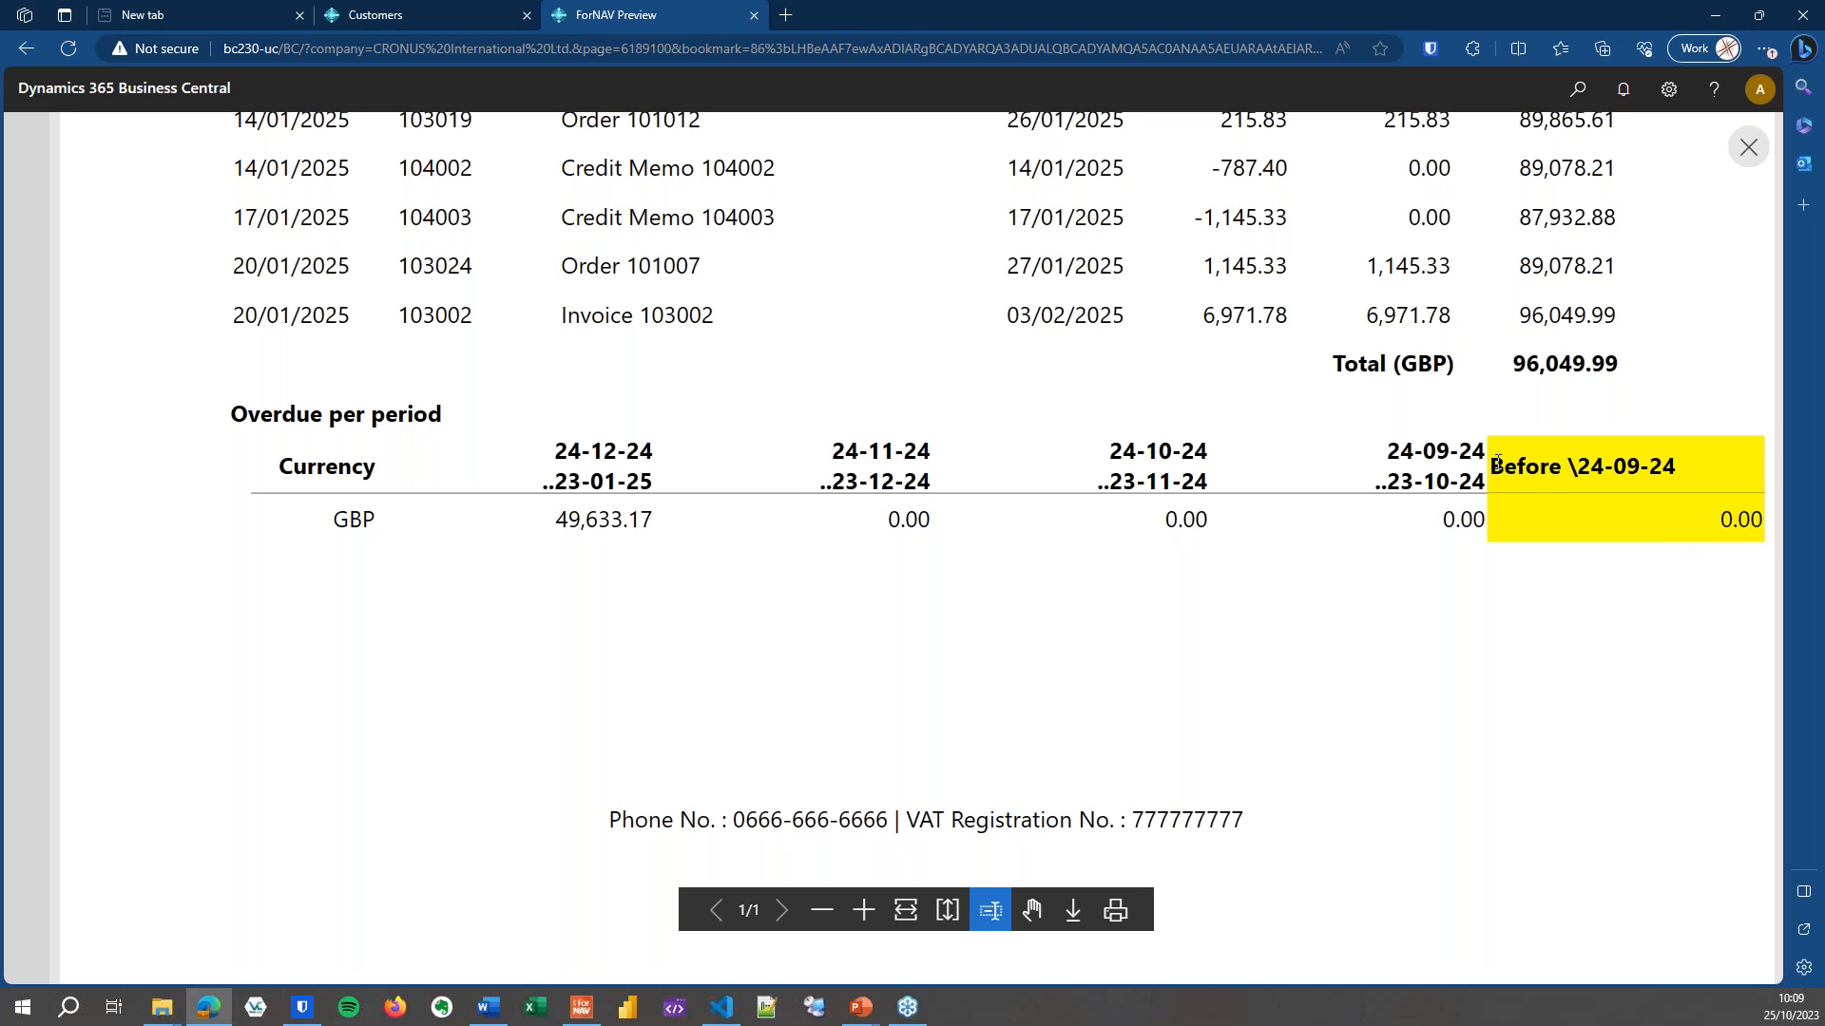
Close the Statement preview and the Customers page, and switch back to the Reports ForNAV designer.
{"action": "double_click", "coordinate": [1574, 467]}
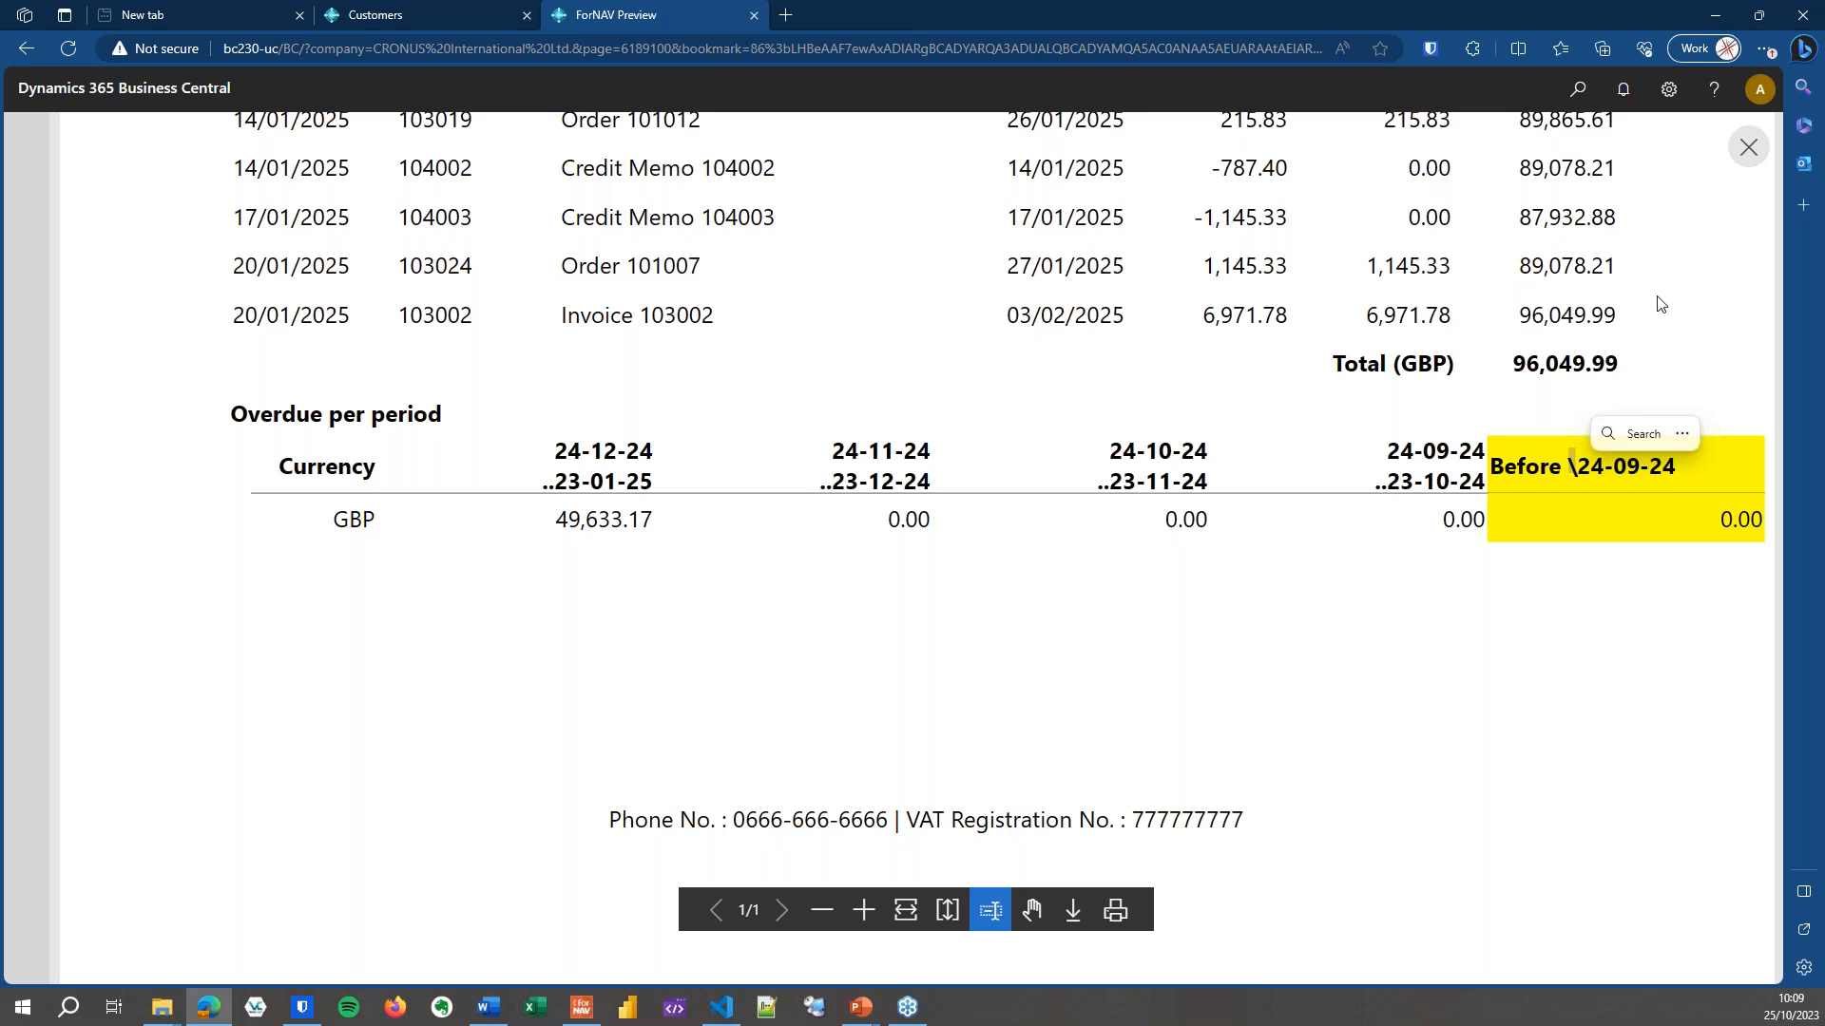
{"action": "left_click", "coordinate": [1749, 150]}
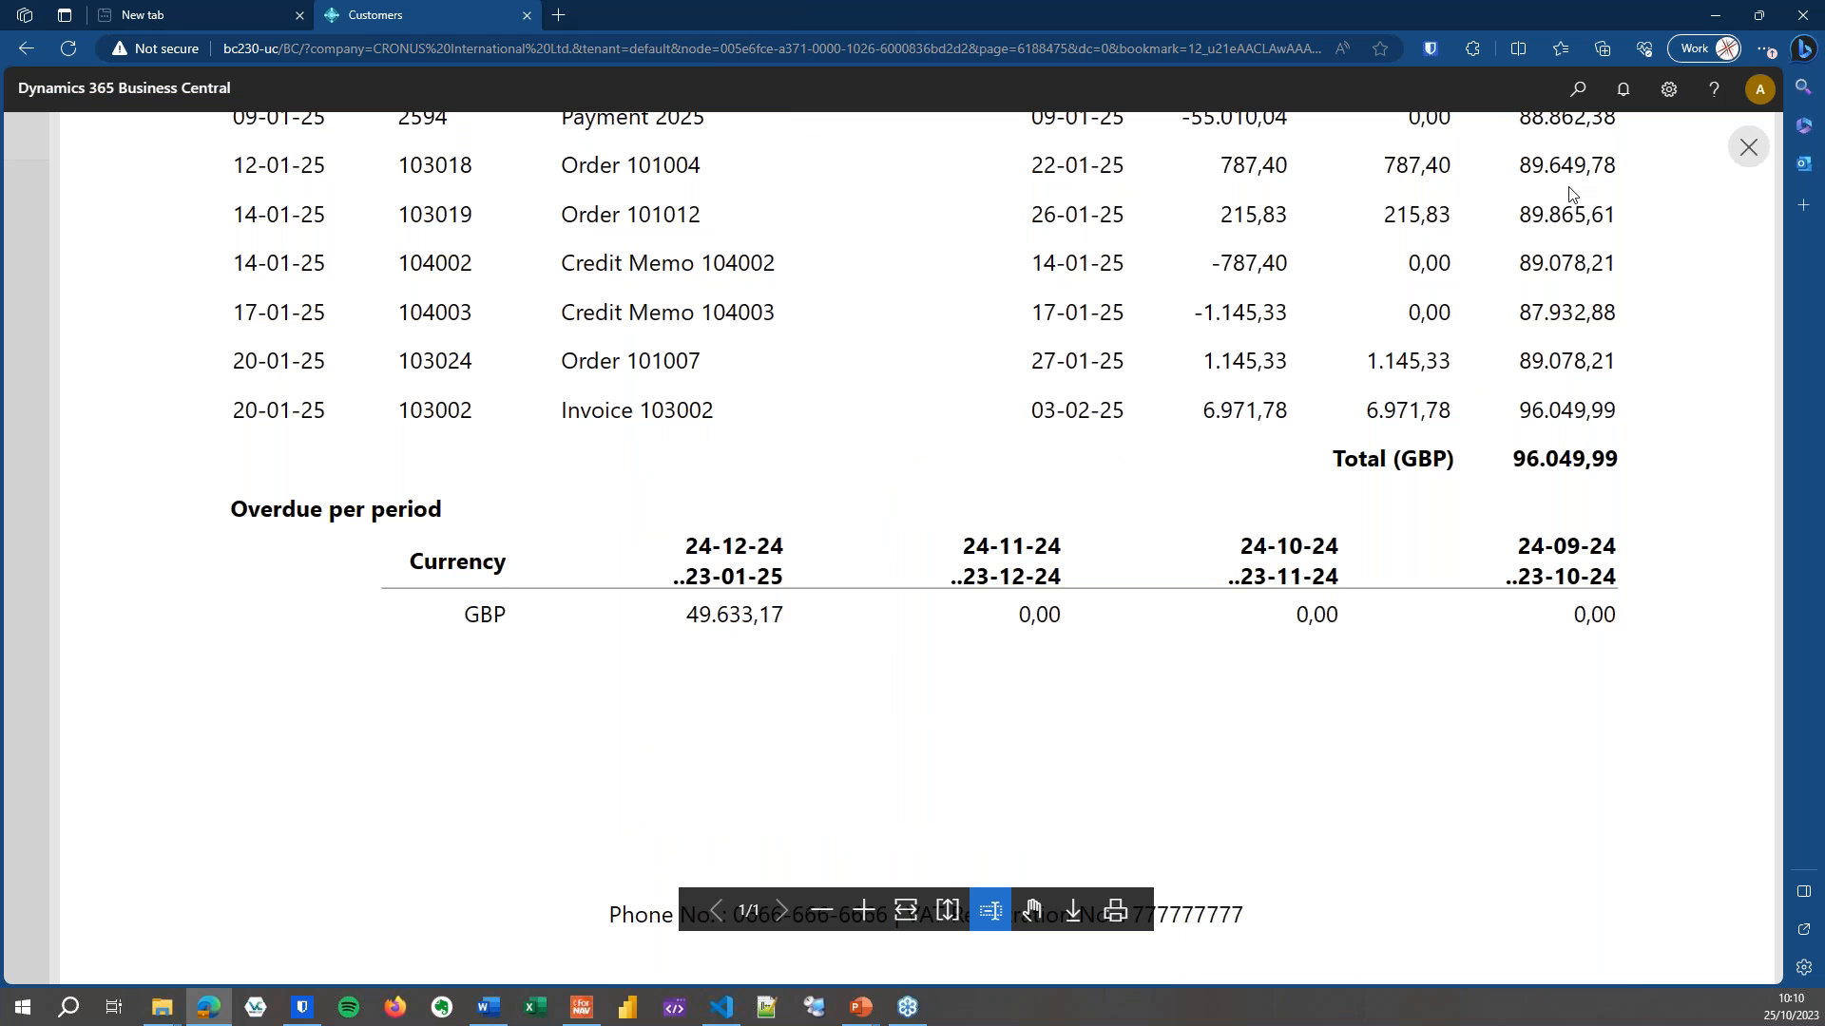
{"action": "left_click", "coordinate": [1803, 15]}
{"action": "key", "text": "Return"}
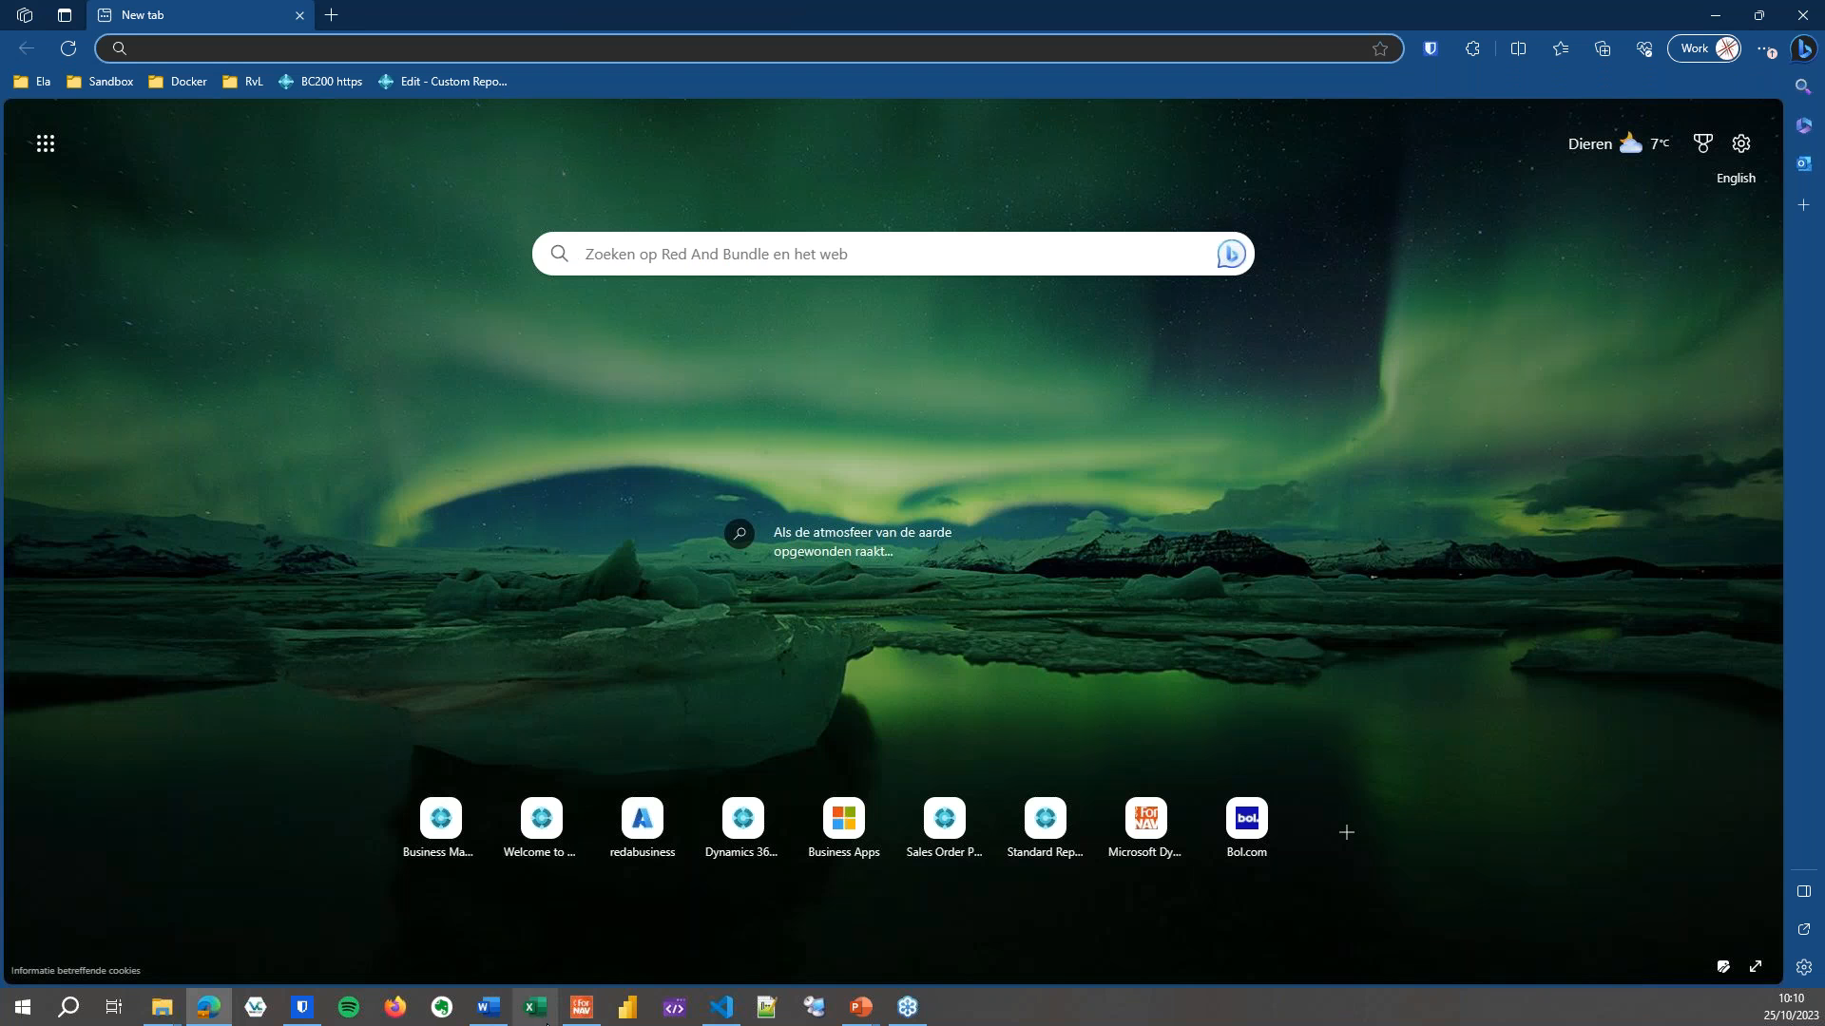
{"action": "left_click", "coordinate": [575, 1009]}
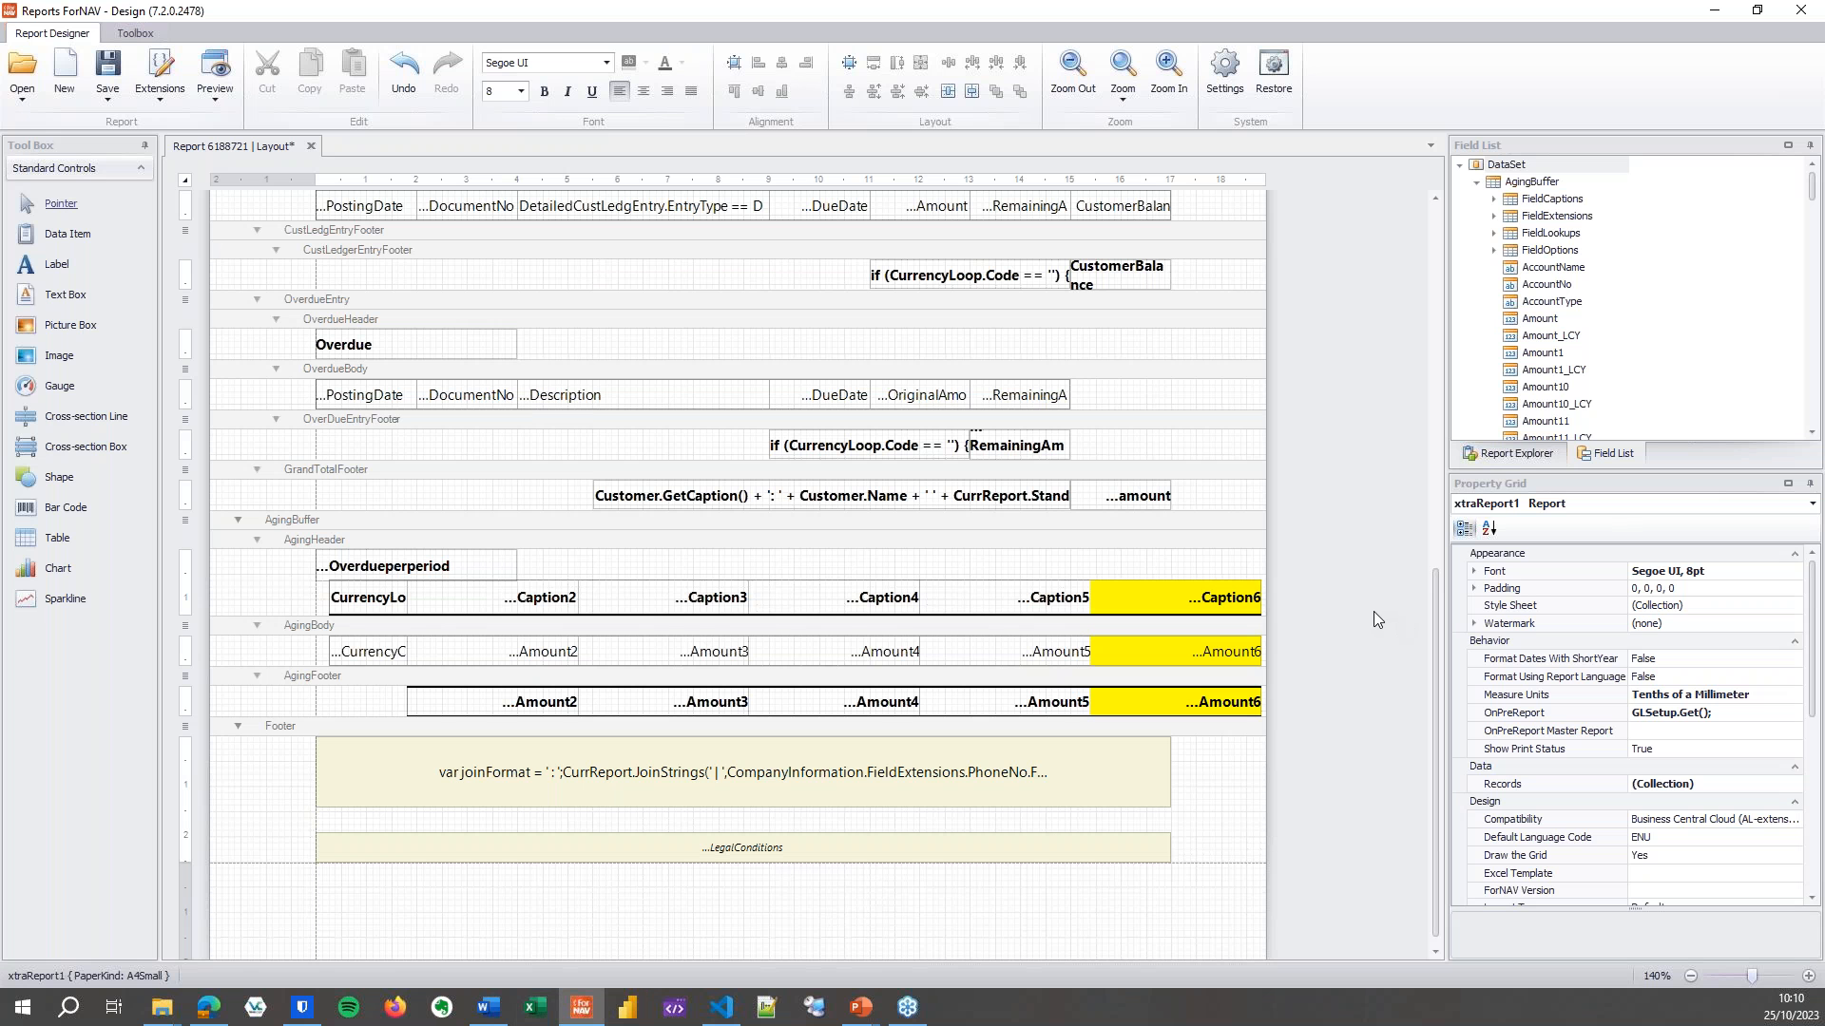
Set Multiline to Yes for the yellow Caption6 cell in the AgingHeader section.
{"action": "left_click", "coordinate": [1226, 600]}
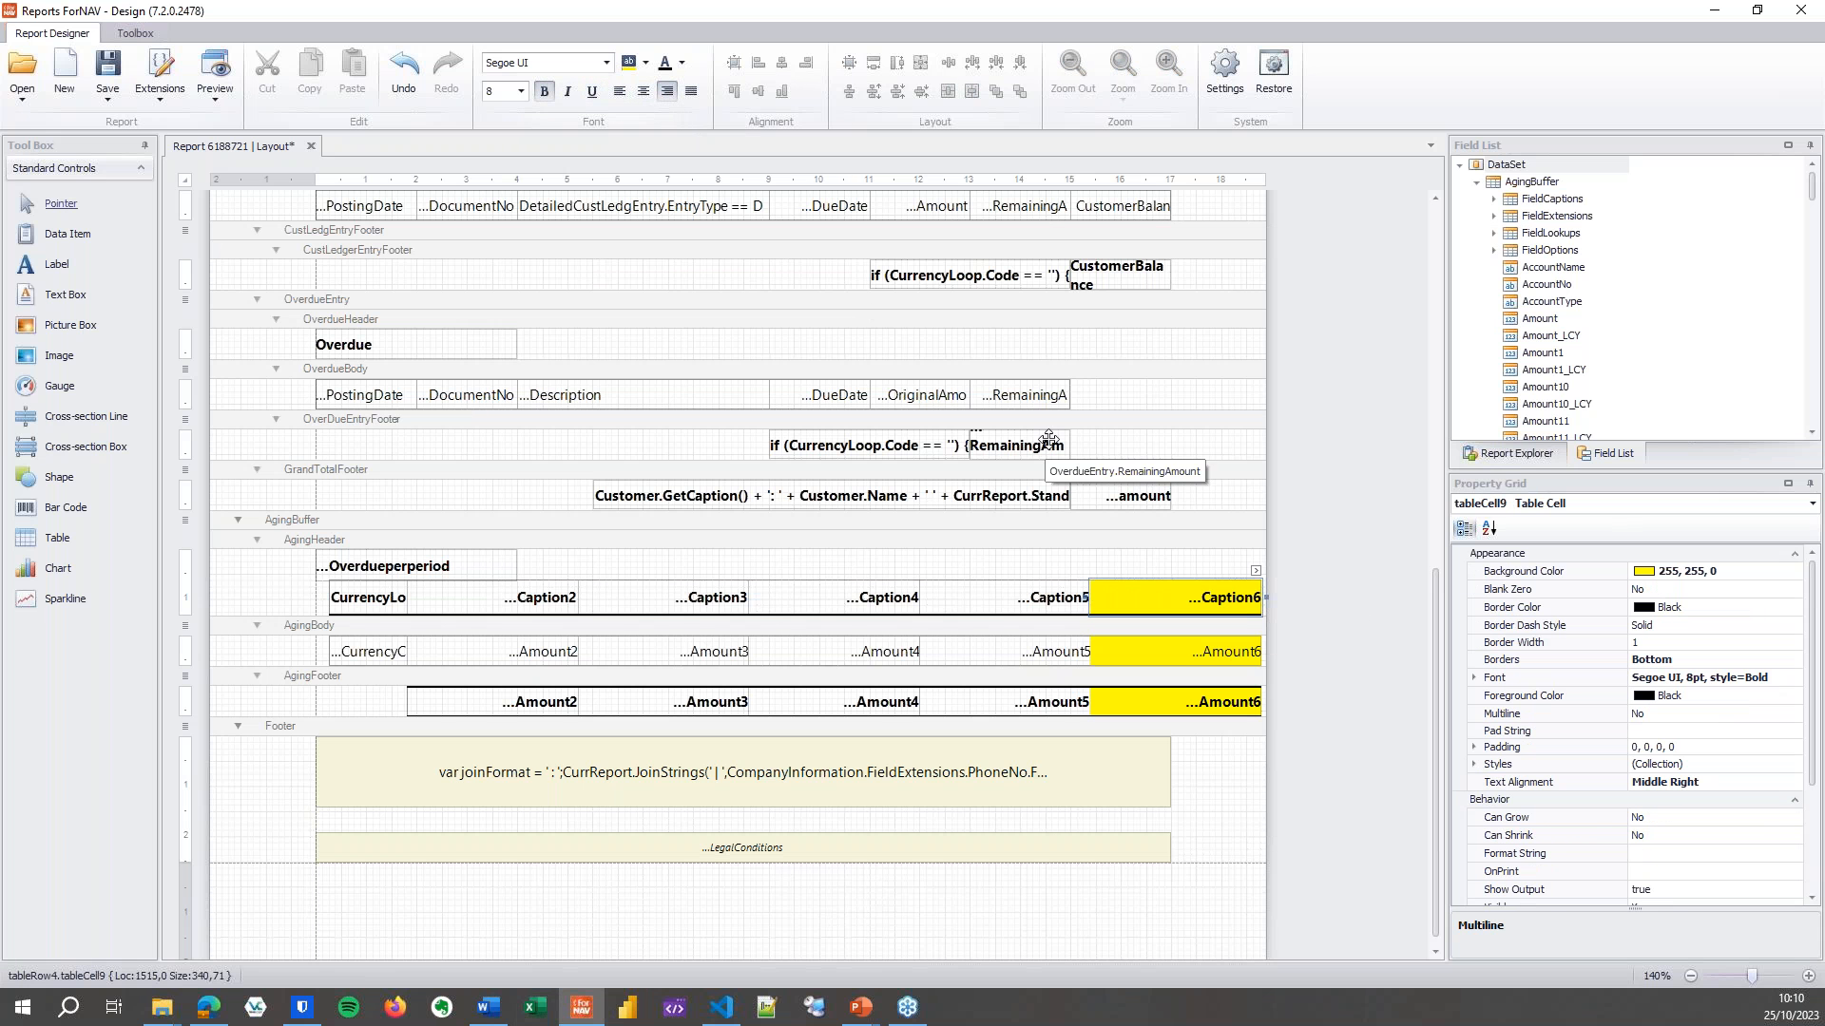
{"action": "double_click", "coordinate": [1586, 716]}
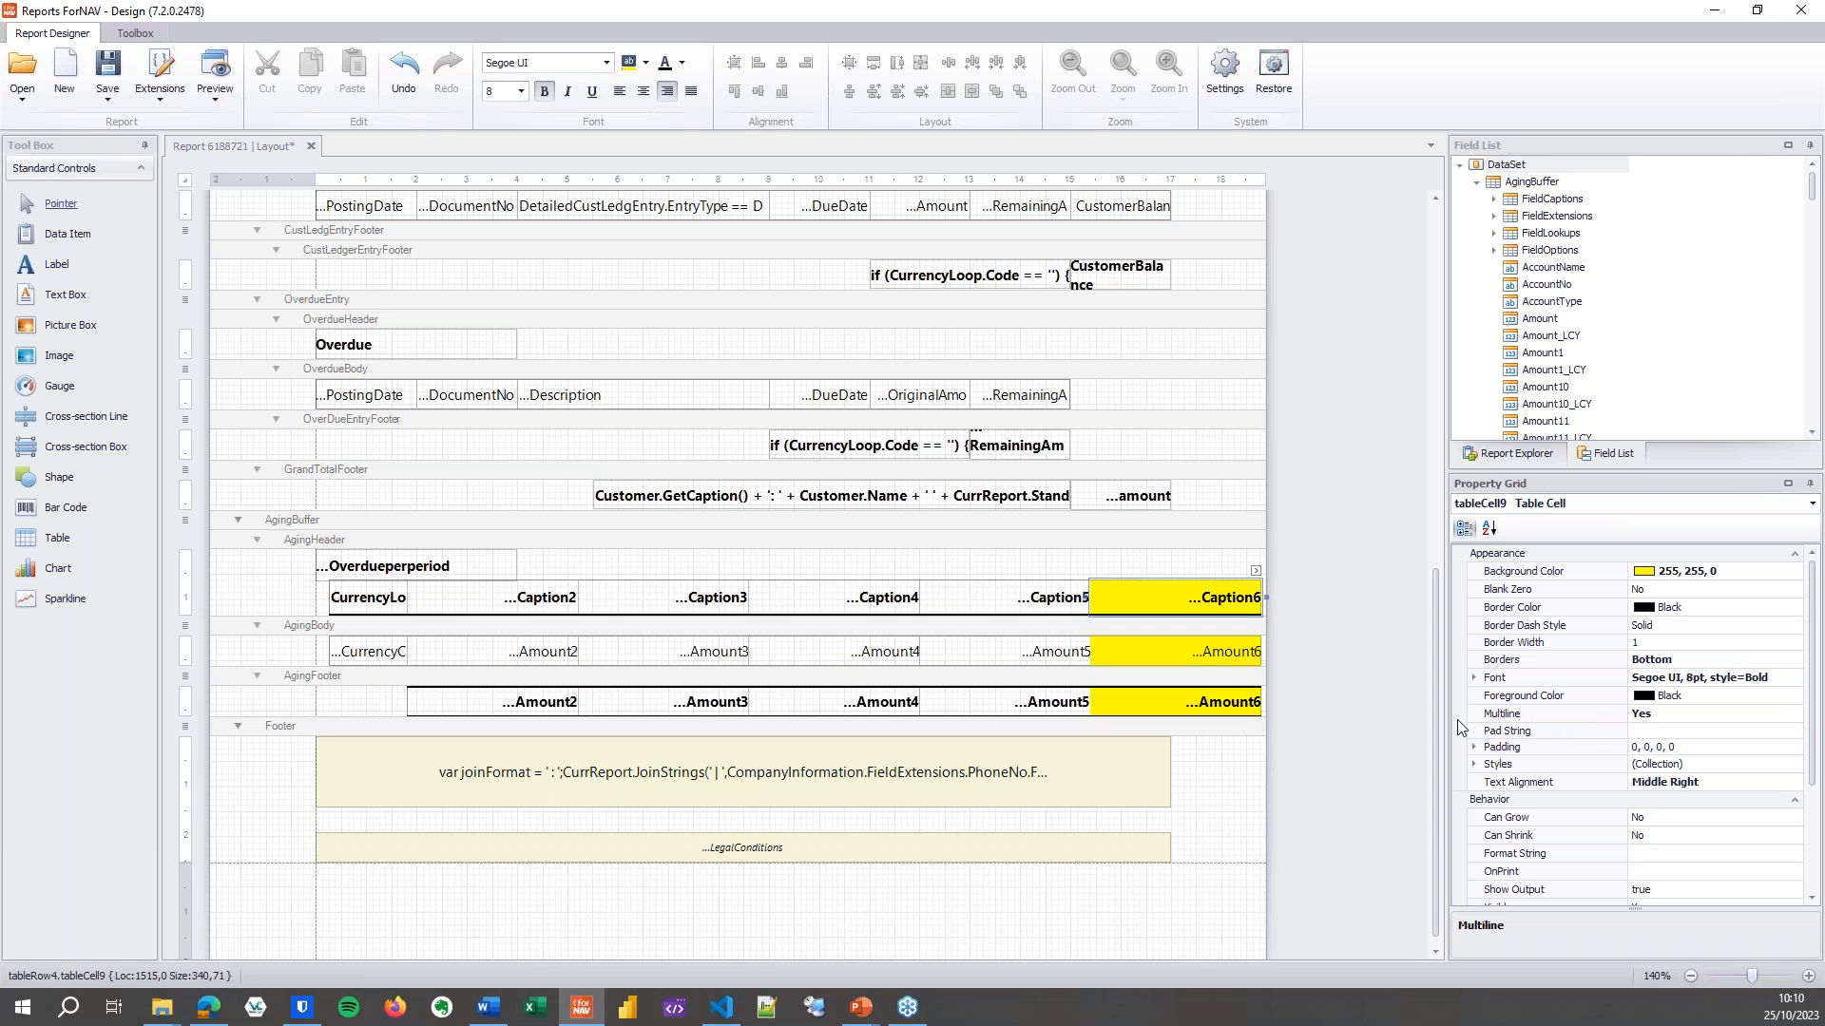
{"action": "scroll", "coordinate": [1461, 728], "scroll_direction": "down", "scroll_amount": 3}
{"action": "scroll", "coordinate": [1536, 723], "scroll_direction": "up", "scroll_amount": 3}
Add Amount 6 to the Total Fields of the AgingBuffer data item.
{"action": "left_click", "coordinate": [1137, 713]}
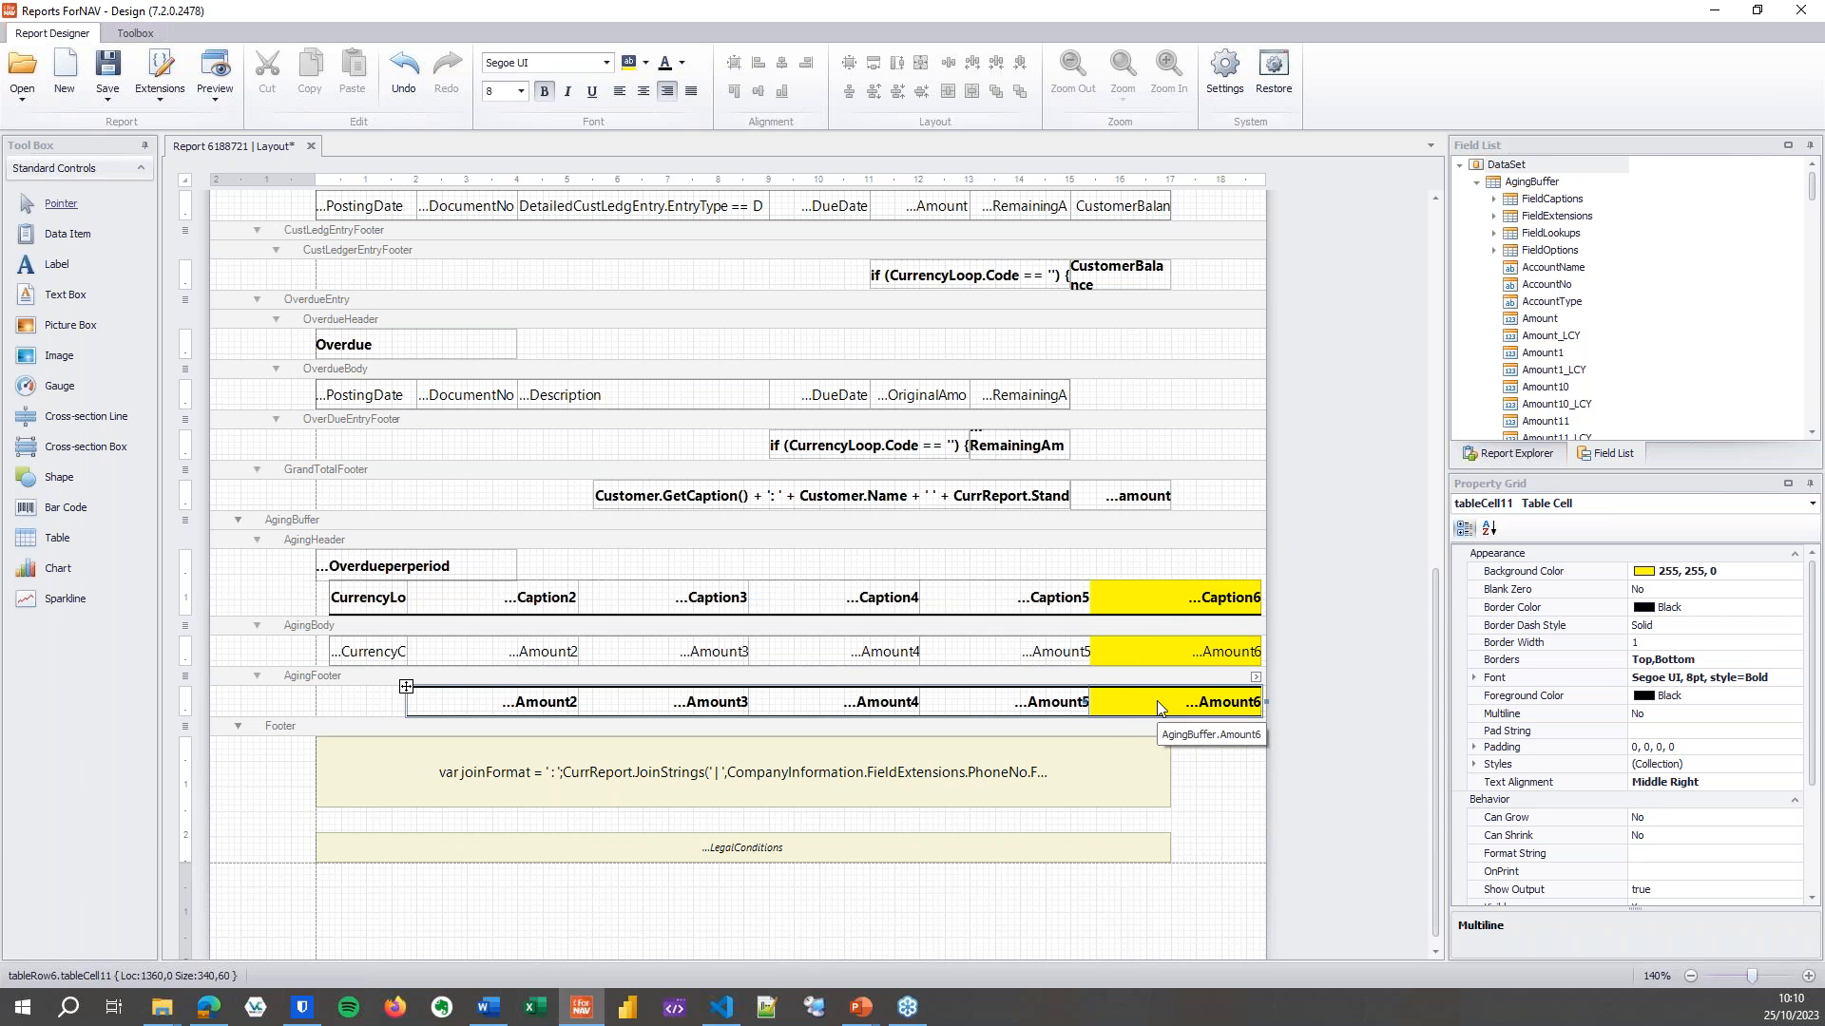
{"action": "left_click", "coordinate": [1171, 528]}
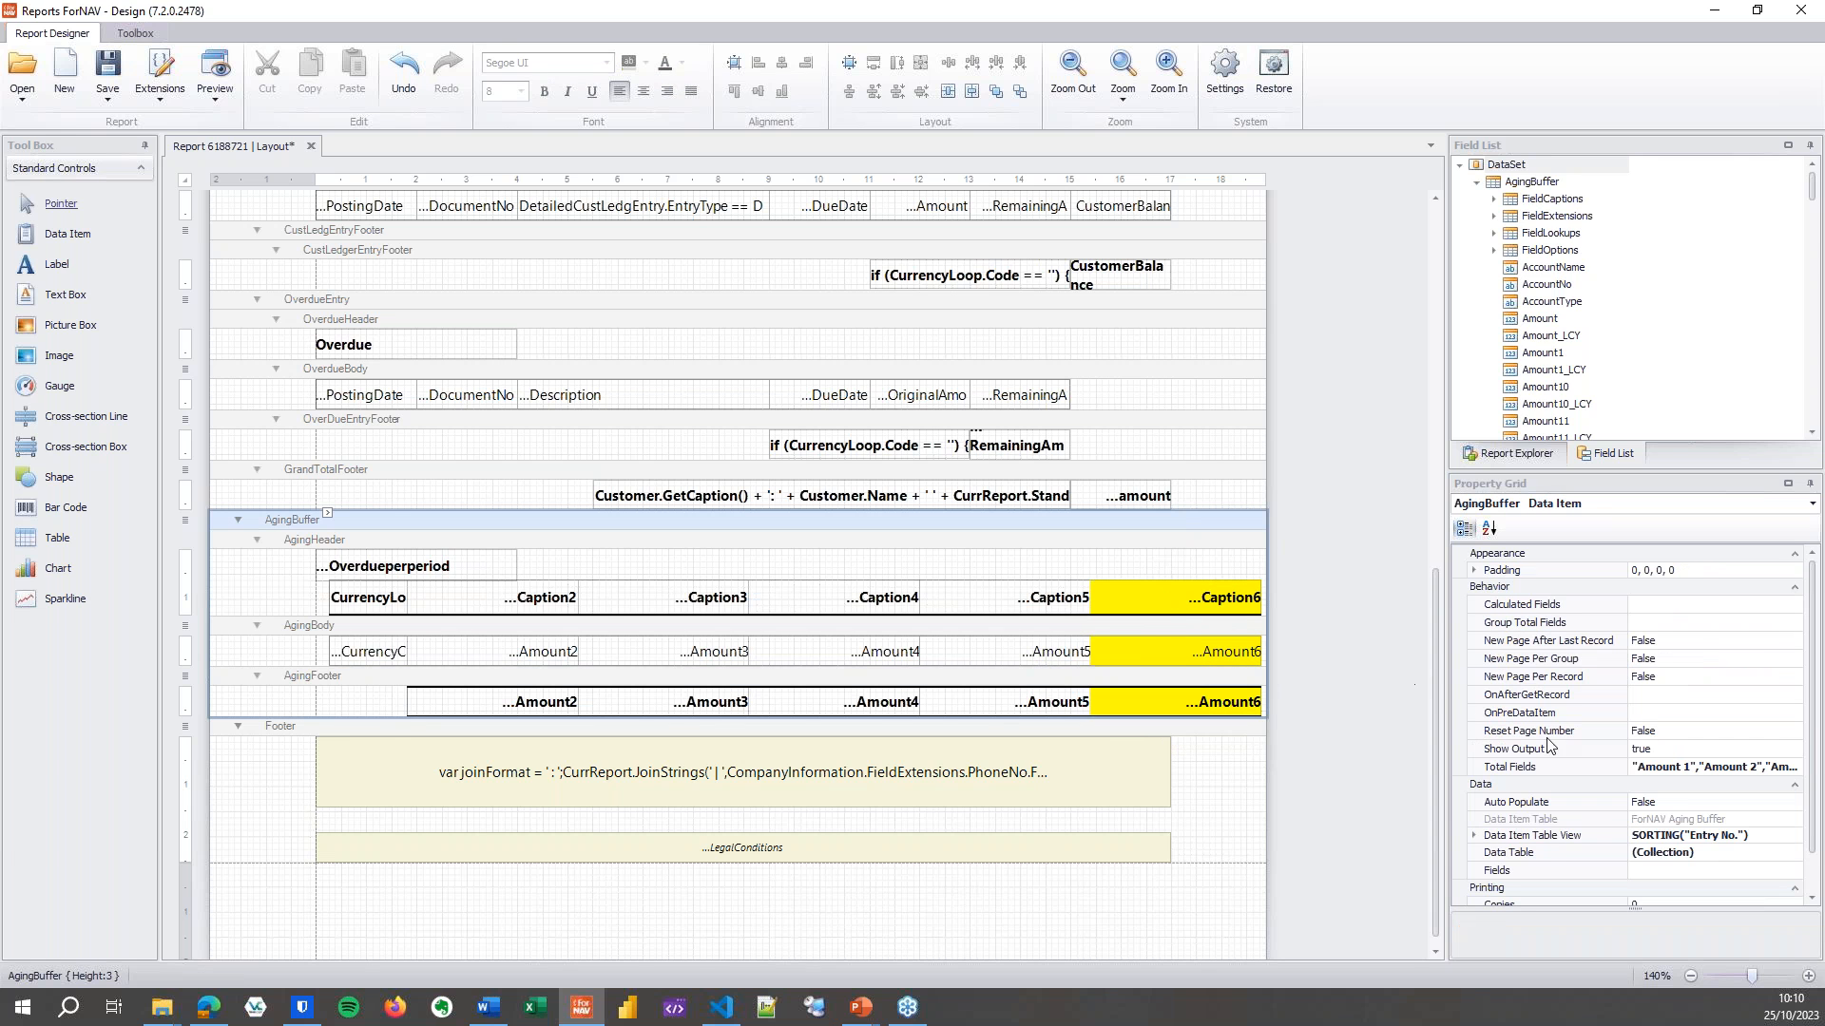
{"action": "left_click", "coordinate": [1799, 770]}
{"action": "left_click", "coordinate": [1794, 767]}
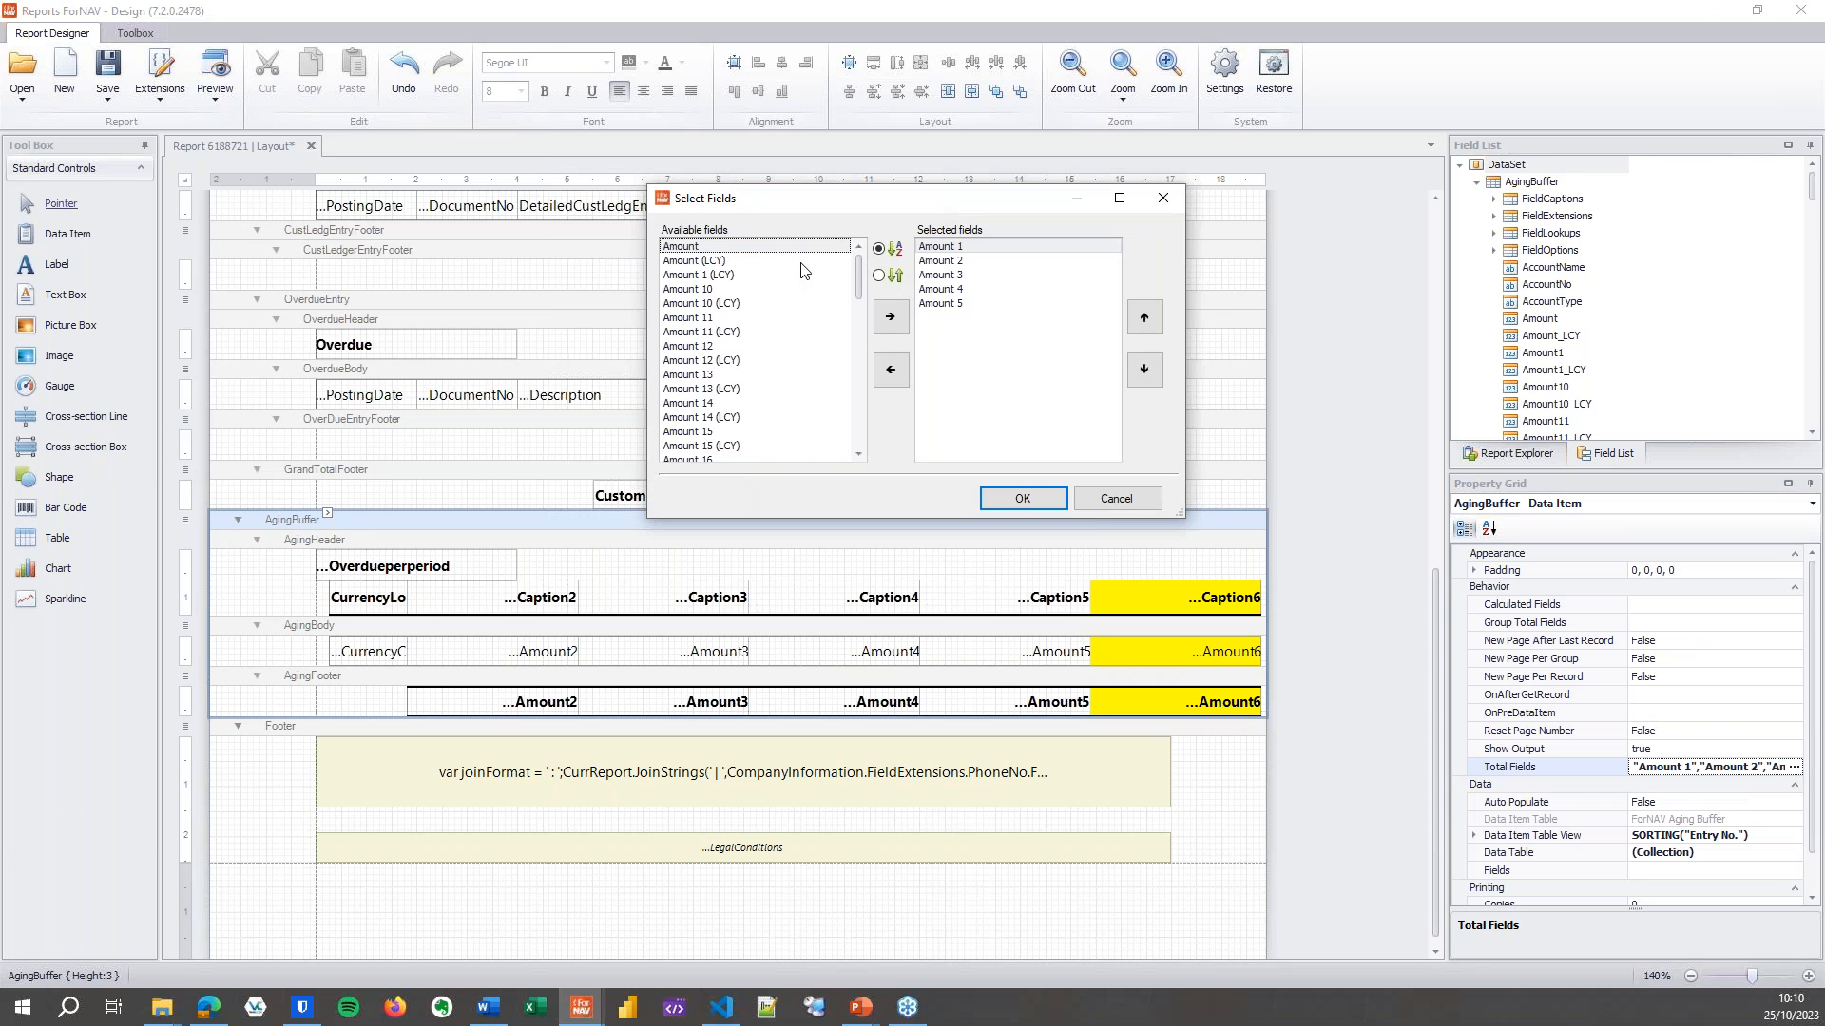
{"action": "scroll", "coordinate": [721, 334], "scroll_direction": "down", "scroll_amount": 12}
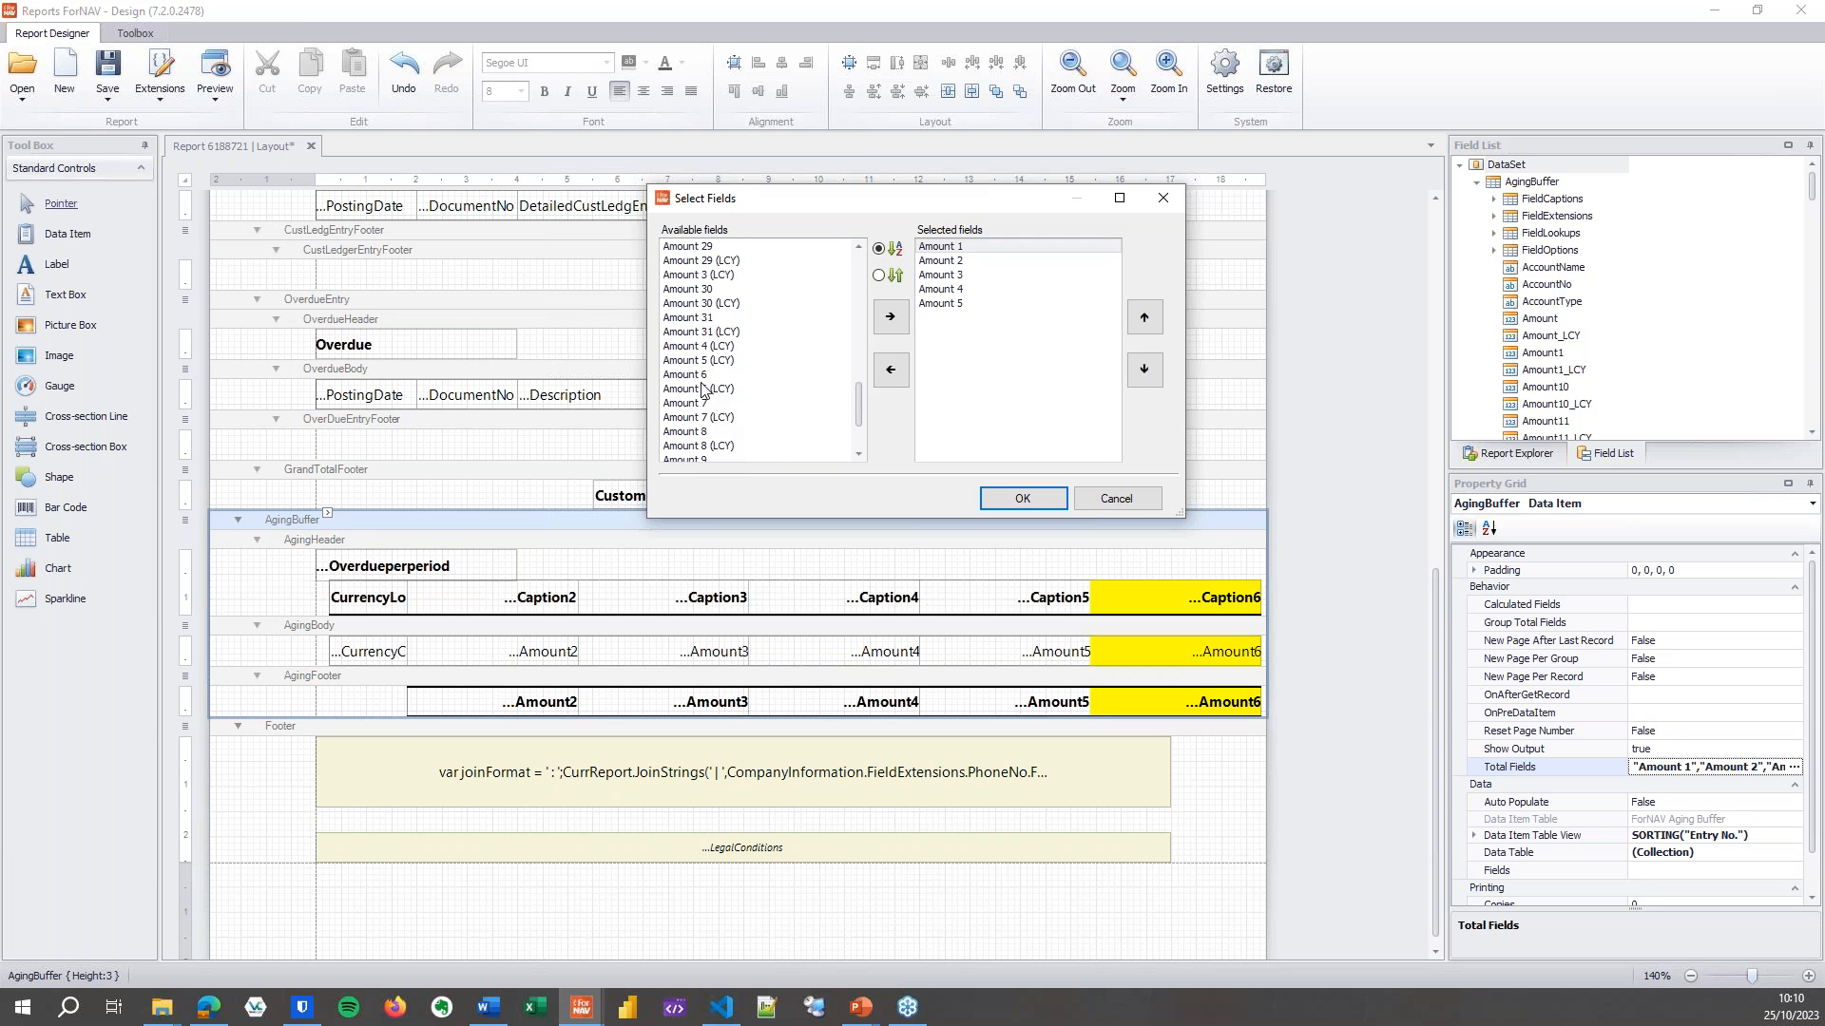
{"action": "left_click", "coordinate": [702, 376]}
{"action": "left_click", "coordinate": [889, 316]}
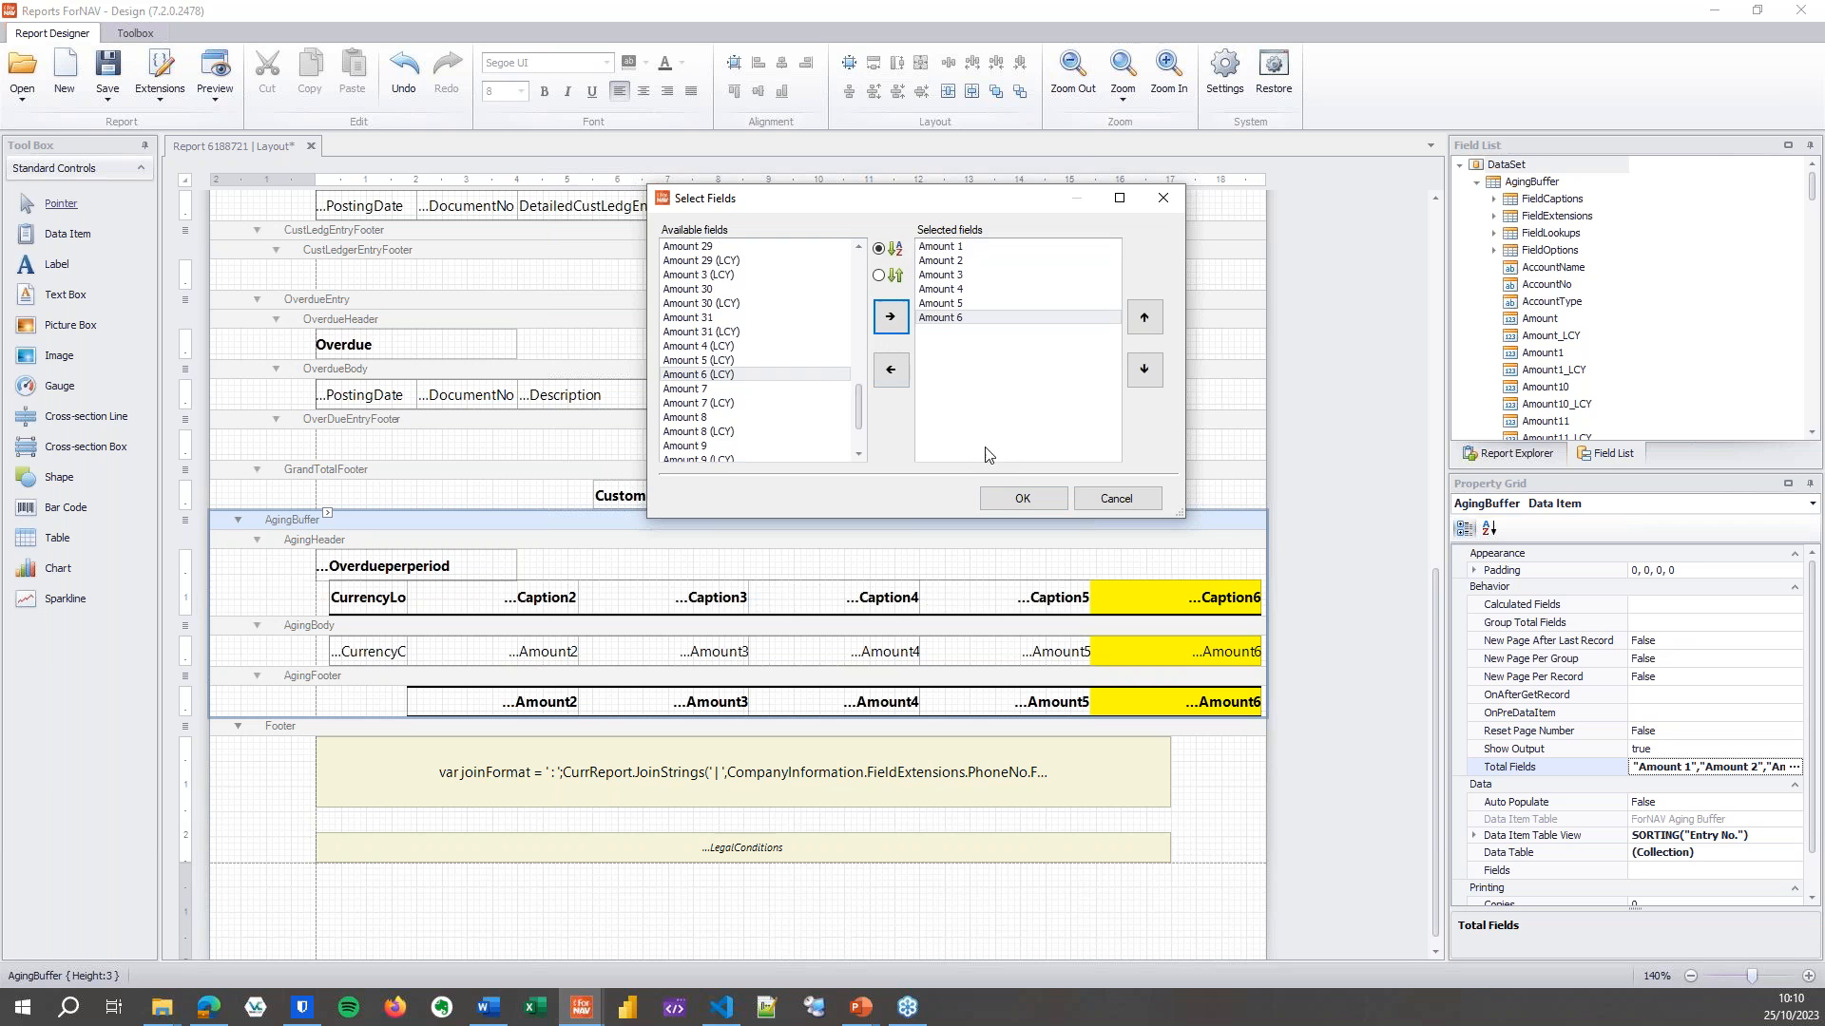
{"action": "left_click", "coordinate": [1034, 498]}
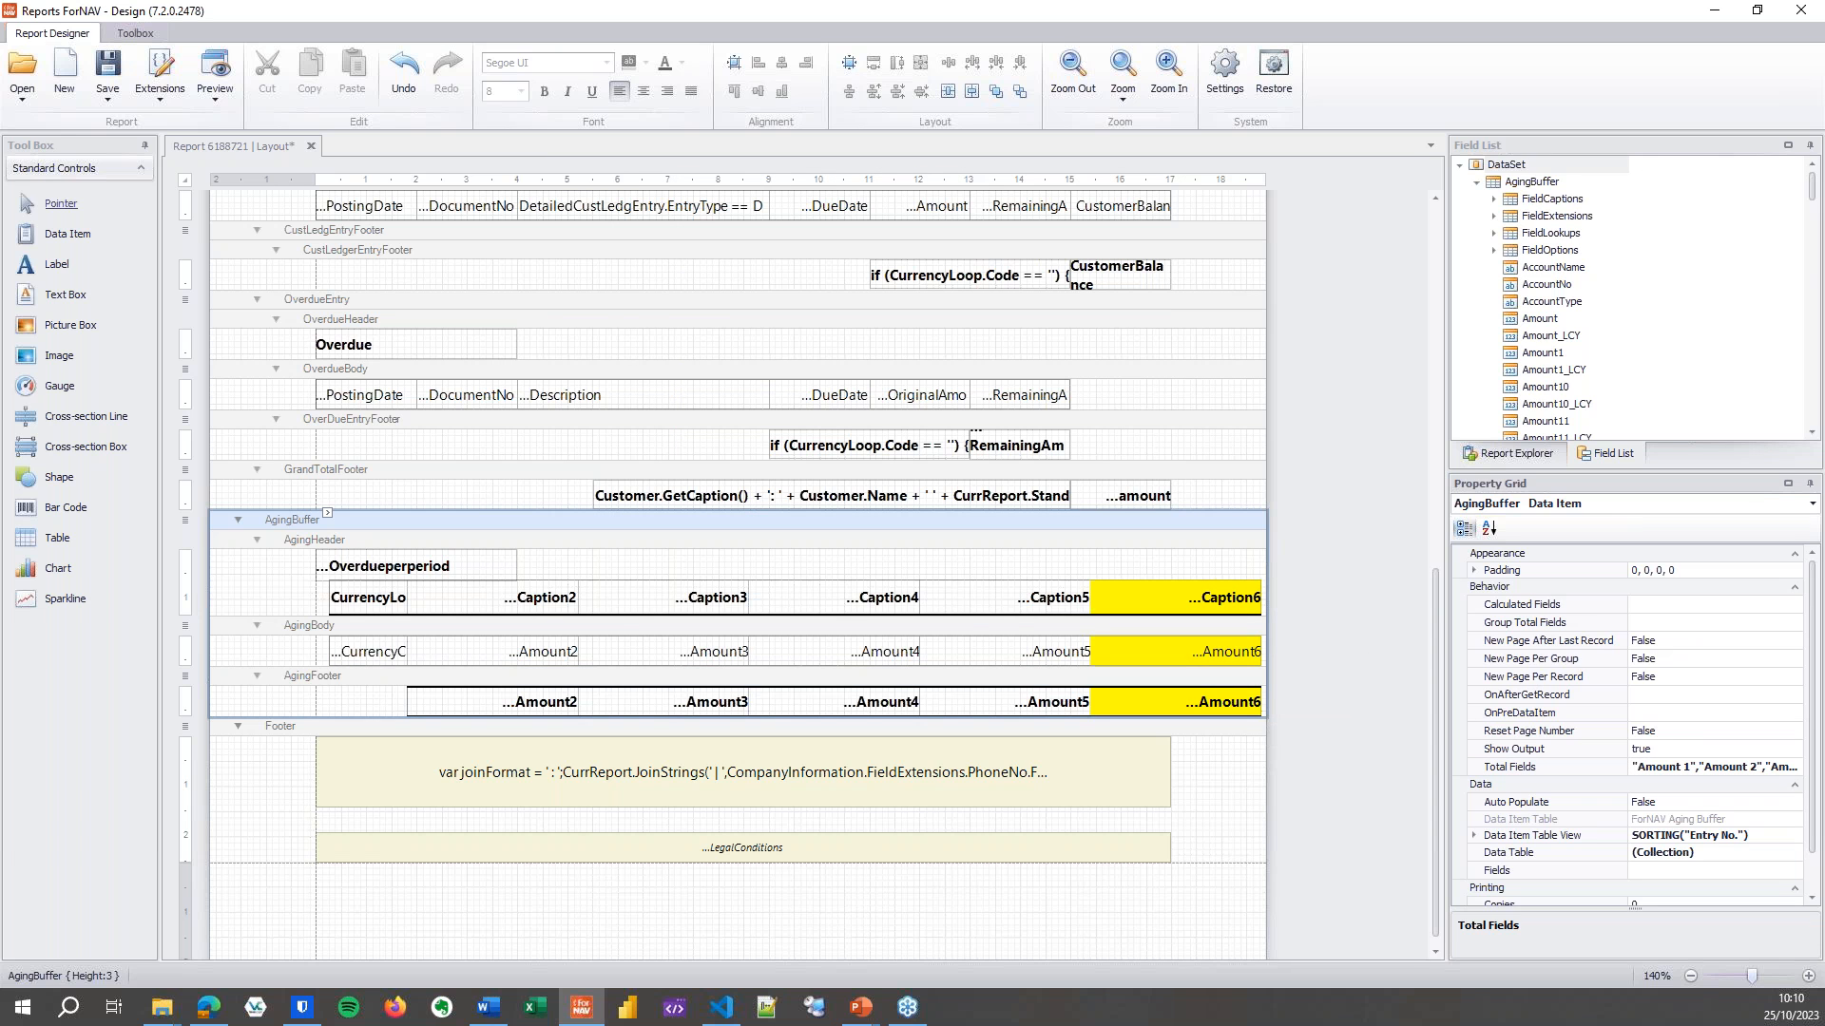
Preview the modified Statement with a Column Count of 6 and check the yellow column's heading under "Overdue per period" at page width.
{"action": "left_click", "coordinate": [215, 72]}
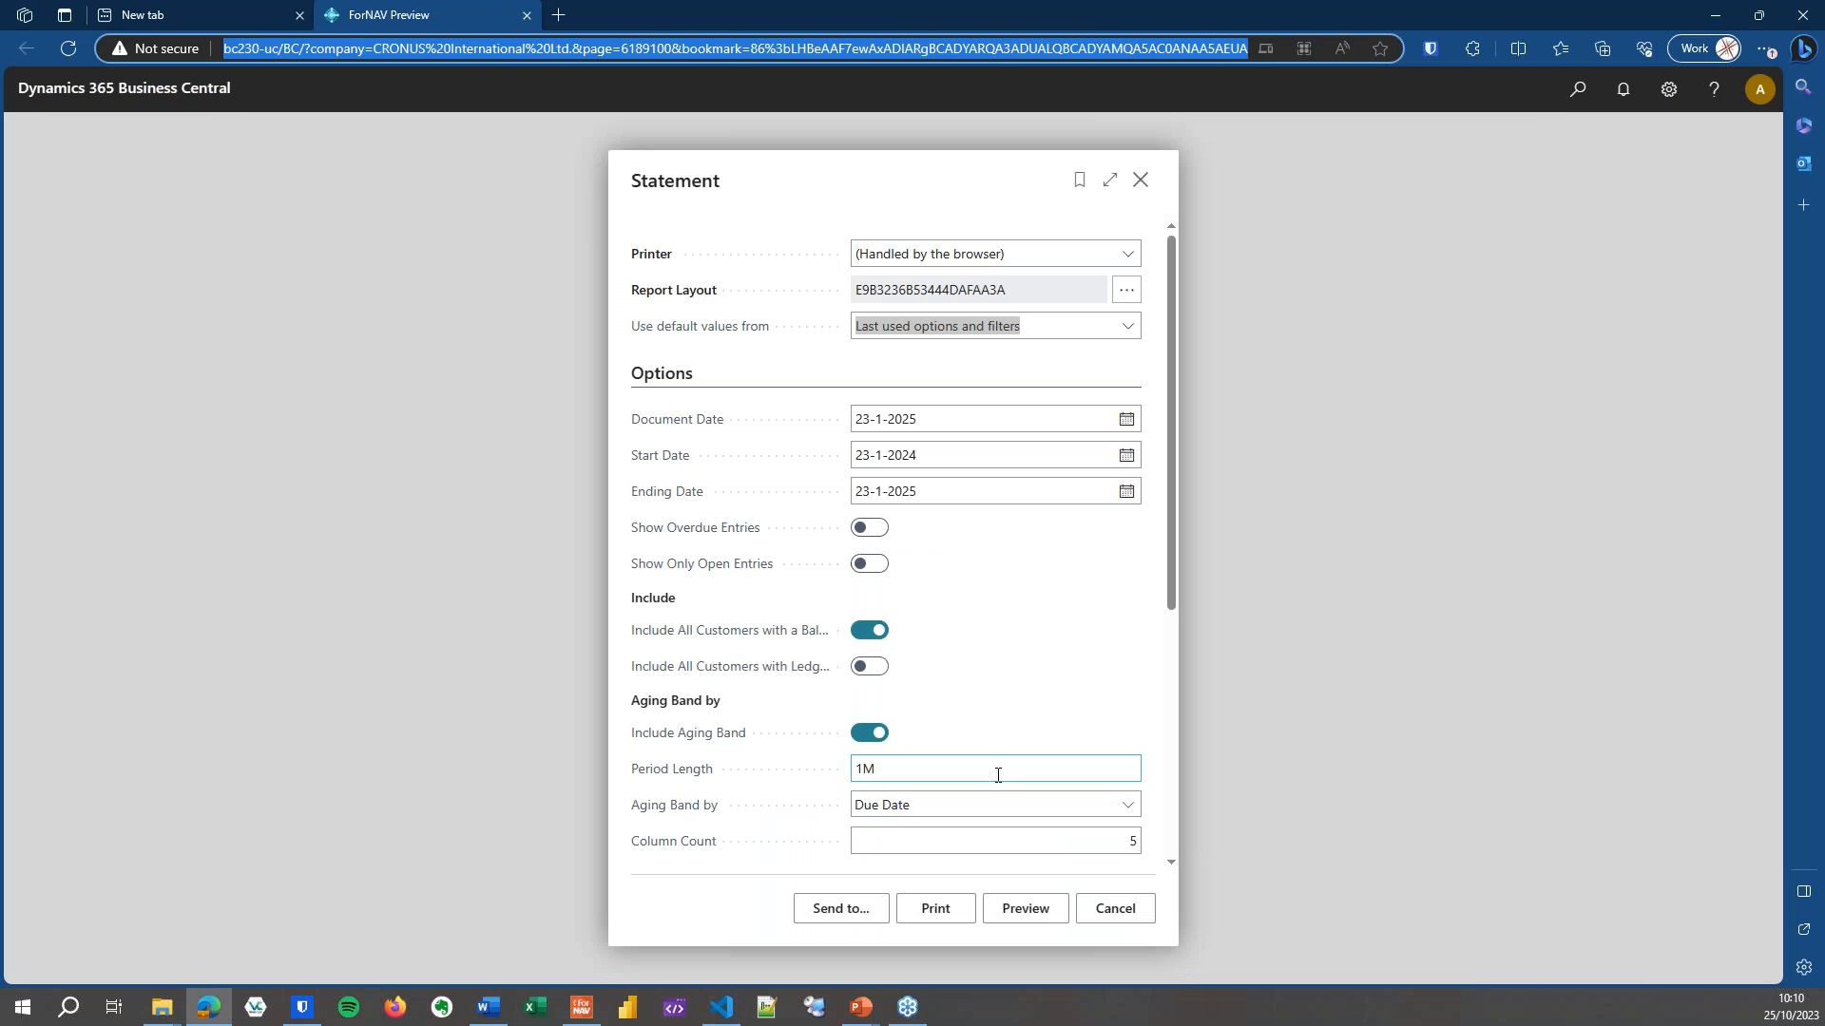
{"action": "left_click", "coordinate": [1059, 840]}
{"action": "type", "text": "6"}
{"action": "scroll", "coordinate": [1062, 803], "scroll_direction": "down", "scroll_amount": 4}
{"action": "left_click", "coordinate": [1025, 908]}
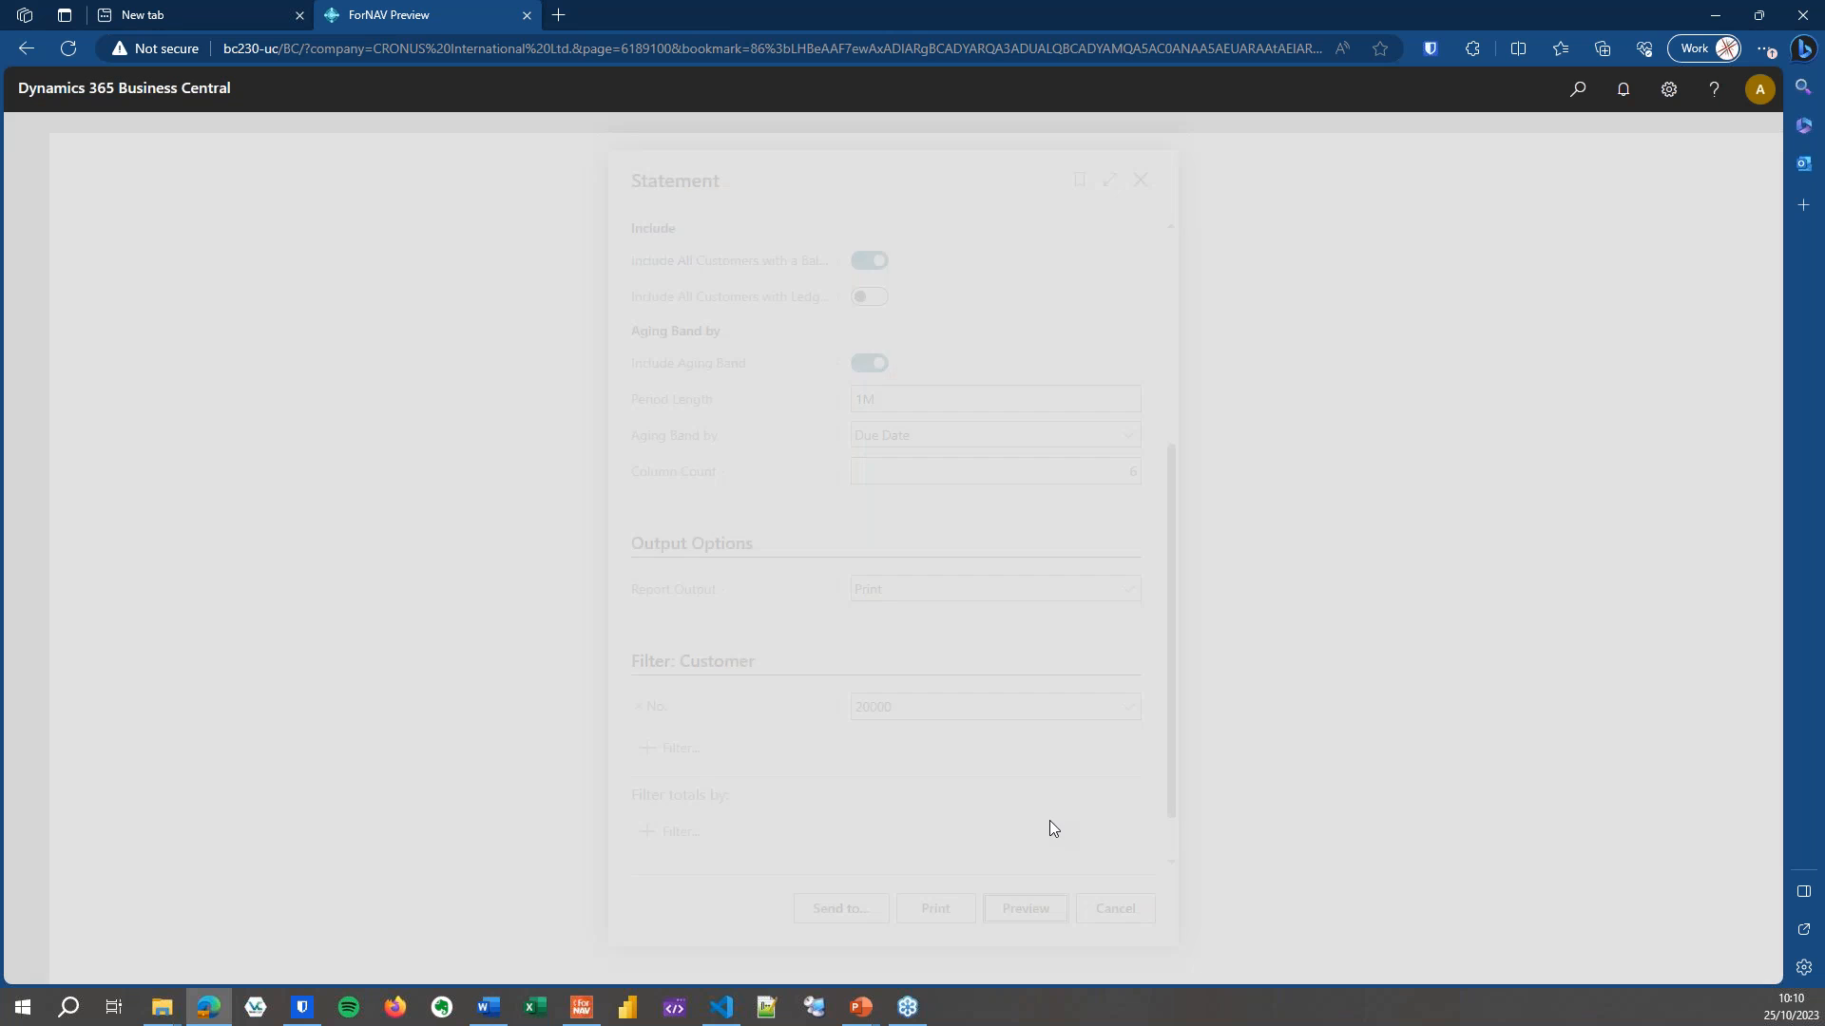
{"action": "left_click", "coordinate": [906, 910]}
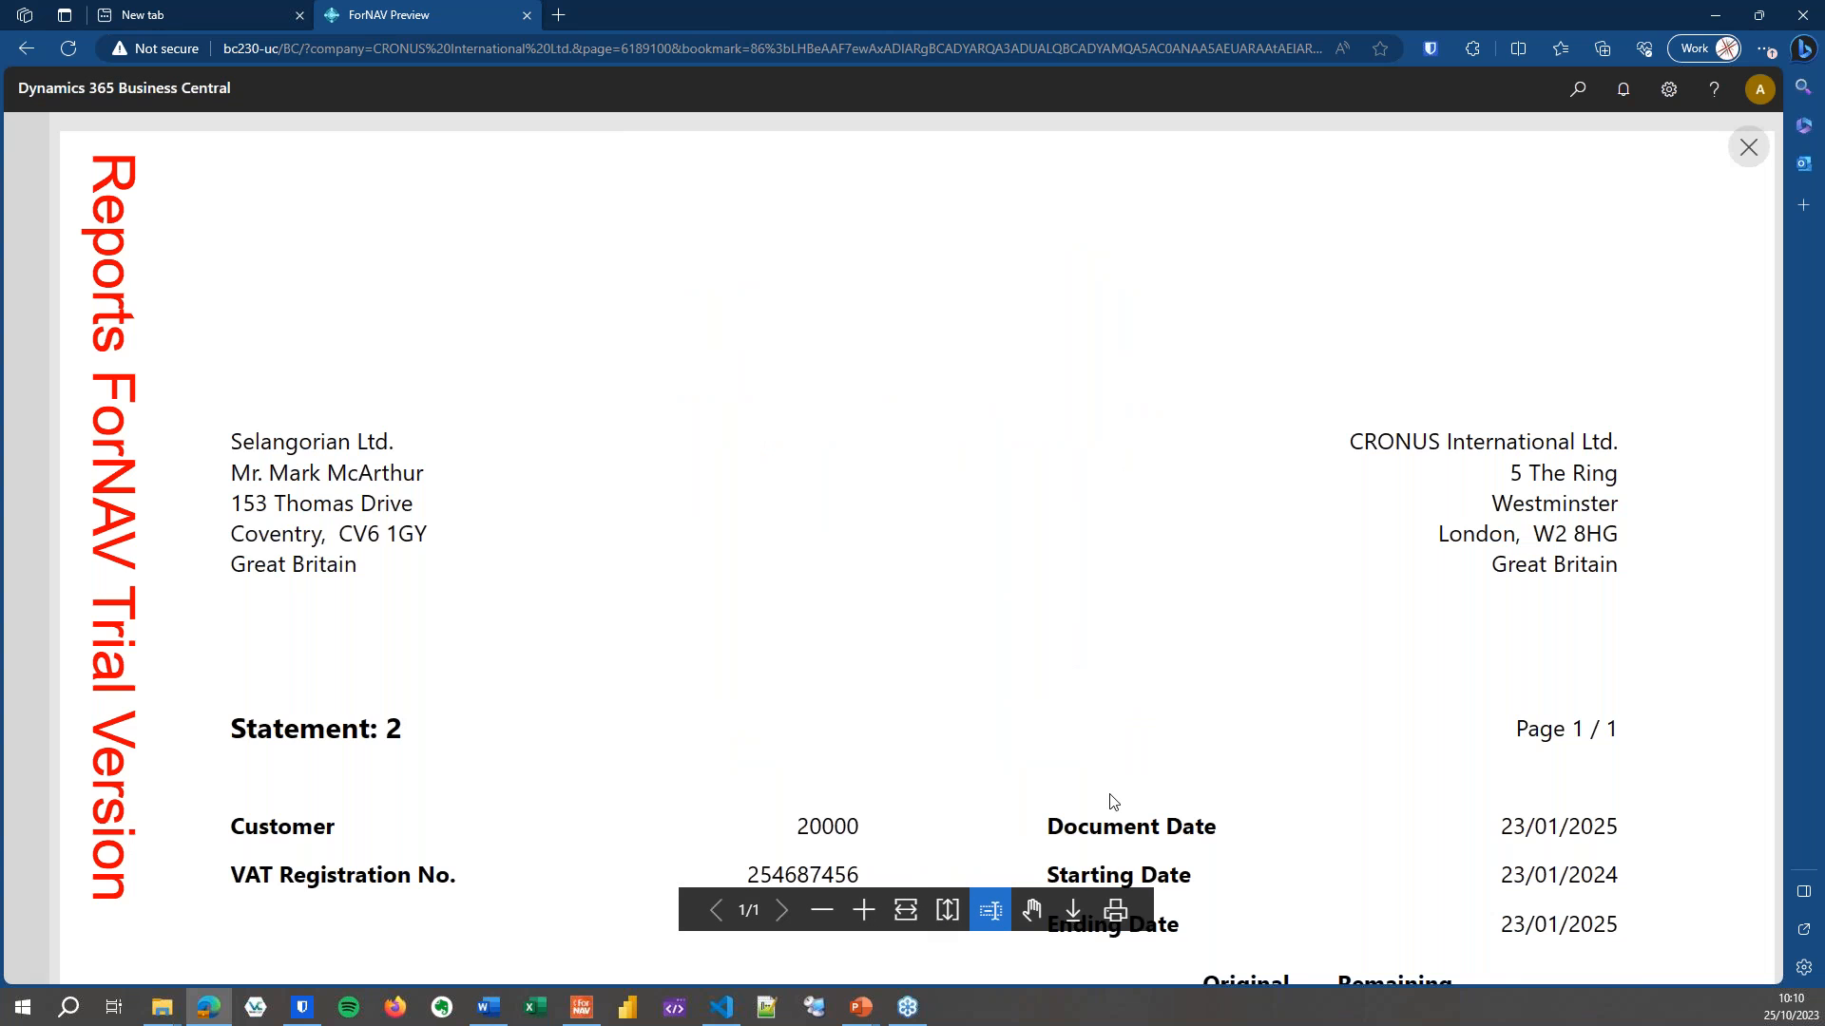
{"action": "scroll", "coordinate": [1114, 801], "scroll_direction": "down", "scroll_amount": 15}
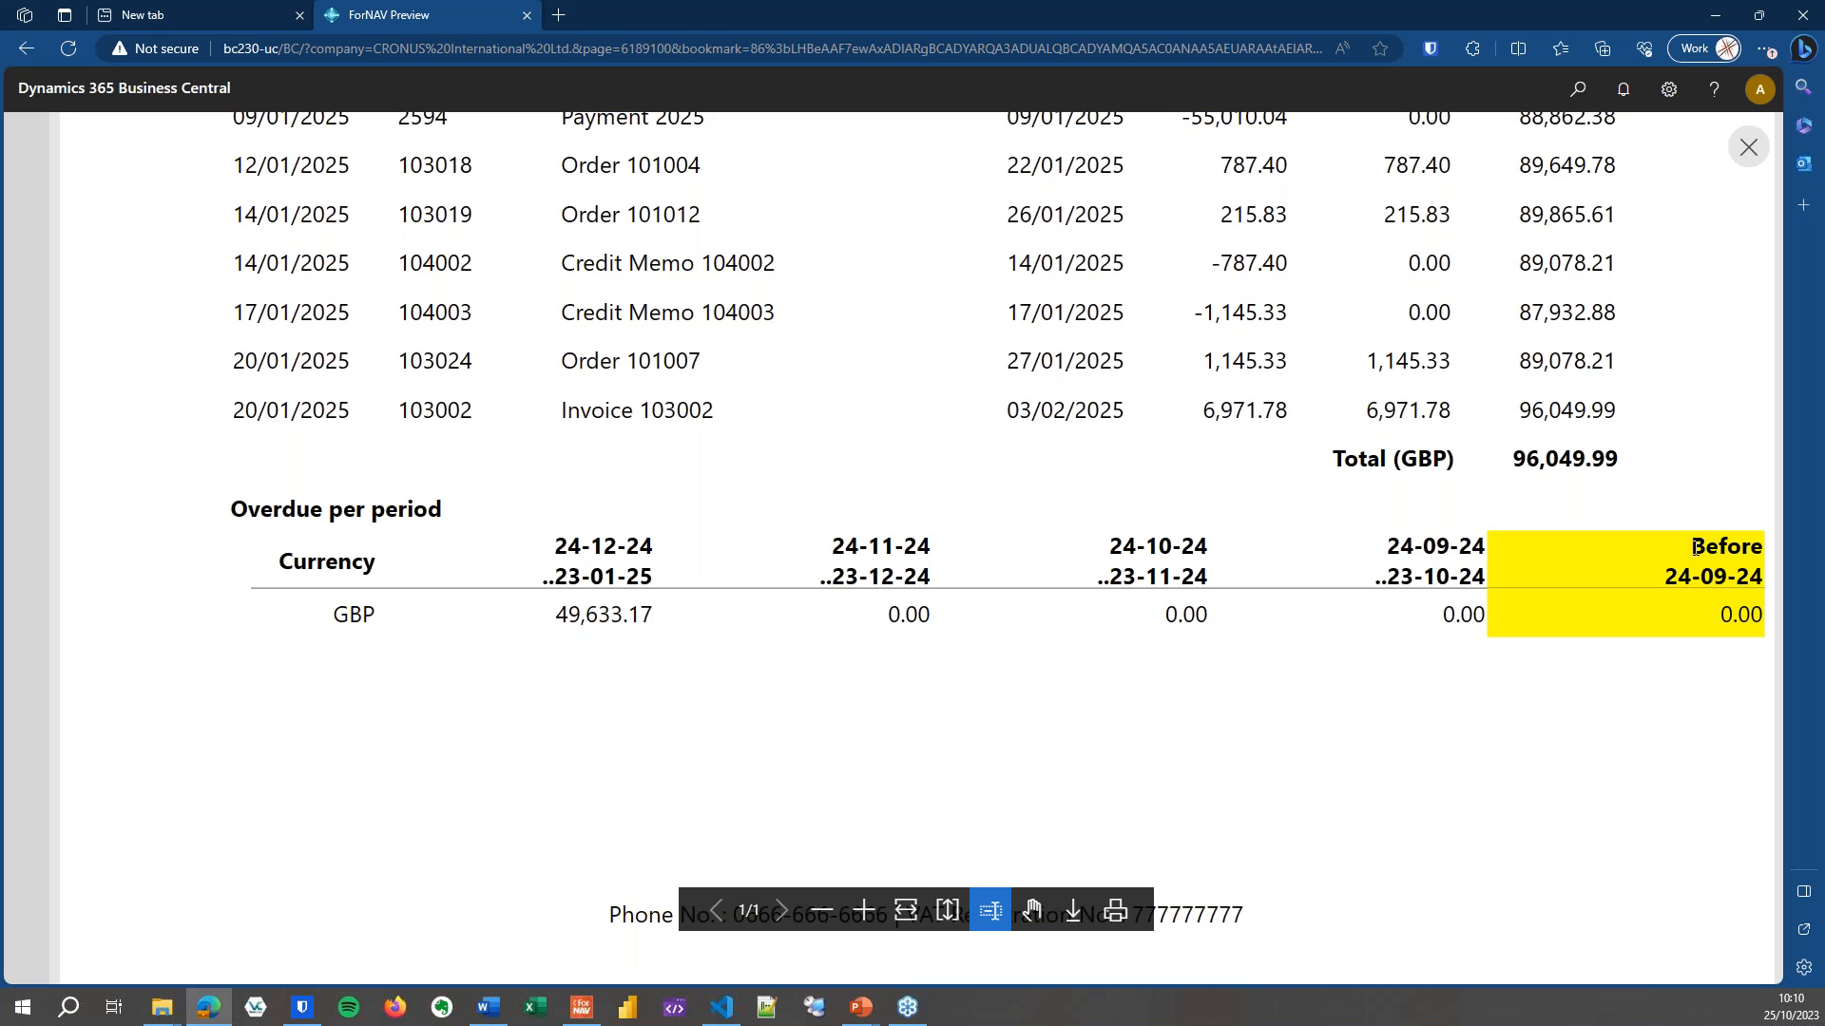
{"action": "left_click_drag", "start_coordinate": [1665, 581], "coordinate": [1751, 584]}
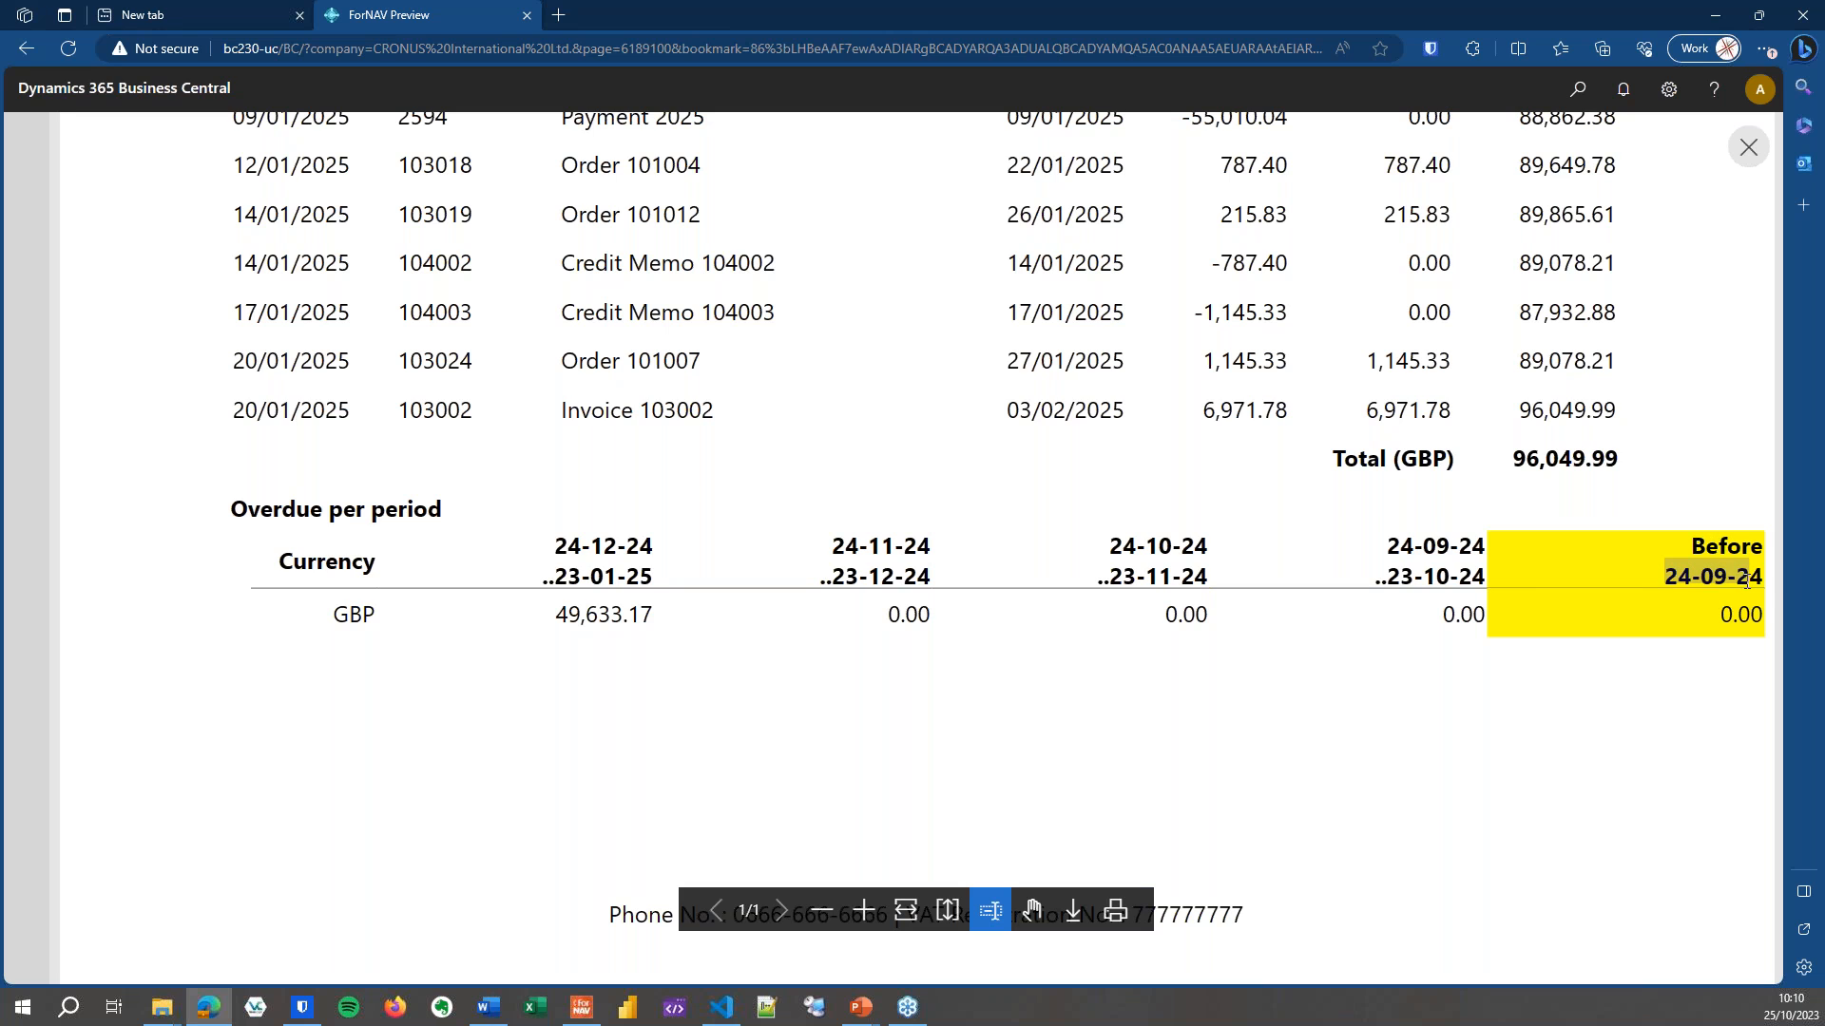
{"action": "left_click", "coordinate": [1662, 582]}
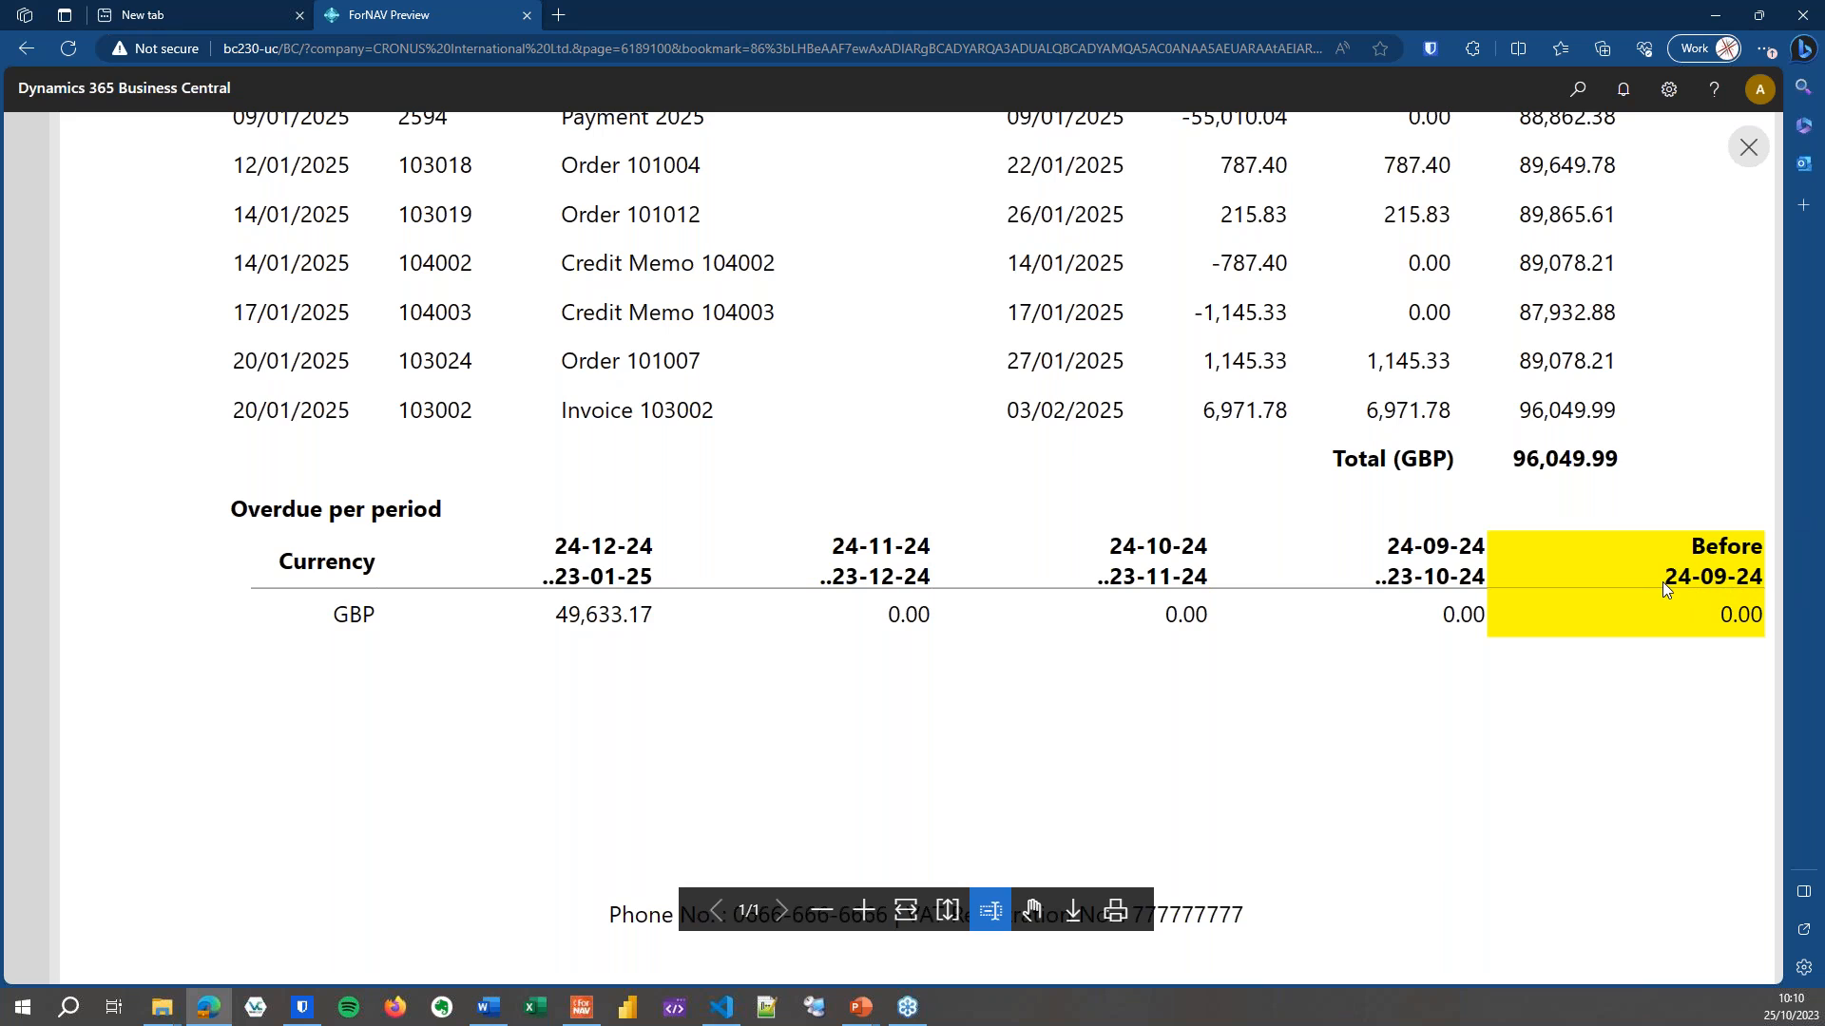